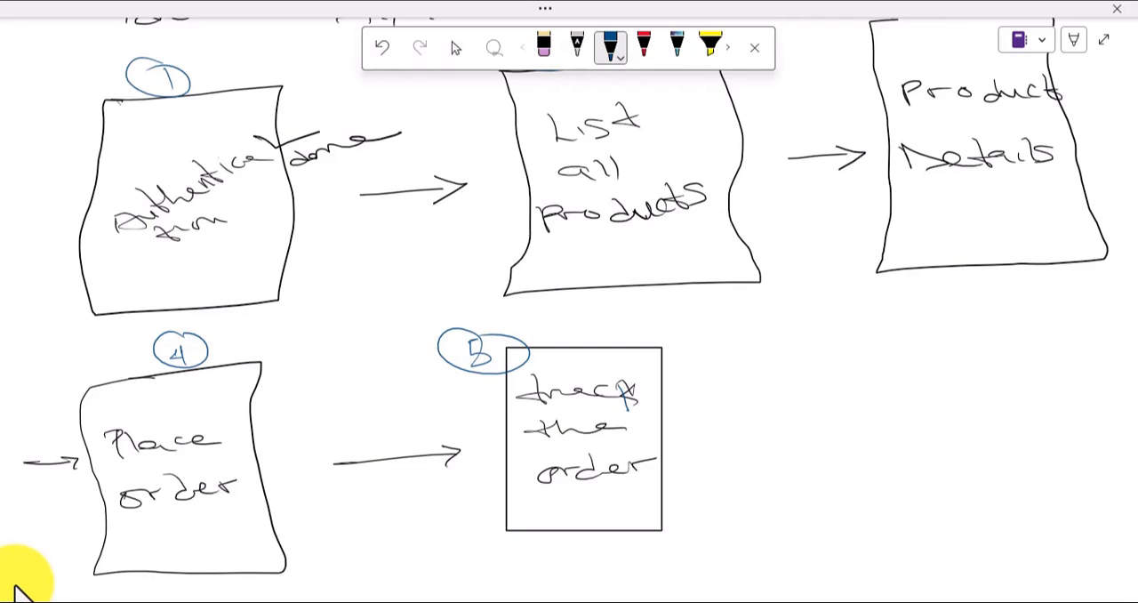
# Step: Write the heading "Tracking Order" in blue ink in the blank space below the existing notes and underline it
pyautogui.moveTo(680, 343); pyautogui.dragTo(660, 353)
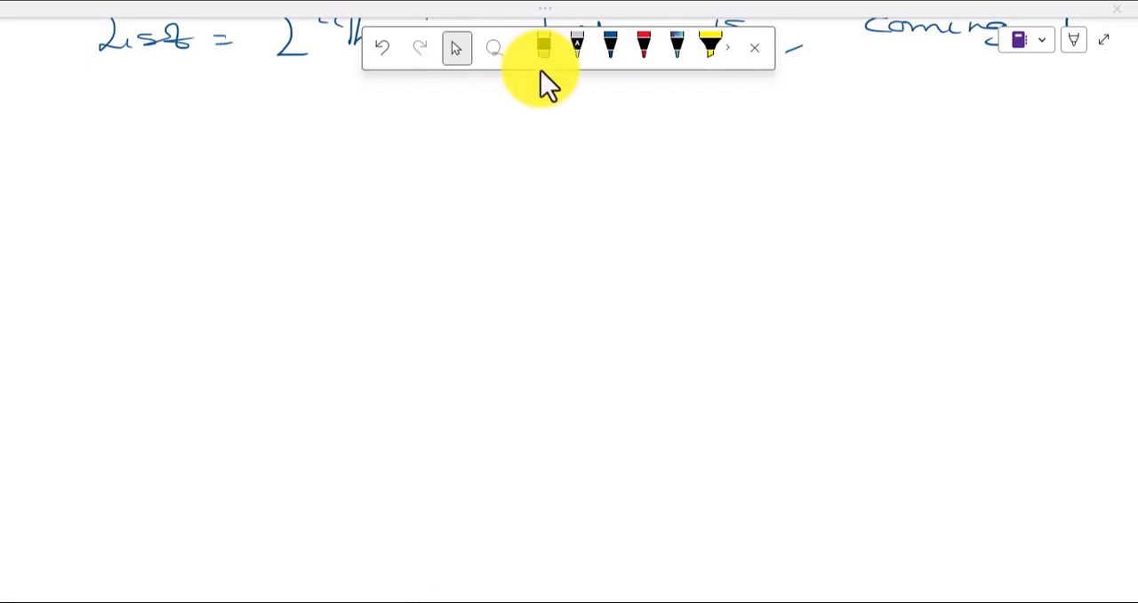
pyautogui.moveTo(214, 113); pyautogui.dragTo(346, 131)
pyautogui.moveTo(348, 115)
pyautogui.mouseDown()
pyautogui.moveTo(361, 133)
pyautogui.moveTo(405, 132)
pyautogui.mouseUp()
pyautogui.moveTo(412, 119)
pyautogui.mouseDown()
pyautogui.moveTo(472, 139)
pyautogui.moveTo(460, 137)
pyautogui.mouseUp()
pyautogui.moveTo(507, 109)
pyautogui.mouseDown()
pyautogui.moveTo(487, 126)
pyautogui.moveTo(649, 110)
pyautogui.mouseUp()
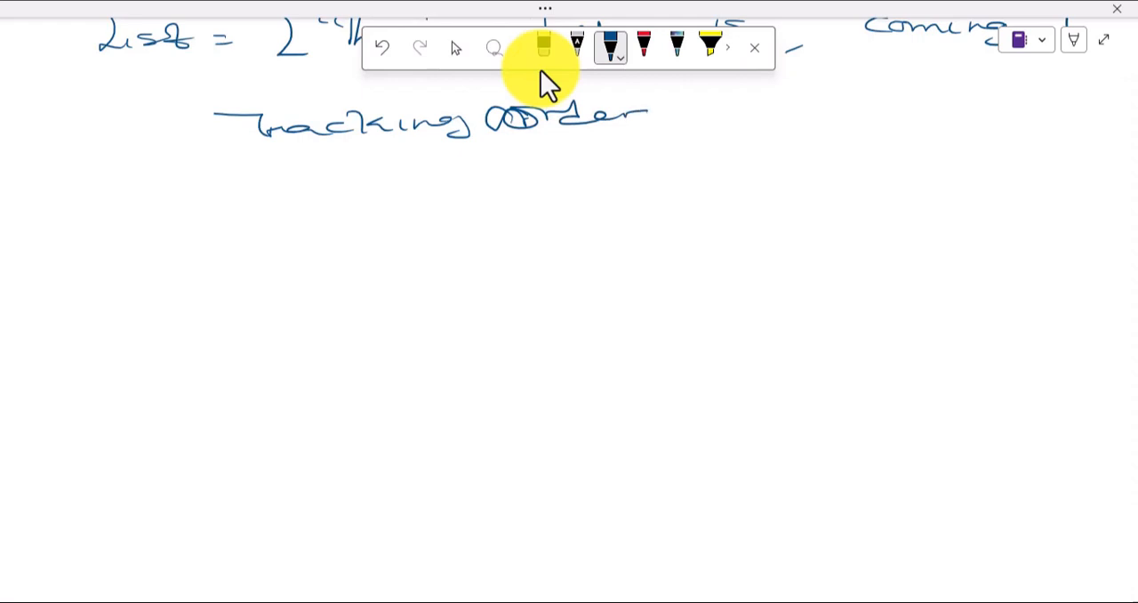
pyautogui.moveTo(252, 142); pyautogui.dragTo(638, 140)
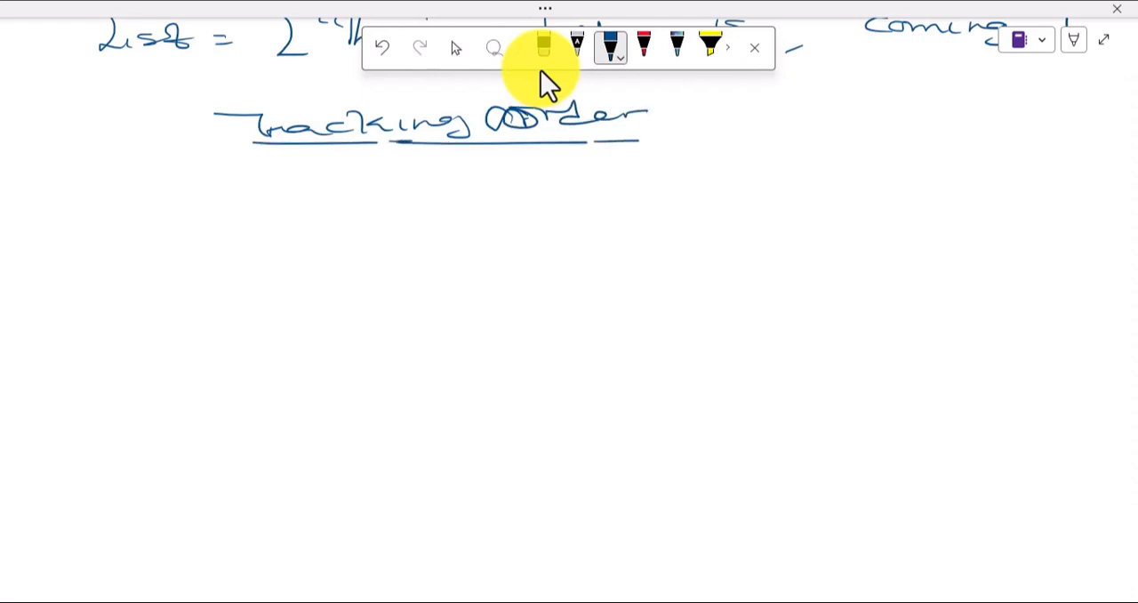
# Step: Draw a tall screen frame below the heading, with a circled "<" back symbol and the title "Track order" at its top
pyautogui.moveTo(361, 169); pyautogui.dragTo(320, 173)
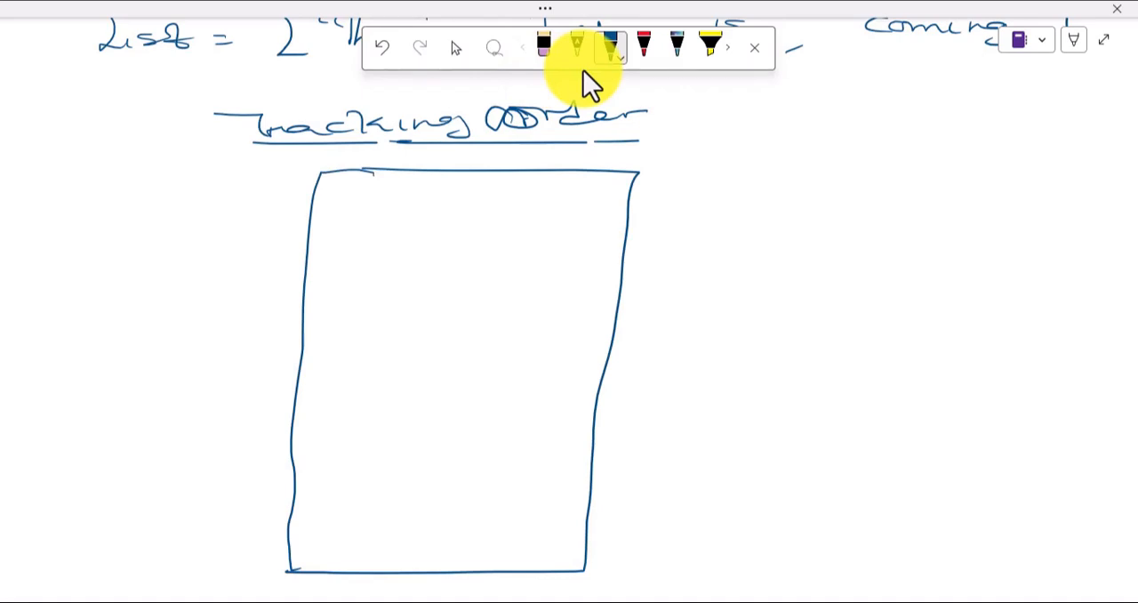
pyautogui.moveTo(359, 189)
pyautogui.mouseDown()
pyautogui.moveTo(385, 205)
pyautogui.moveTo(353, 190)
pyautogui.moveTo(348, 210)
pyautogui.moveTo(373, 214)
pyautogui.mouseUp()
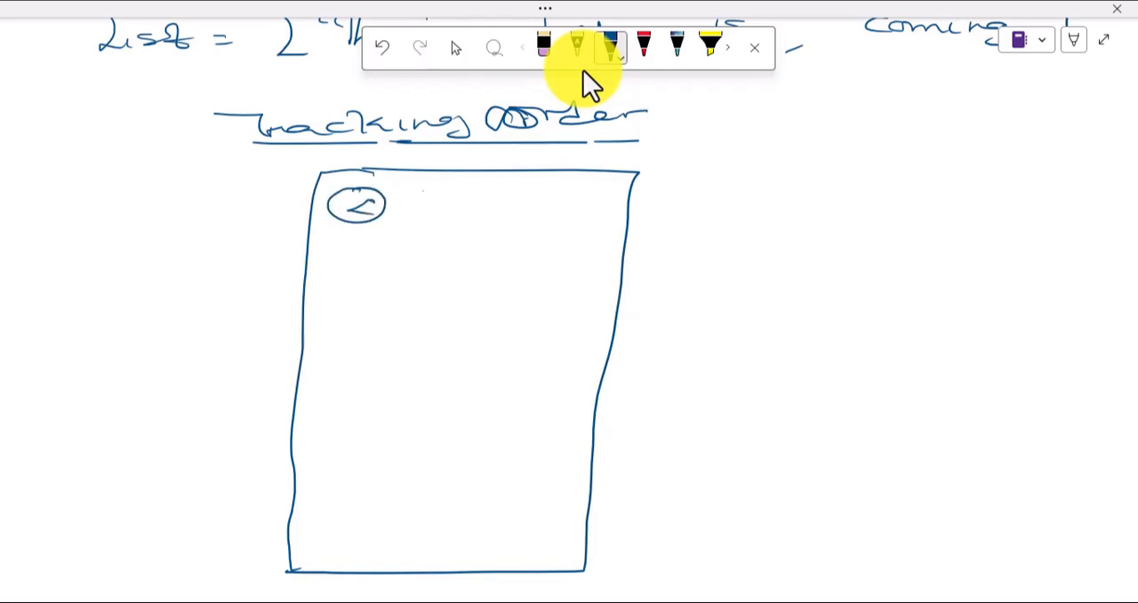
pyautogui.moveTo(402, 192)
pyautogui.mouseDown()
pyautogui.moveTo(430, 189)
pyautogui.moveTo(429, 208)
pyautogui.moveTo(555, 201)
pyautogui.mouseUp()
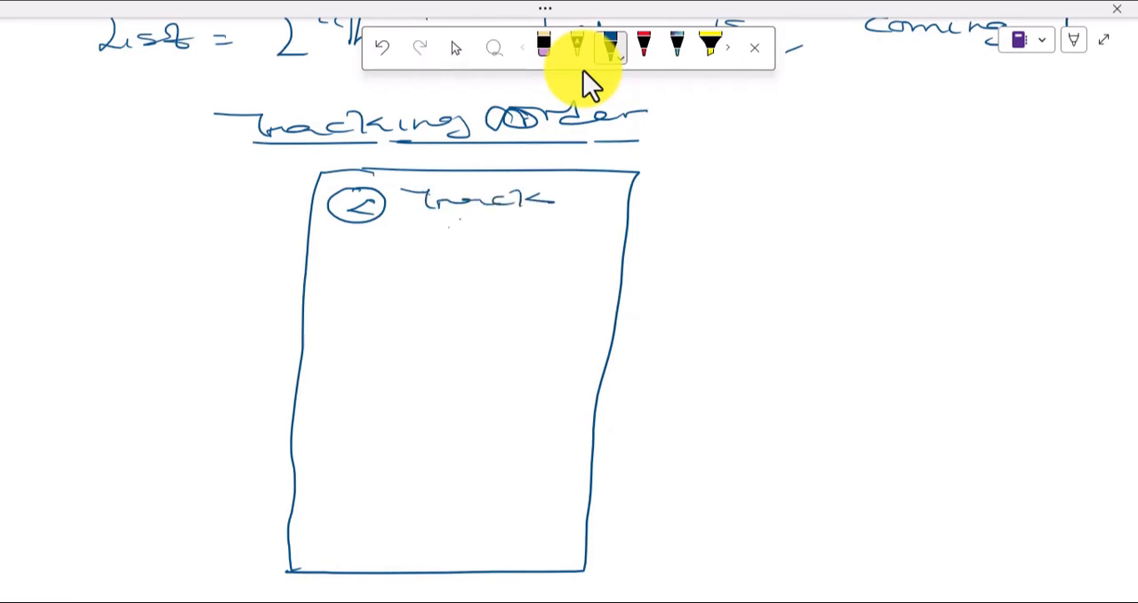
pyautogui.moveTo(448, 222); pyautogui.dragTo(587, 217)
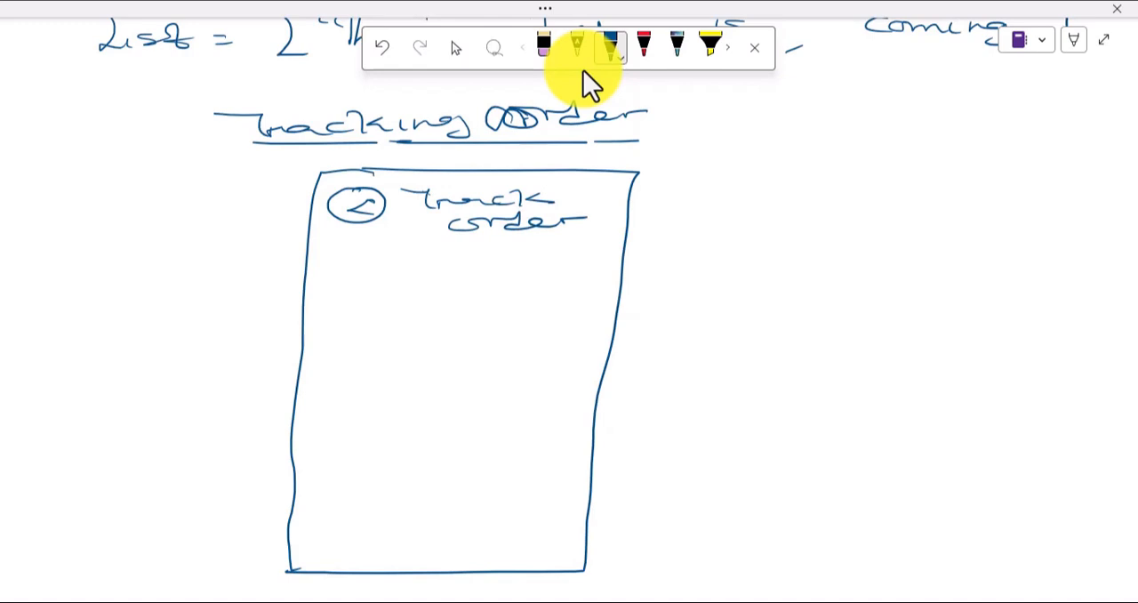
pyautogui.press('Escape')
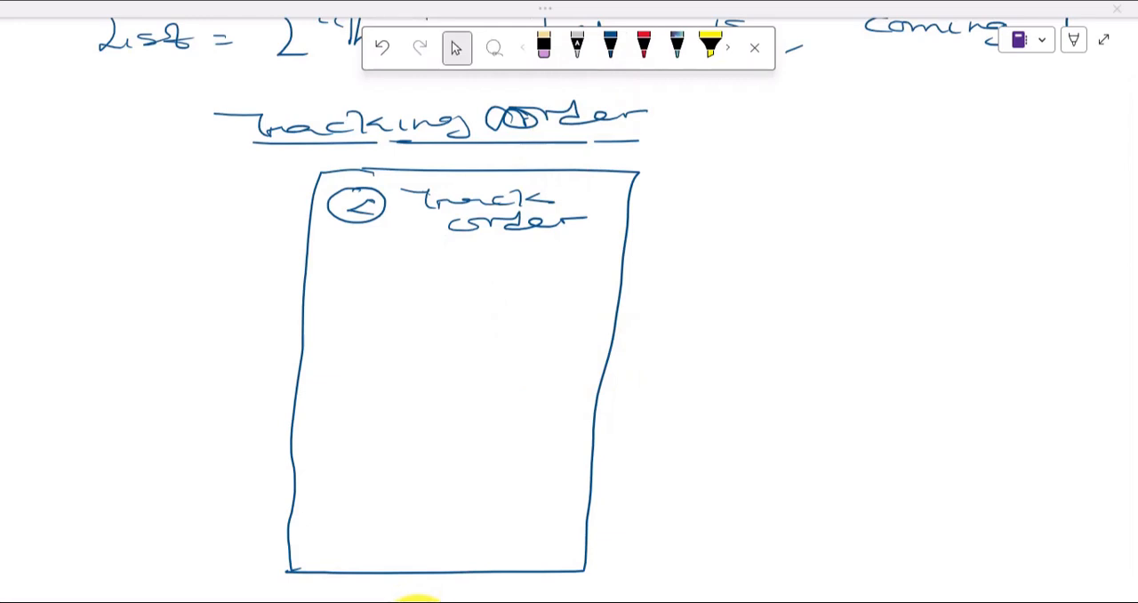
# Step: Write "Product Name" under the title and list the statuses order confirmed, manufacturer received order, product shipped, out for delivery and delivered
pyautogui.moveTo(404, 252)
pyautogui.mouseDown()
pyautogui.moveTo(403, 275)
pyautogui.moveTo(452, 260)
pyautogui.moveTo(512, 267)
pyautogui.moveTo(544, 252)
pyautogui.moveTo(551, 262)
pyautogui.mouseUp()
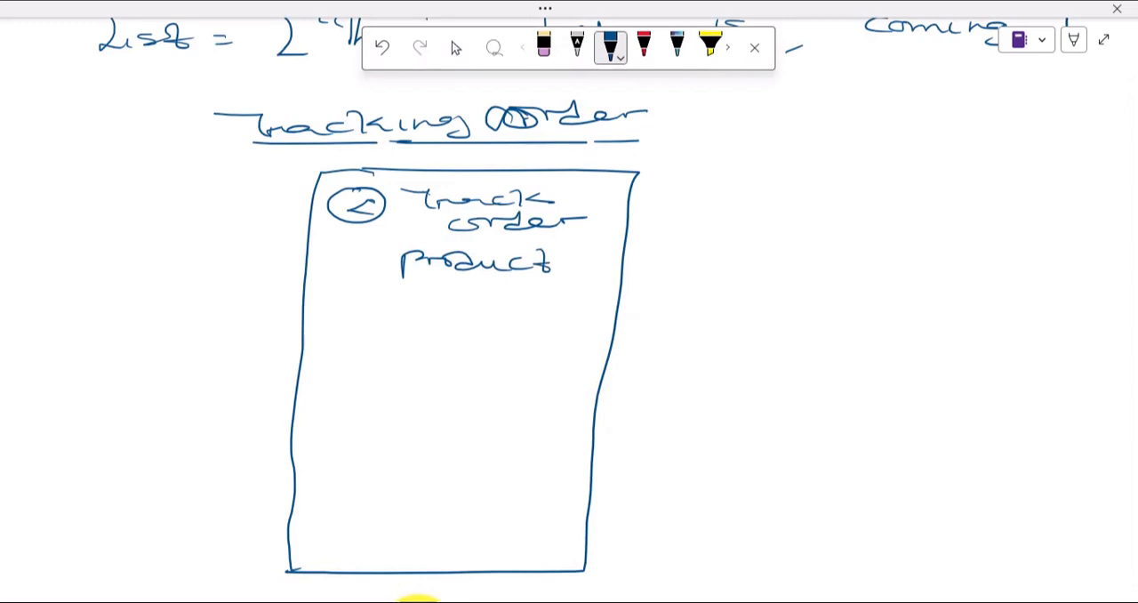
pyautogui.moveTo(418, 293)
pyautogui.mouseDown()
pyautogui.moveTo(445, 278)
pyautogui.moveTo(498, 298)
pyautogui.moveTo(572, 297)
pyautogui.mouseUp()
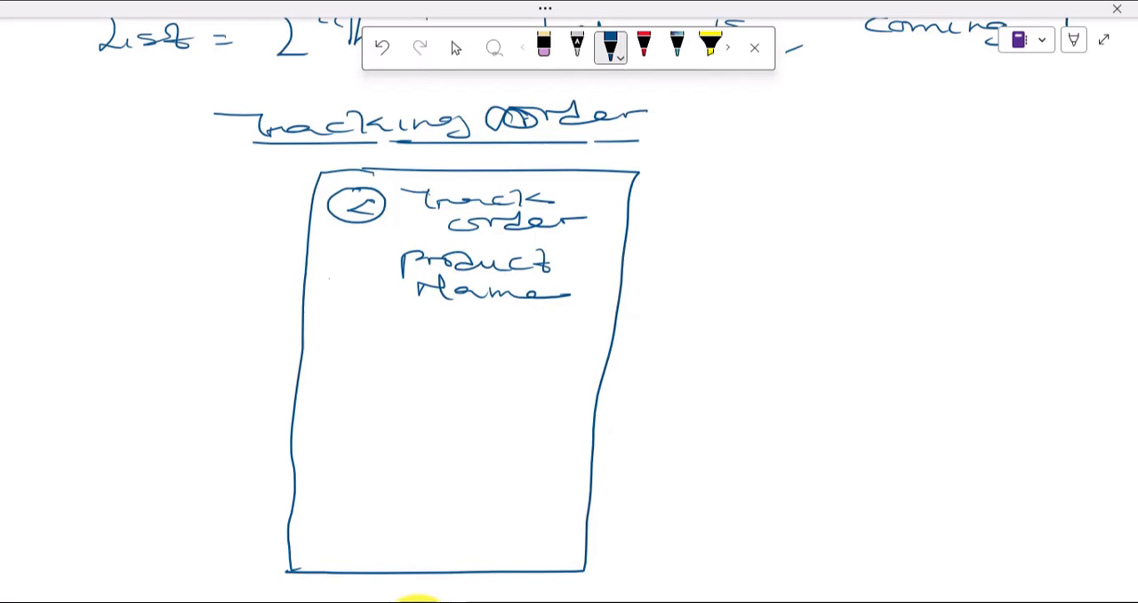
pyautogui.moveTo(320, 329); pyautogui.dragTo(436, 318)
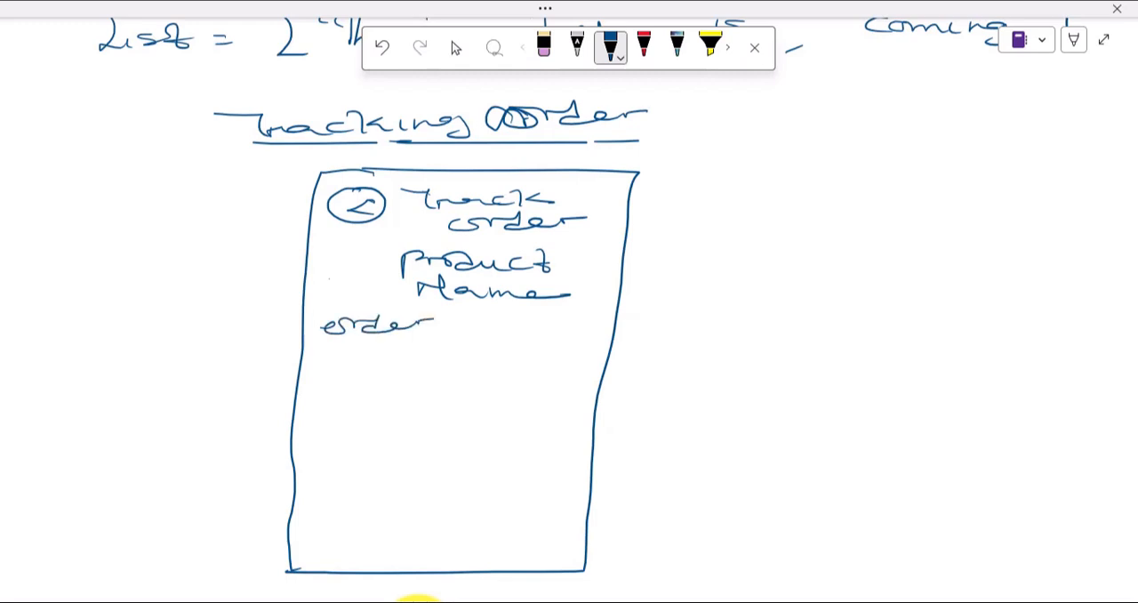
pyautogui.moveTo(326, 345); pyautogui.dragTo(482, 345)
pyautogui.moveTo(329, 392)
pyautogui.mouseDown()
pyautogui.moveTo(512, 384)
pyautogui.moveTo(349, 415)
pyautogui.moveTo(521, 407)
pyautogui.mouseUp()
pyautogui.moveTo(315, 452)
pyautogui.mouseDown()
pyautogui.moveTo(321, 467)
pyautogui.moveTo(388, 448)
pyautogui.moveTo(409, 457)
pyautogui.moveTo(467, 445)
pyautogui.moveTo(464, 455)
pyautogui.mouseUp()
pyautogui.moveTo(352, 468)
pyautogui.mouseDown()
pyautogui.moveTo(331, 478)
pyautogui.moveTo(503, 473)
pyautogui.mouseUp()
pyautogui.moveTo(434, 475); pyautogui.dragTo(455, 473)
pyautogui.moveTo(324, 512)
pyautogui.mouseDown()
pyautogui.moveTo(307, 519)
pyautogui.moveTo(446, 512)
pyautogui.moveTo(423, 512)
pyautogui.mouseUp()
pyautogui.moveTo(347, 523)
pyautogui.mouseDown()
pyautogui.moveTo(367, 533)
pyautogui.moveTo(493, 532)
pyautogui.mouseUp()
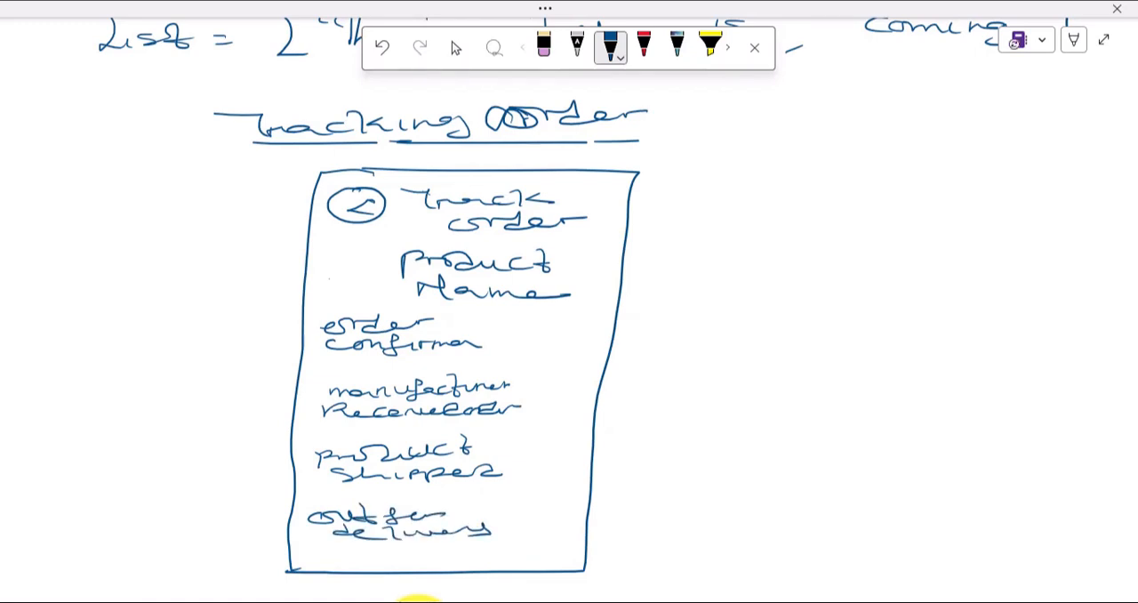
pyautogui.moveTo(317, 560); pyautogui.dragTo(508, 562)
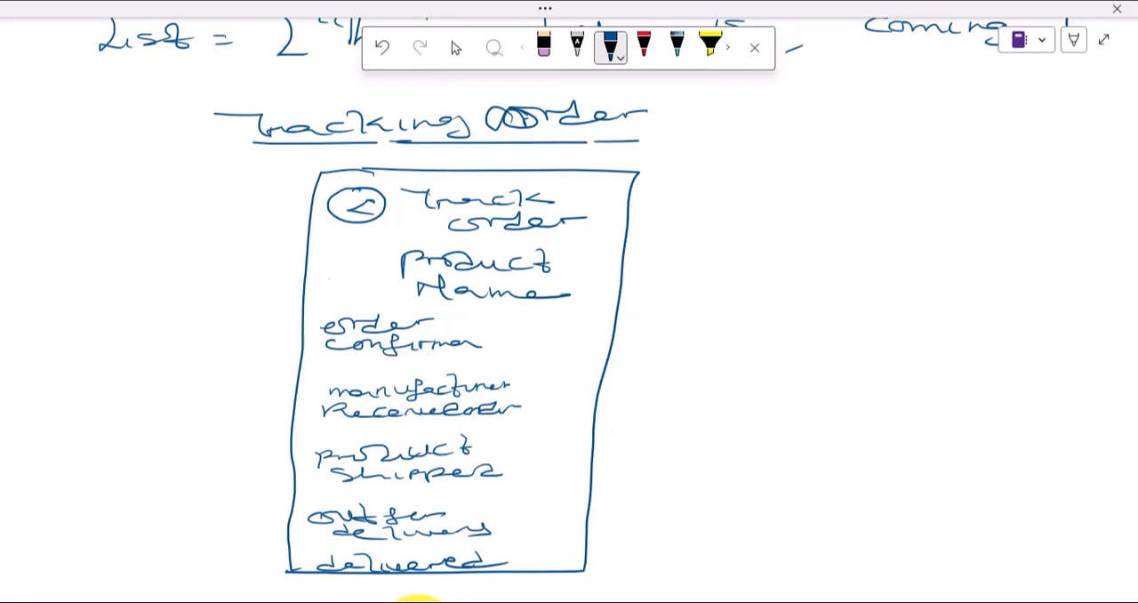
# Step: Draw five circles joined by lines beside the statuses, and shade the first two circles and the line between them
pyautogui.moveTo(531, 329)
pyautogui.mouseDown()
pyautogui.moveTo(566, 320)
pyautogui.moveTo(533, 331)
pyautogui.moveTo(556, 381)
pyautogui.moveTo(587, 393)
pyautogui.moveTo(559, 383)
pyautogui.moveTo(551, 443)
pyautogui.moveTo(569, 458)
pyautogui.moveTo(541, 441)
pyautogui.moveTo(539, 500)
pyautogui.moveTo(518, 506)
pyautogui.moveTo(562, 509)
pyautogui.moveTo(539, 498)
pyautogui.mouseUp()
pyautogui.moveTo(539, 523); pyautogui.dragTo(538, 546)
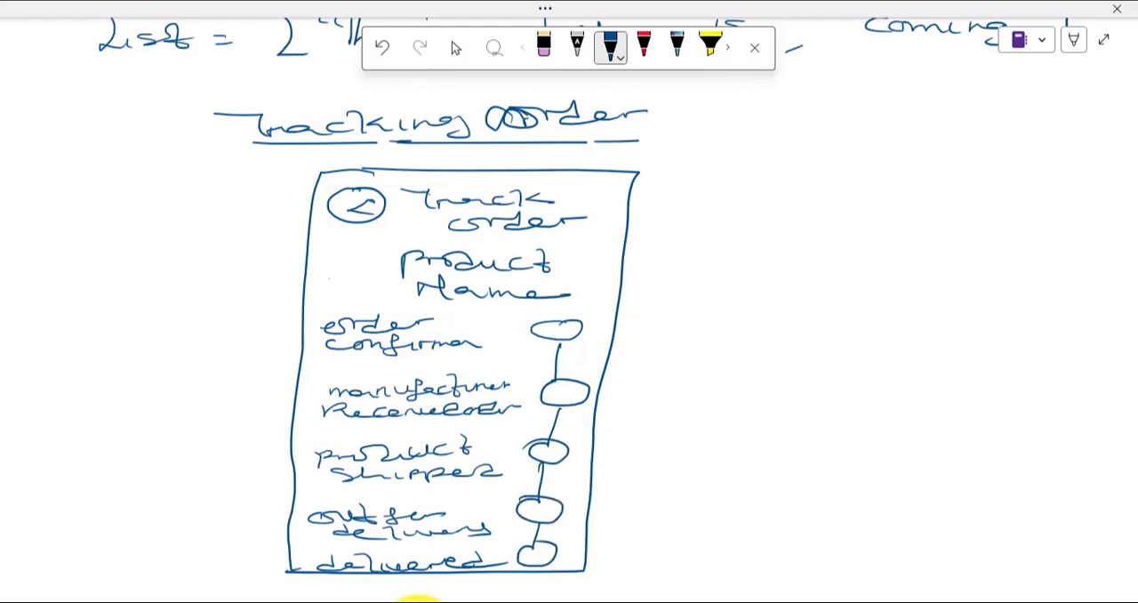
pyautogui.moveTo(541, 331)
pyautogui.mouseDown()
pyautogui.moveTo(575, 340)
pyautogui.moveTo(580, 323)
pyautogui.moveTo(535, 331)
pyautogui.moveTo(574, 331)
pyautogui.moveTo(562, 377)
pyautogui.moveTo(554, 352)
pyautogui.moveTo(566, 388)
pyautogui.moveTo(585, 395)
pyautogui.moveTo(542, 400)
pyautogui.moveTo(582, 403)
pyautogui.moveTo(555, 397)
pyautogui.mouseUp()
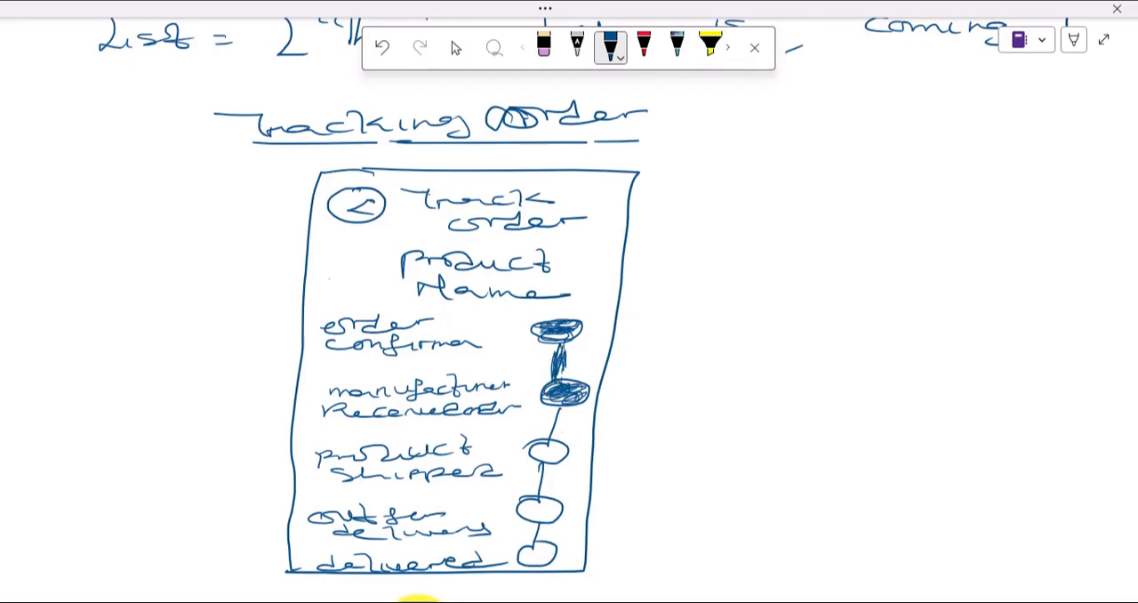
# Step: Add tick marks beside the circles for the product shipped, out for delivery and delivered statuses
pyautogui.moveTo(575, 451); pyautogui.dragTo(630, 438)
pyautogui.moveTo(558, 495); pyautogui.dragTo(615, 481)
pyautogui.moveTo(556, 537); pyautogui.dragTo(610, 526)
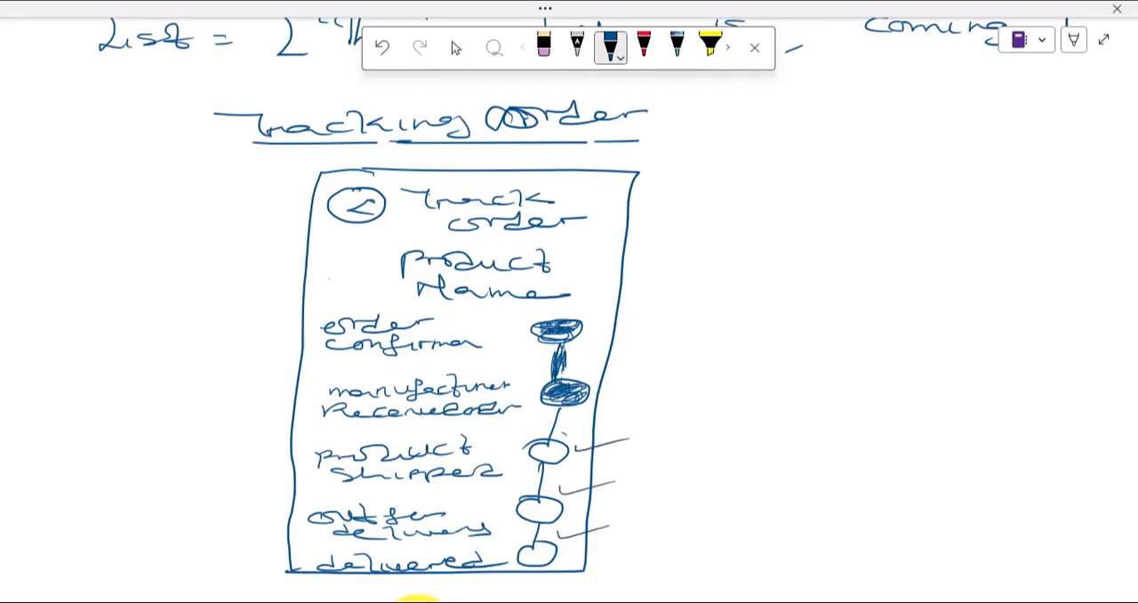
# Step: Bracket the two shaded circles and draw an arrow from the bracket to the note "Images"
pyautogui.moveTo(603, 309)
pyautogui.mouseDown()
pyautogui.moveTo(615, 322)
pyautogui.moveTo(610, 377)
pyautogui.moveTo(617, 316)
pyautogui.mouseUp()
pyautogui.moveTo(635, 347); pyautogui.dragTo(713, 335)
pyautogui.moveTo(692, 329)
pyautogui.mouseDown()
pyautogui.moveTo(702, 341)
pyautogui.moveTo(841, 325)
pyautogui.moveTo(926, 332)
pyautogui.mouseUp()
pyautogui.click(939, 329)
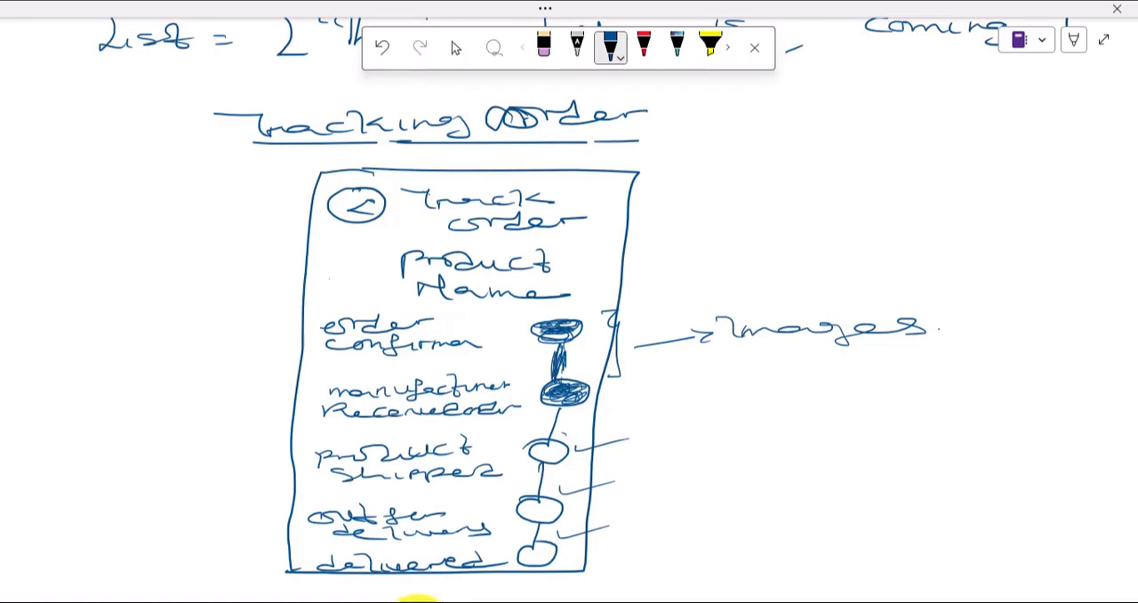
# Step: Leave pen mode, review the finished order-tracking sketch and switch to the UJ_Logistics_ project in Thunkable
pyautogui.click(457, 48)
pyautogui.scroll(-2, 542, 431)
pyautogui.scroll(5, 539, 427)
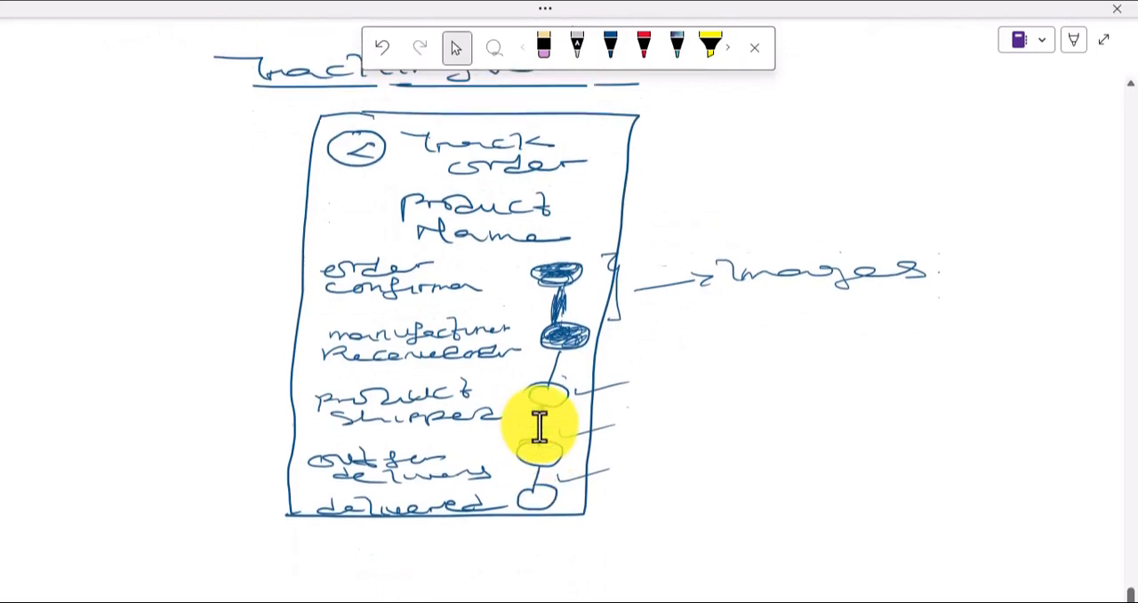
pyautogui.scroll(-2, 540, 425)
pyautogui.scroll(-1, 545, 435)
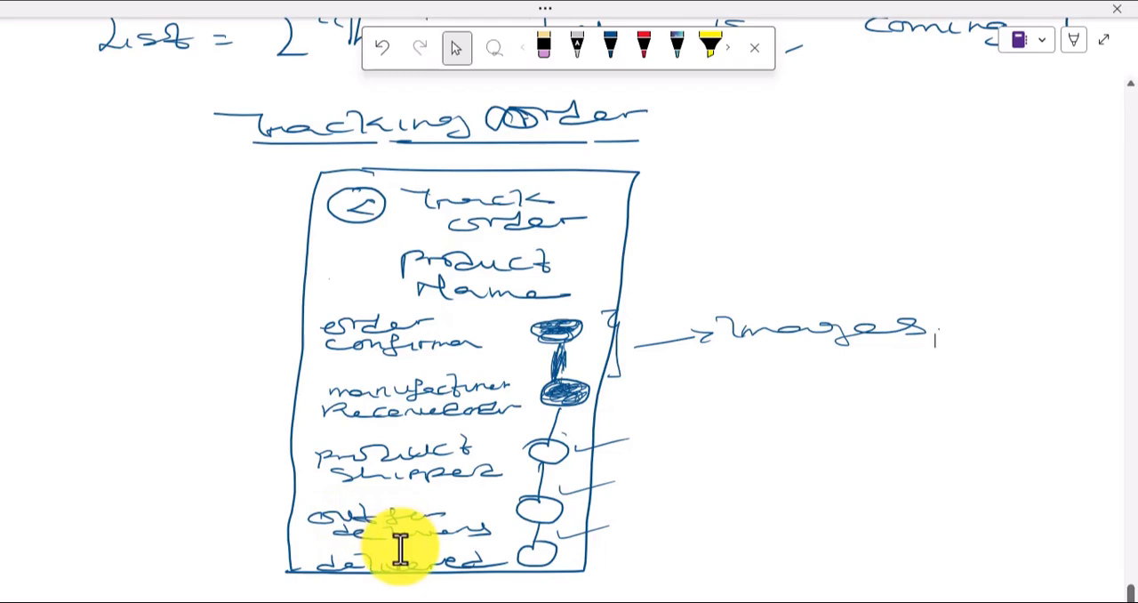
pyautogui.click(409, 602)
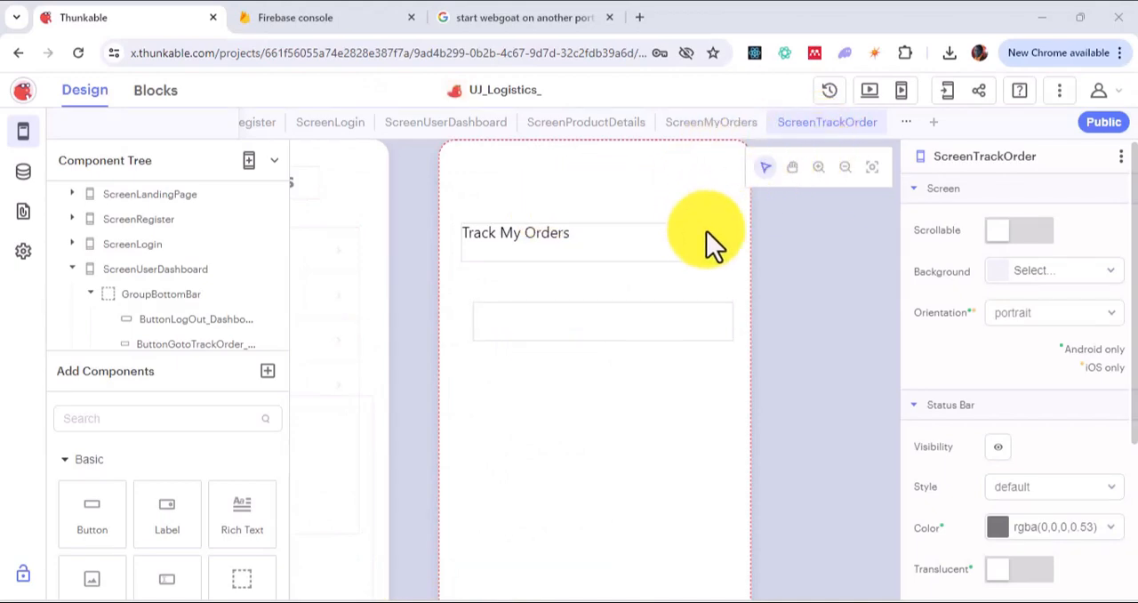
# Step: Shrink the "Track My Orders" title label to a width of about 143 and move it to about X 116, Y 34
pyautogui.click(621, 245)
pyautogui.moveTo(621, 245); pyautogui.dragTo(723, 213)
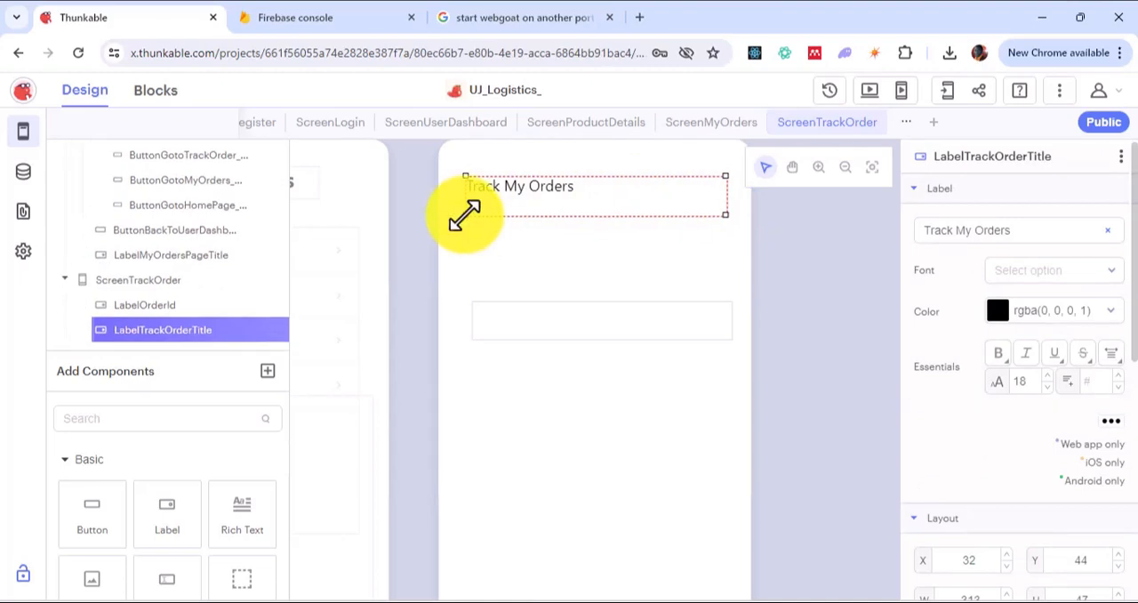
pyautogui.moveTo(464, 214); pyautogui.dragTo(542, 190)
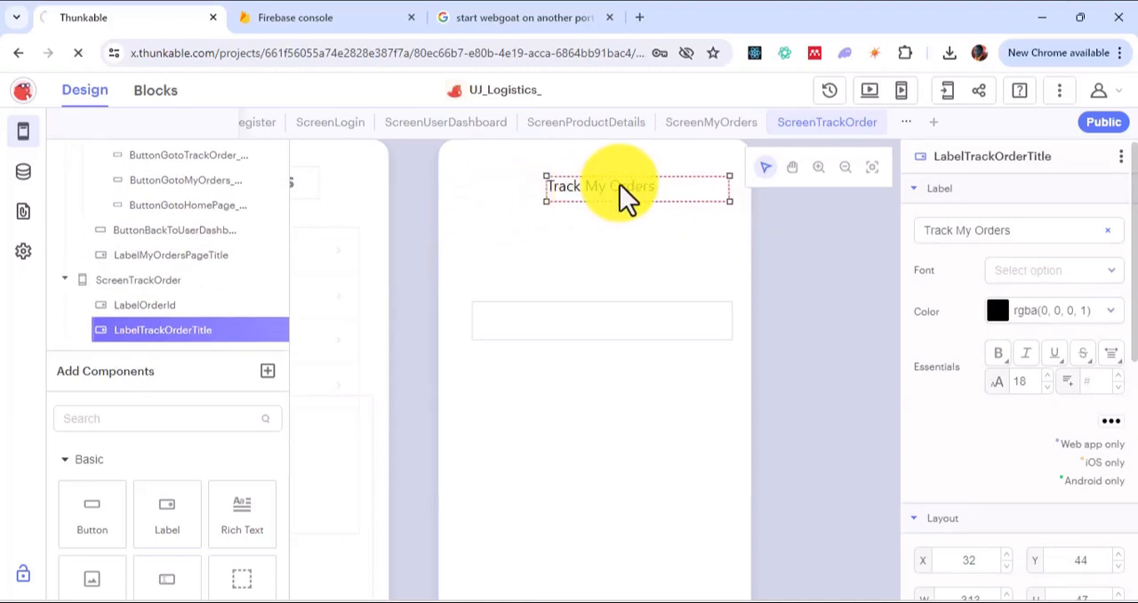
pyautogui.moveTo(609, 176); pyautogui.dragTo(602, 182)
# Step: Change the title label's text on the track order screen to "Order Tracking"
pyautogui.click(1001, 236)
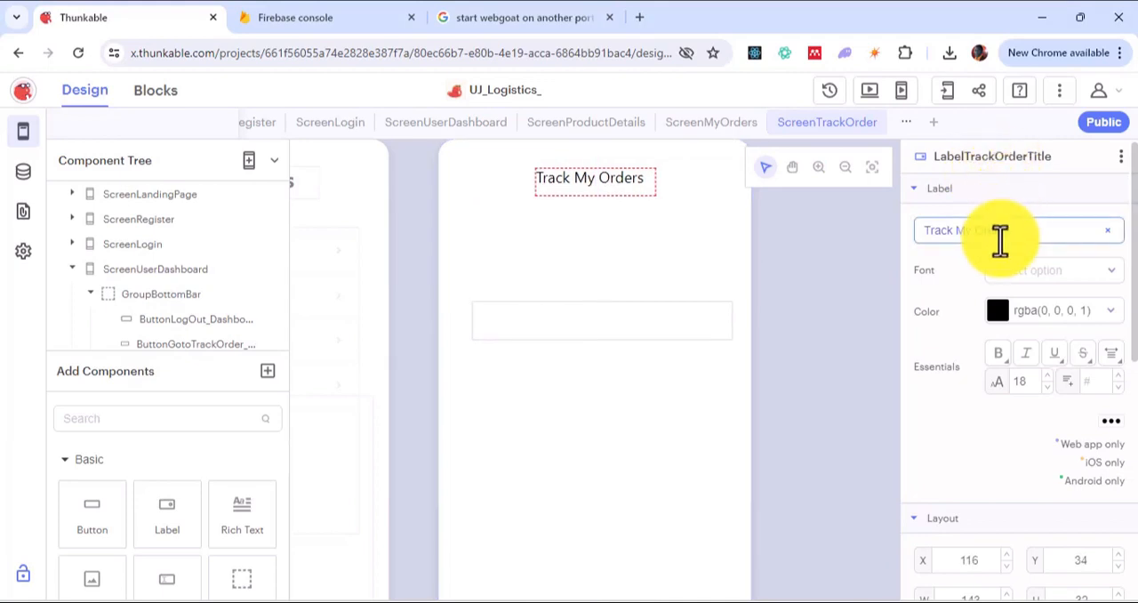
pyautogui.tripleClick(1010, 238)
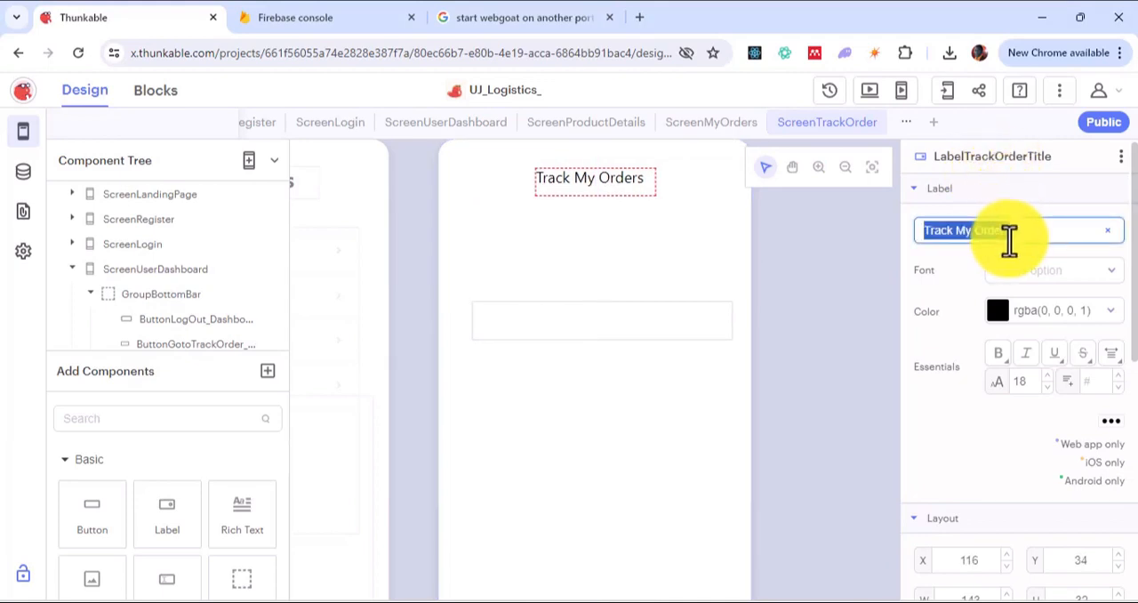
pyautogui.write('Order')
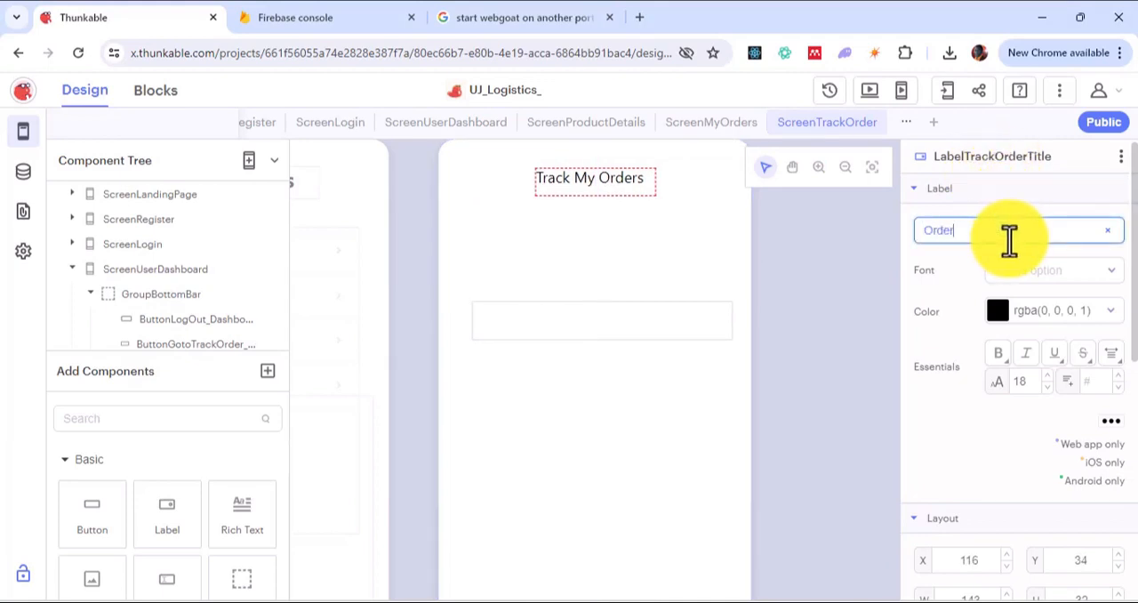
pyautogui.write(' Tracking')
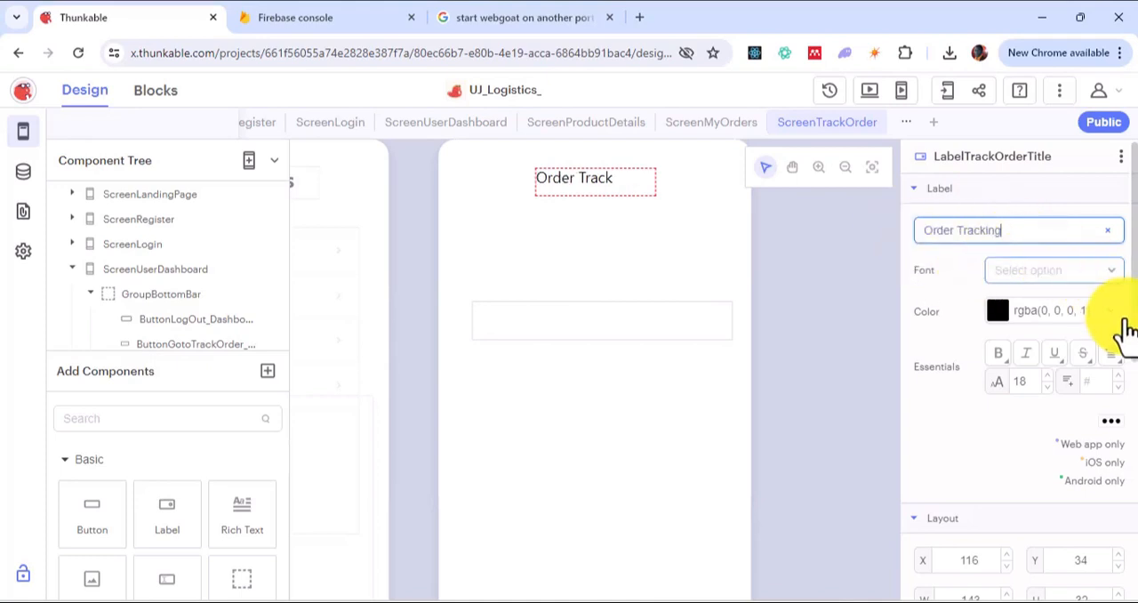
# Step: Make the title label's text bold and centre-aligned, and move the label to about X 151, Y 20
pyautogui.click(997, 355)
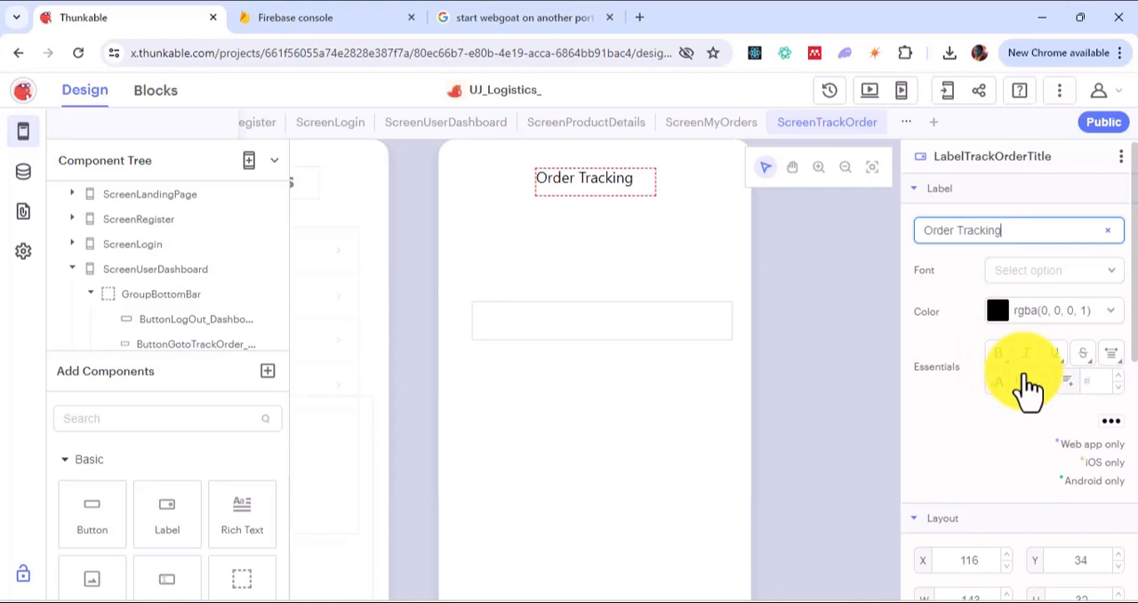
pyautogui.click(1113, 365)
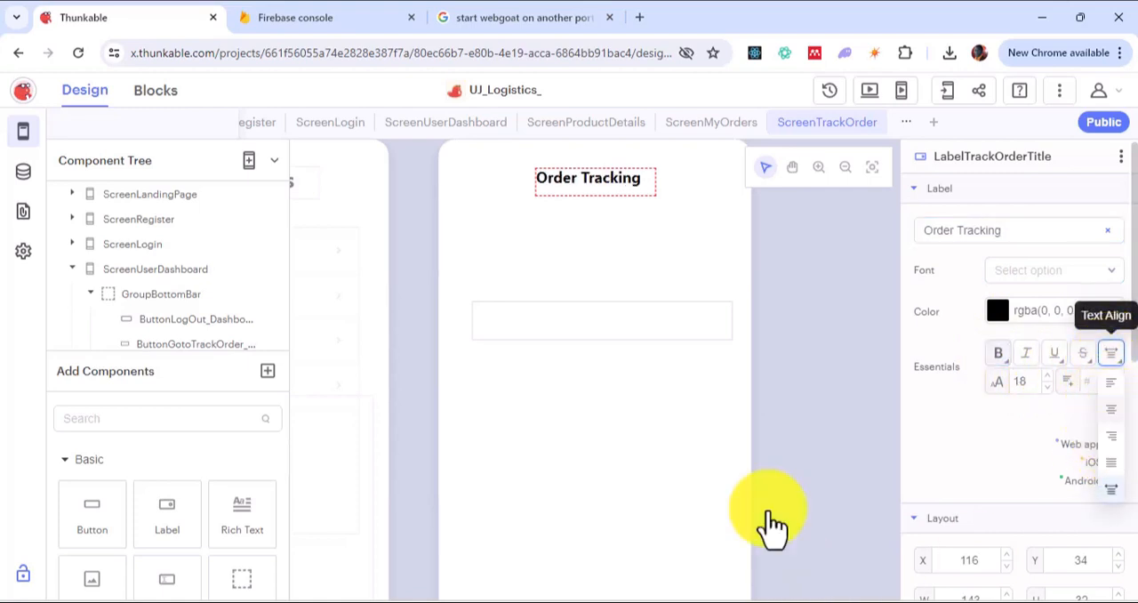
pyautogui.moveTo(607, 182); pyautogui.dragTo(640, 181)
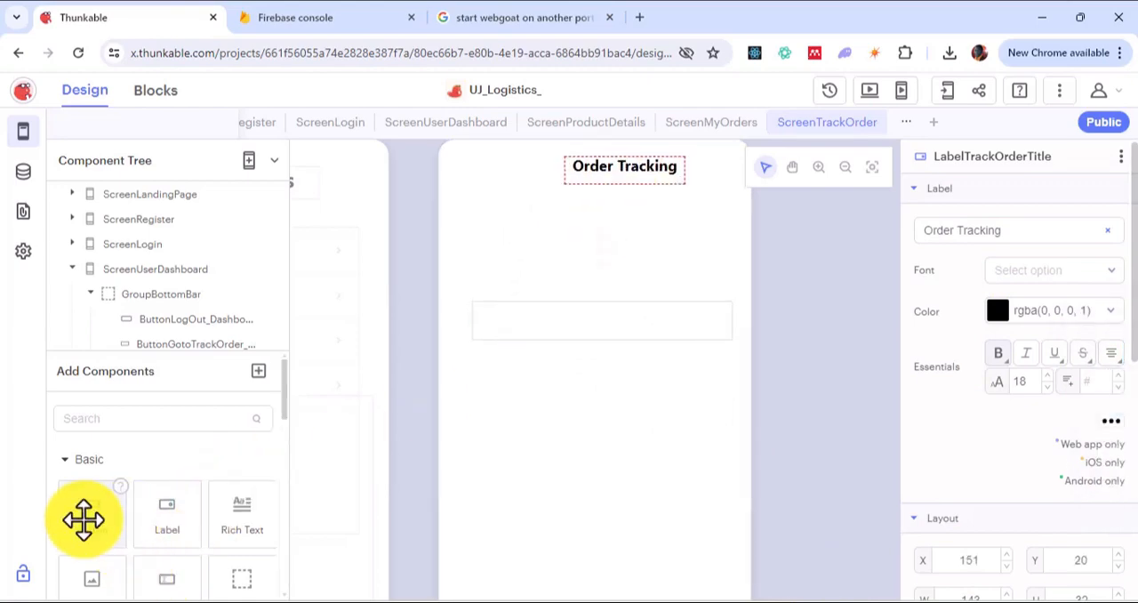
# Step: Add a button below the title on the track order screen and name it ButtonGoBackToTheOrdersPage
pyautogui.moveTo(84, 520); pyautogui.dragTo(608, 234)
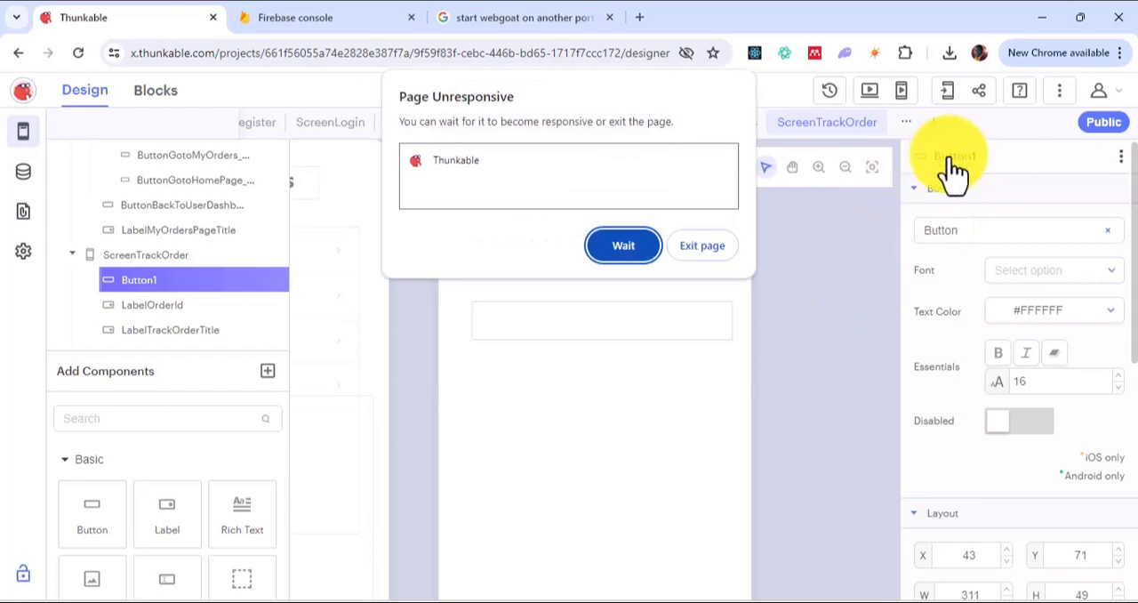
pyautogui.click(626, 245)
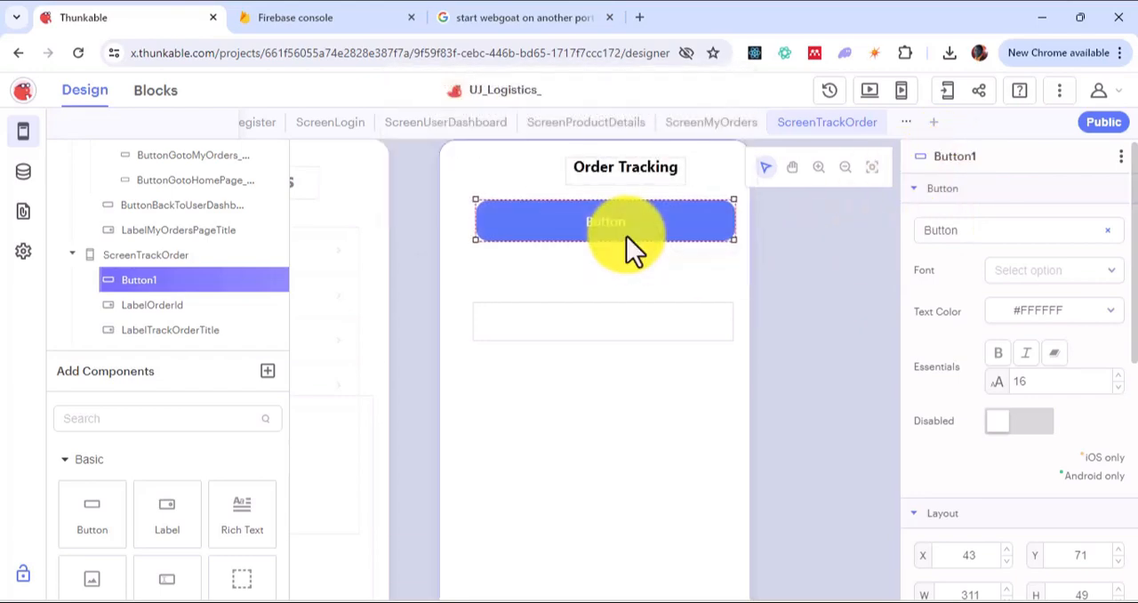
pyautogui.click(976, 158)
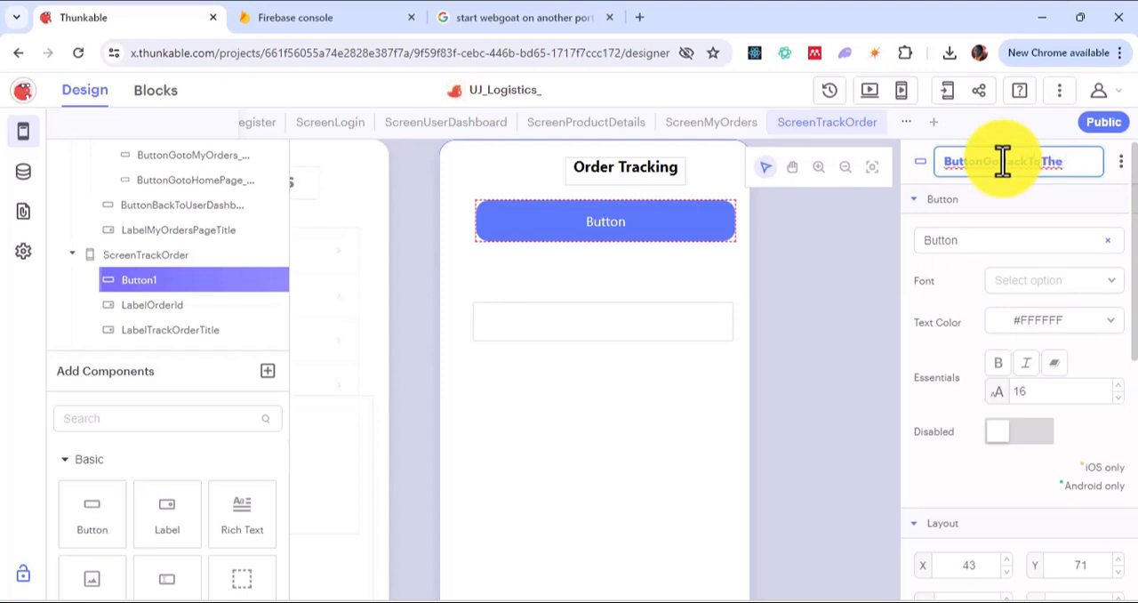
pyautogui.write('rs')
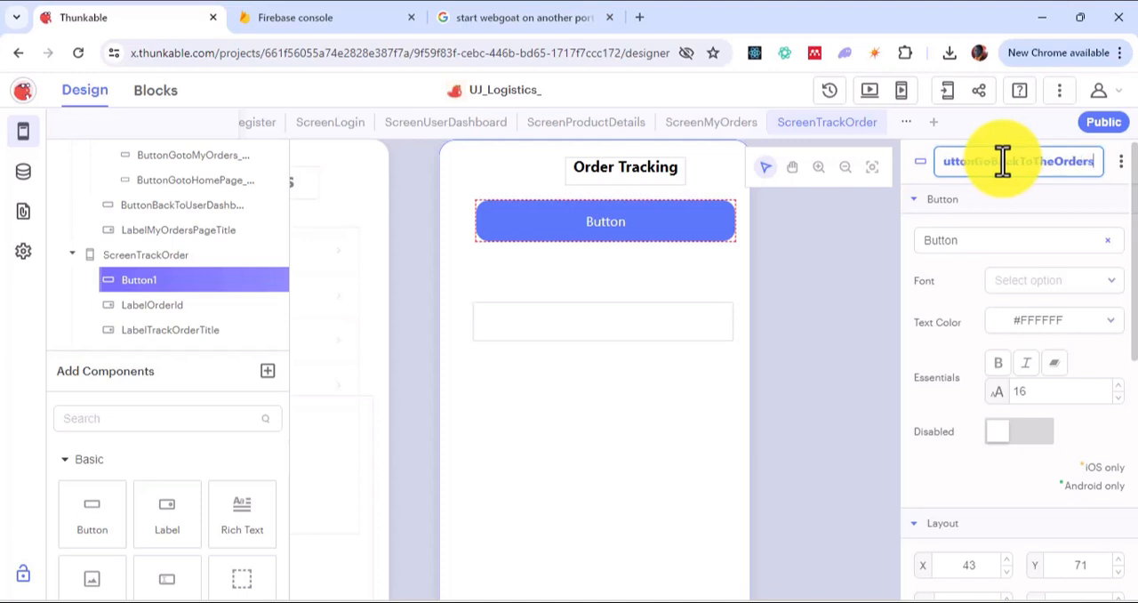
pyautogui.write('Page')
# Step: Set the displayed text of the go-back button to "<"
pyautogui.click(1001, 240)
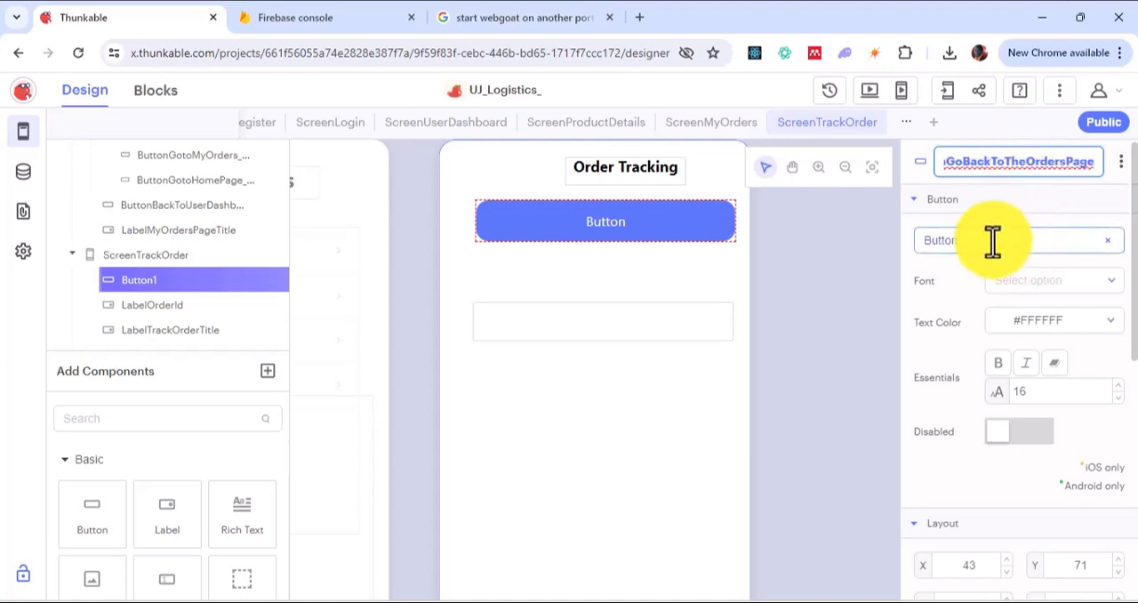
pyautogui.doubleClick(993, 240)
pyautogui.write('<')
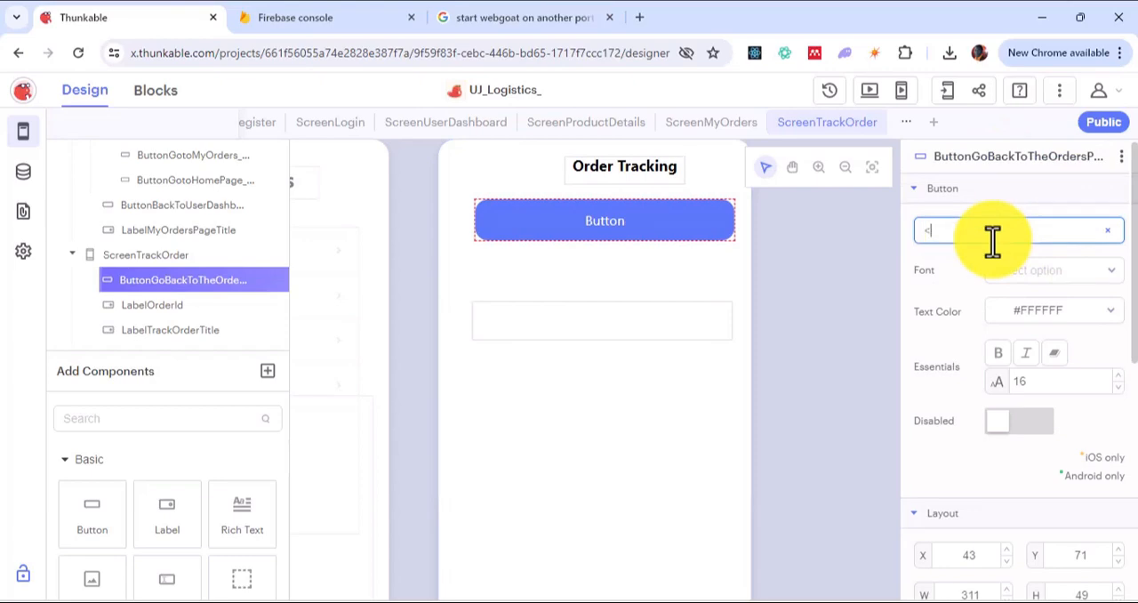
# Step: Set the go-back button's text colour to black and make its text bold
pyautogui.click(1005, 313)
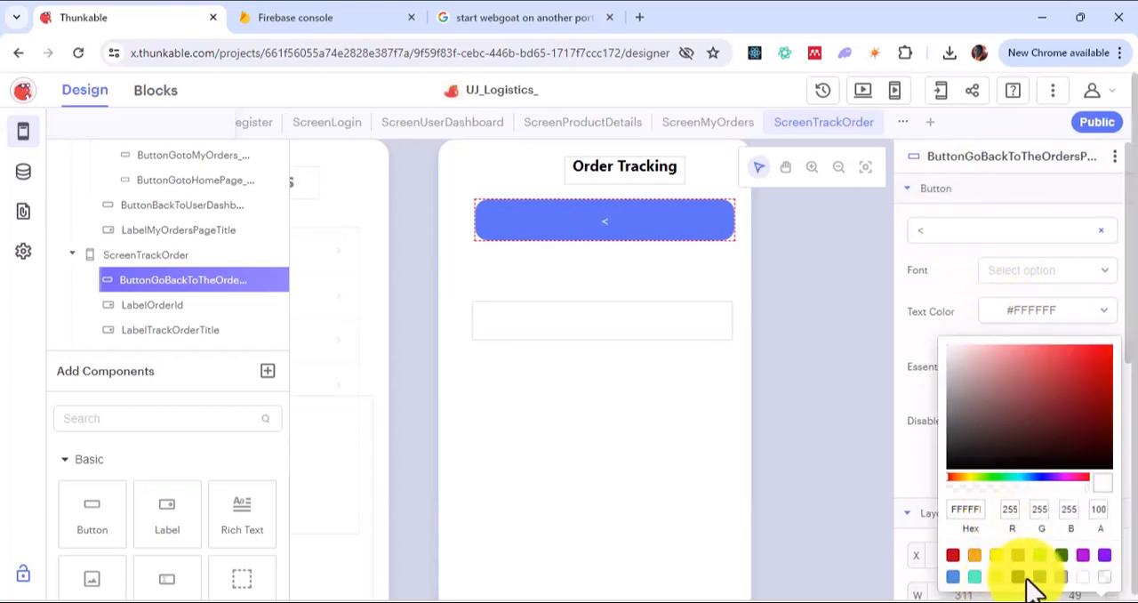
pyautogui.click(1018, 578)
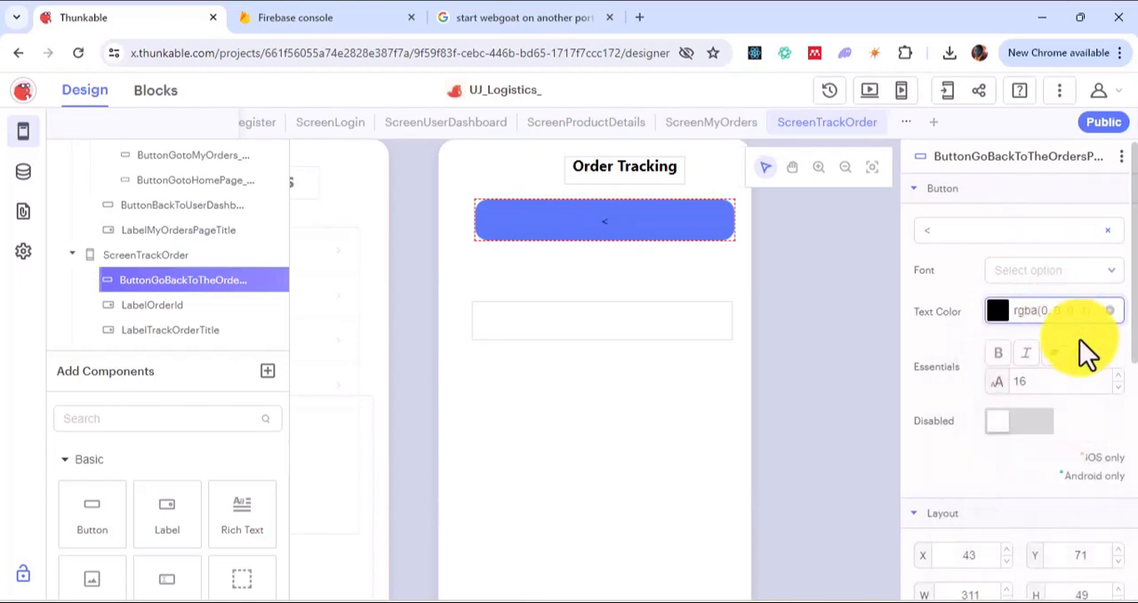
pyautogui.scroll(-2, 1021, 378)
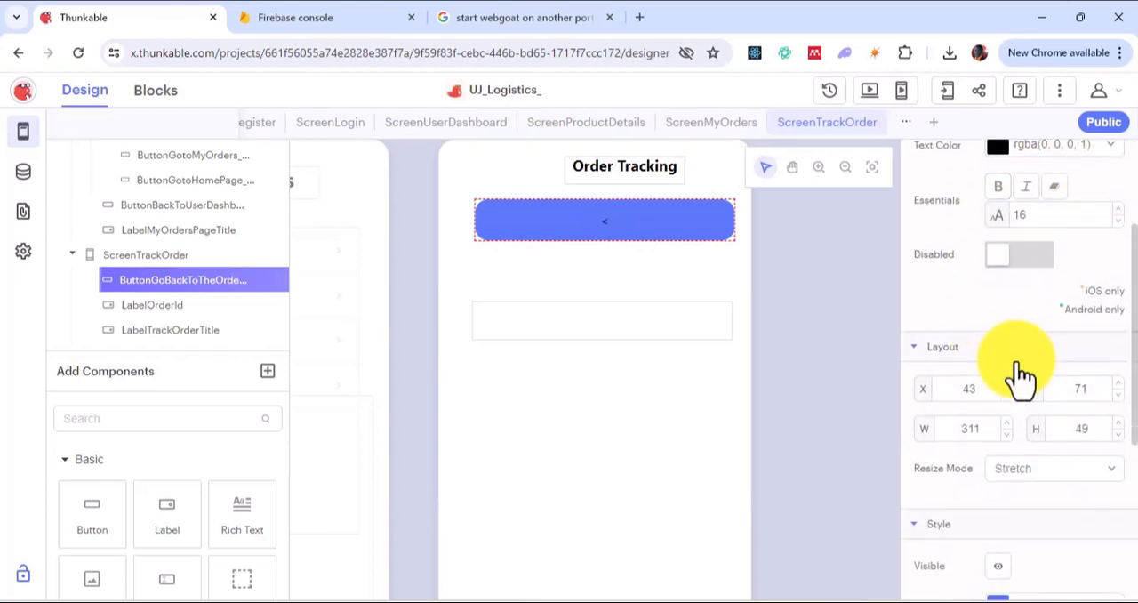
pyautogui.scroll(1, 1016, 376)
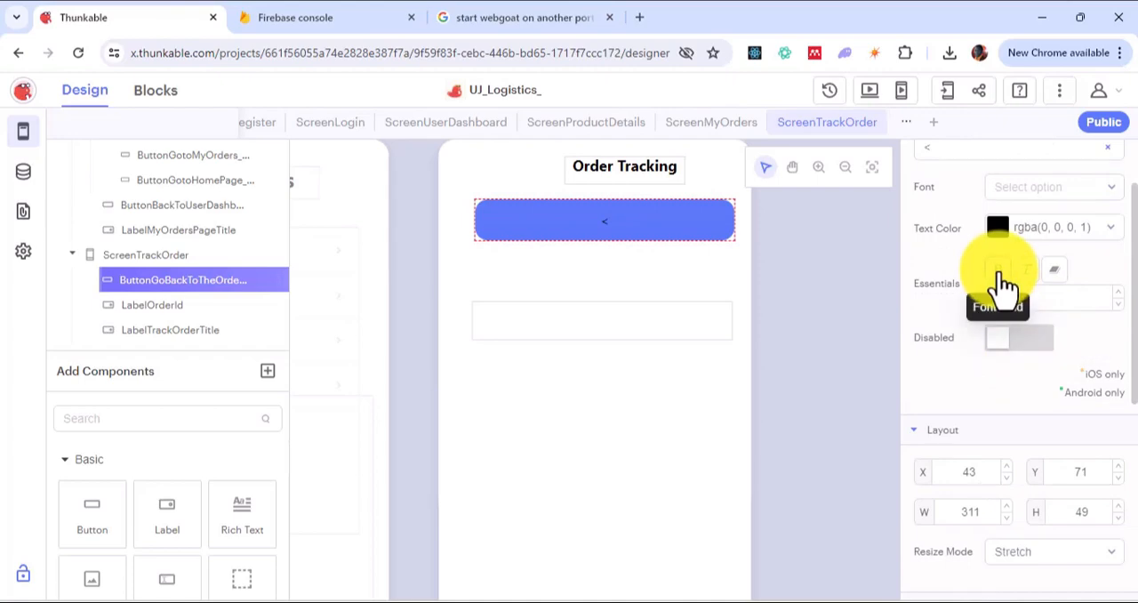
pyautogui.click(998, 274)
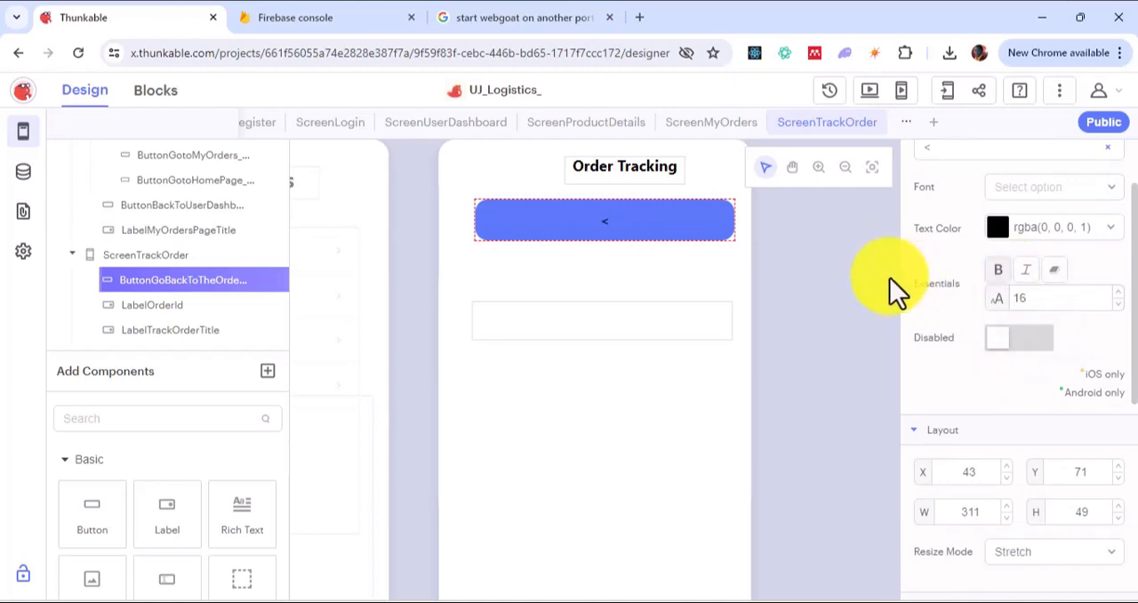
# Step: Set the go-back button's background fill to white, hex fff
pyautogui.scroll(-5, 1046, 356)
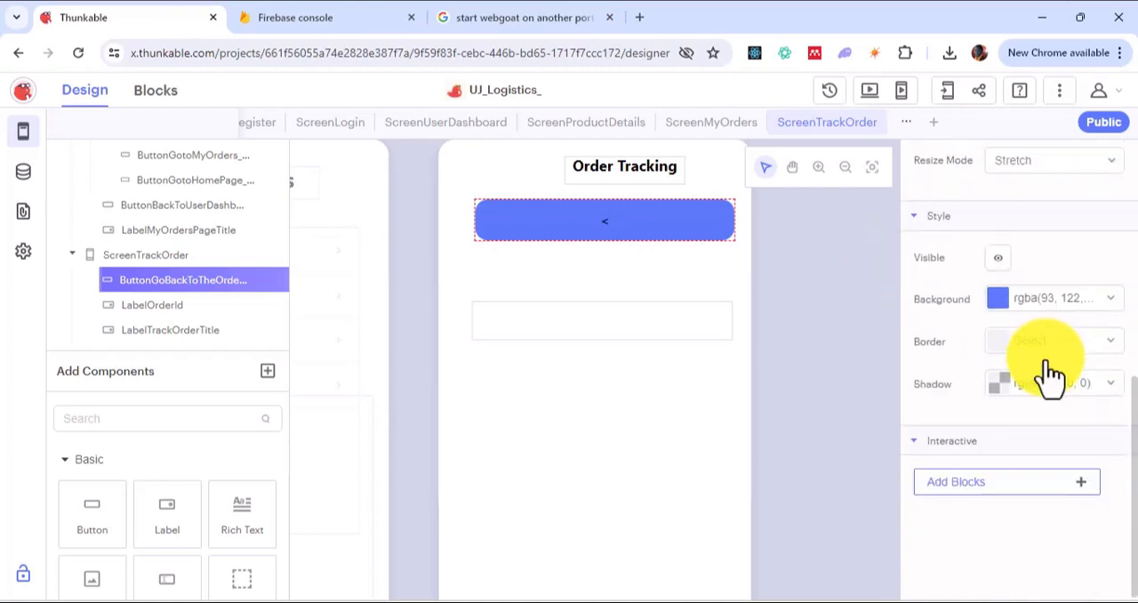
pyautogui.click(1039, 306)
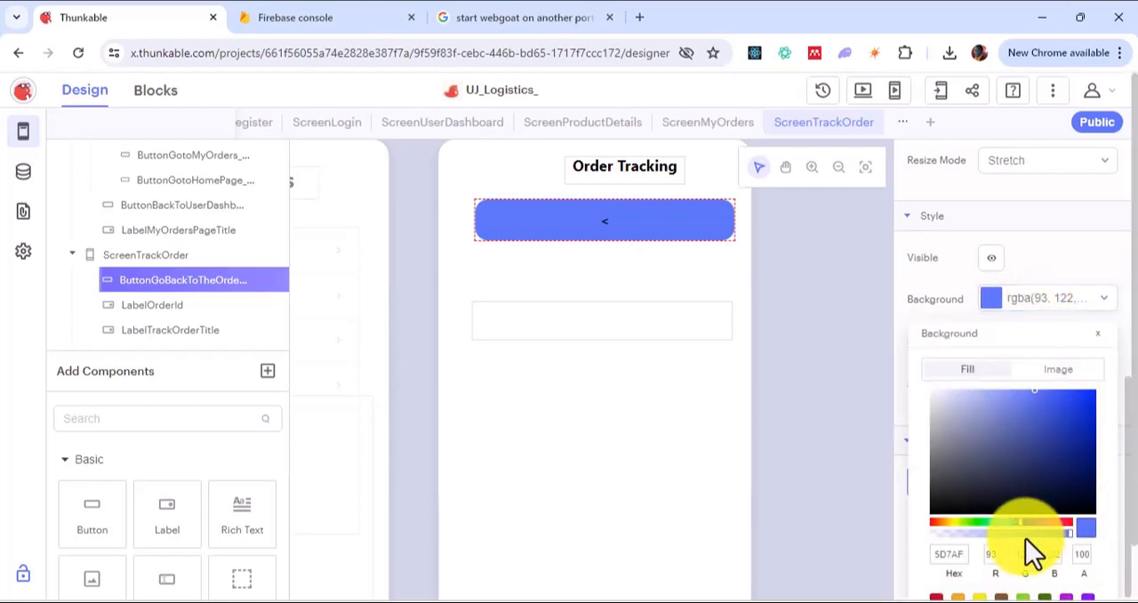
pyautogui.scroll(-4, 1037, 559)
pyautogui.scroll(4, 1066, 560)
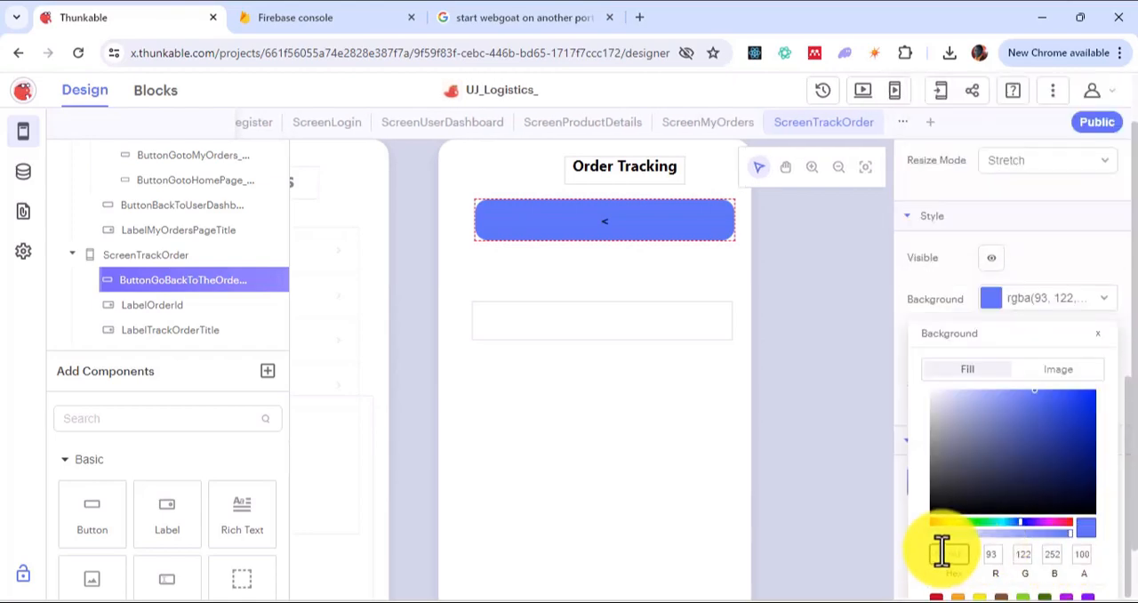
pyautogui.write('fff')
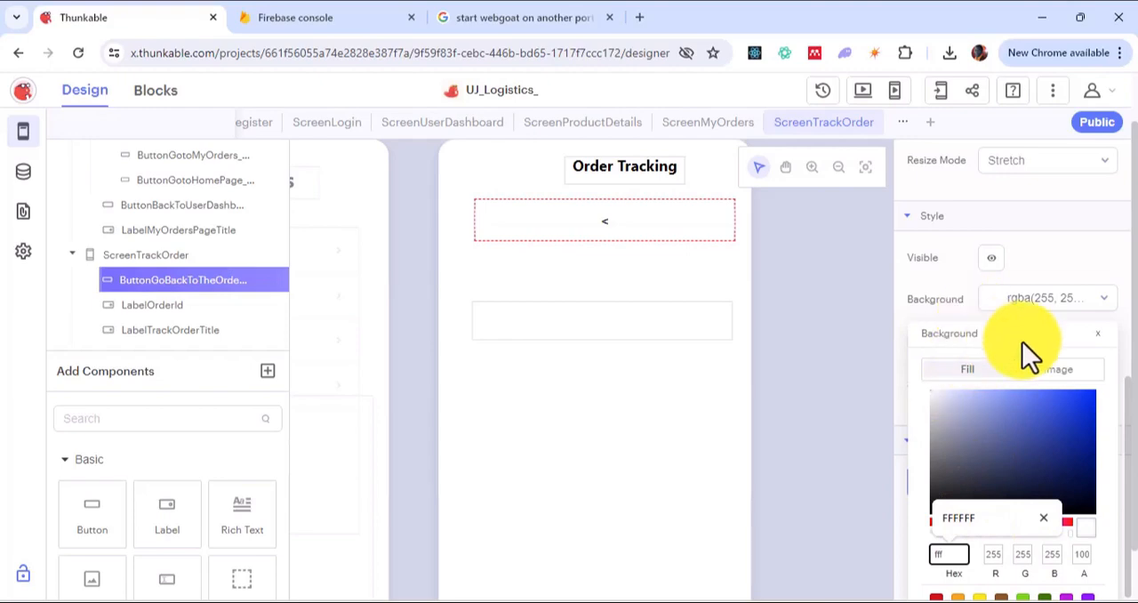
pyautogui.click(1095, 352)
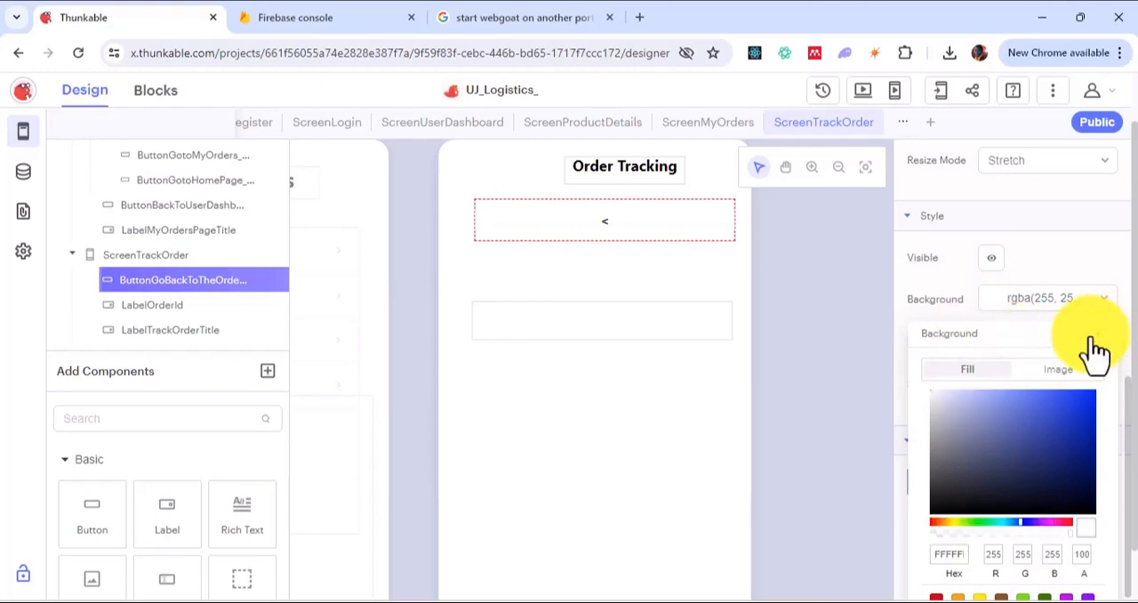
pyautogui.click(1001, 368)
# Step: Give the go-back button a border with colour f2f2f2 and a width of 1
pyautogui.click(1036, 342)
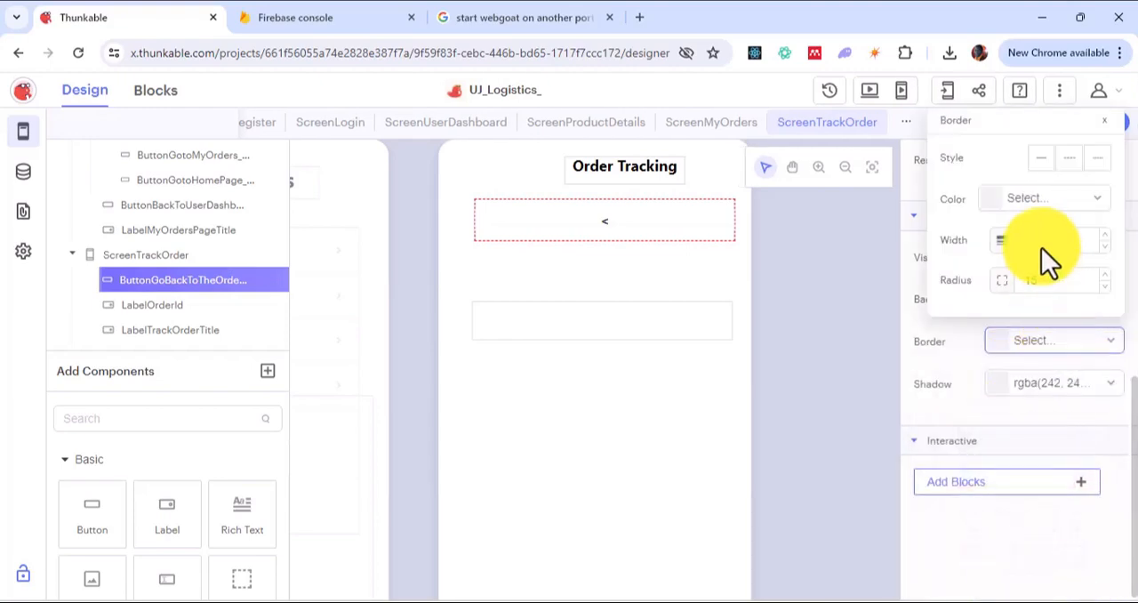
pyautogui.click(1027, 199)
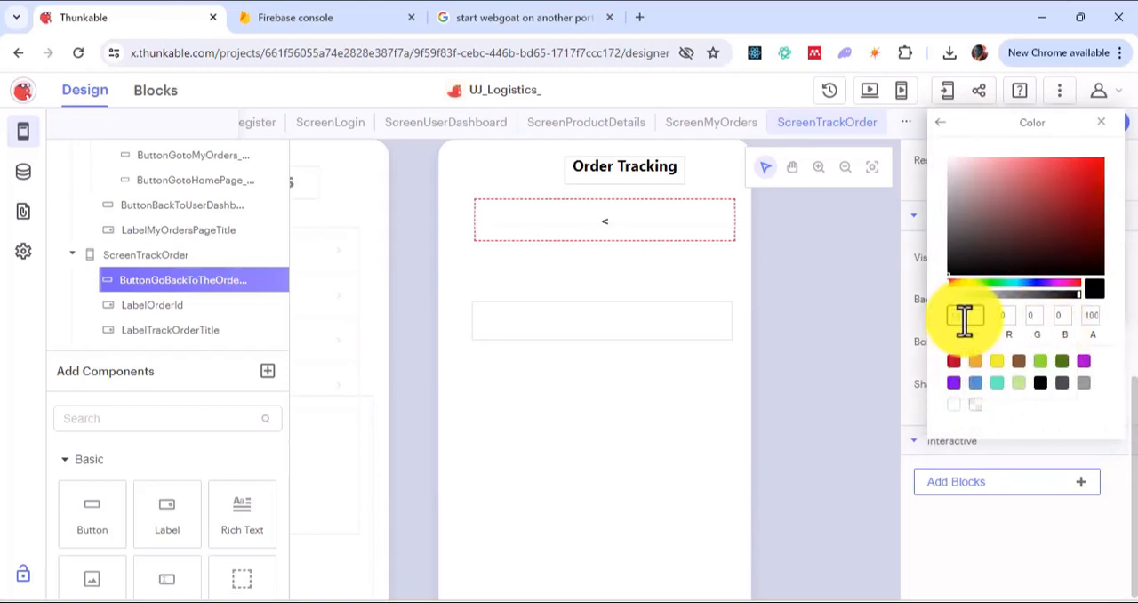
pyautogui.write('f2f2f2')
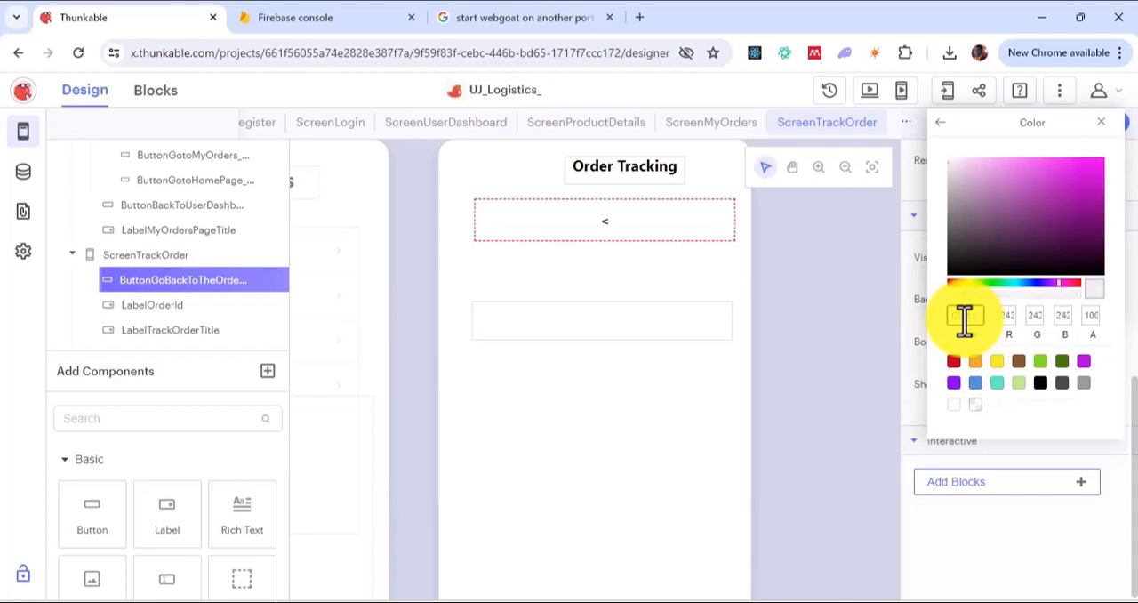
pyautogui.click(941, 124)
pyautogui.click(1022, 241)
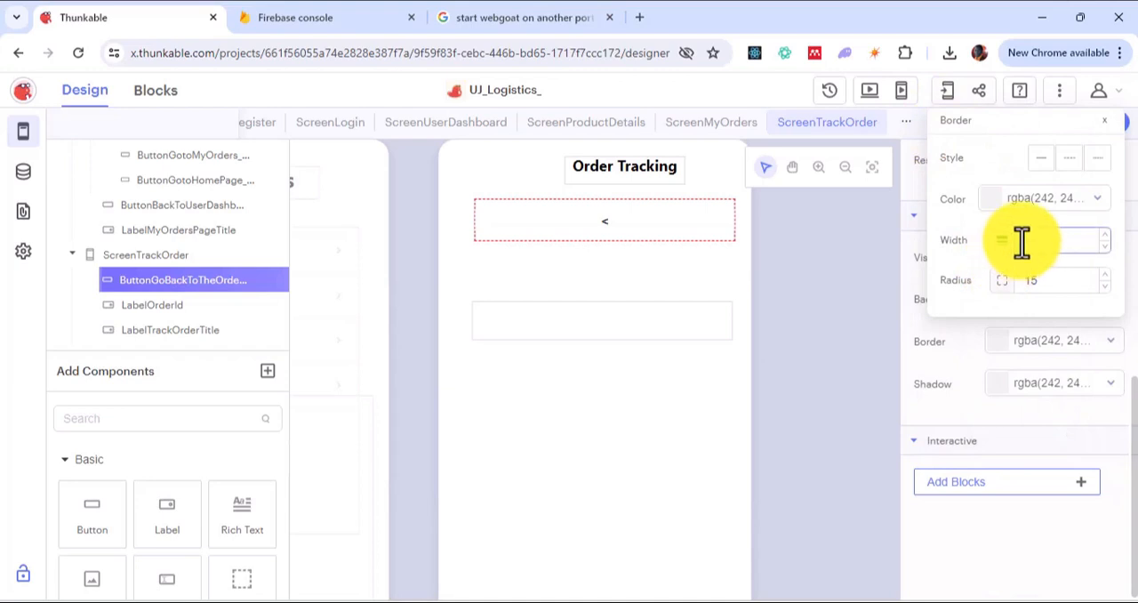
pyautogui.write('1')
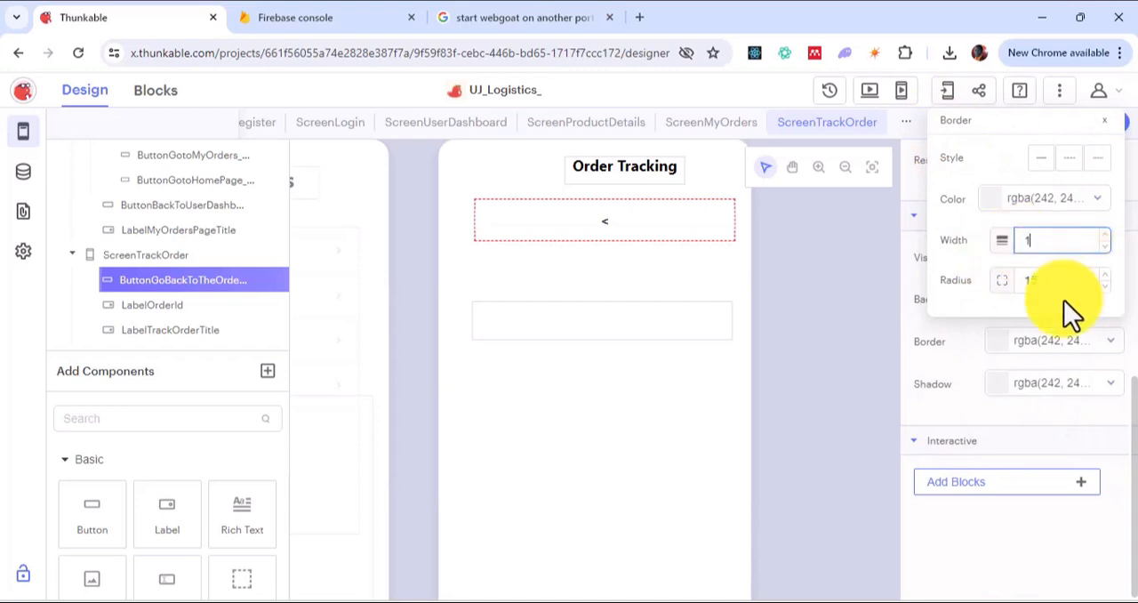
pyautogui.click(1104, 123)
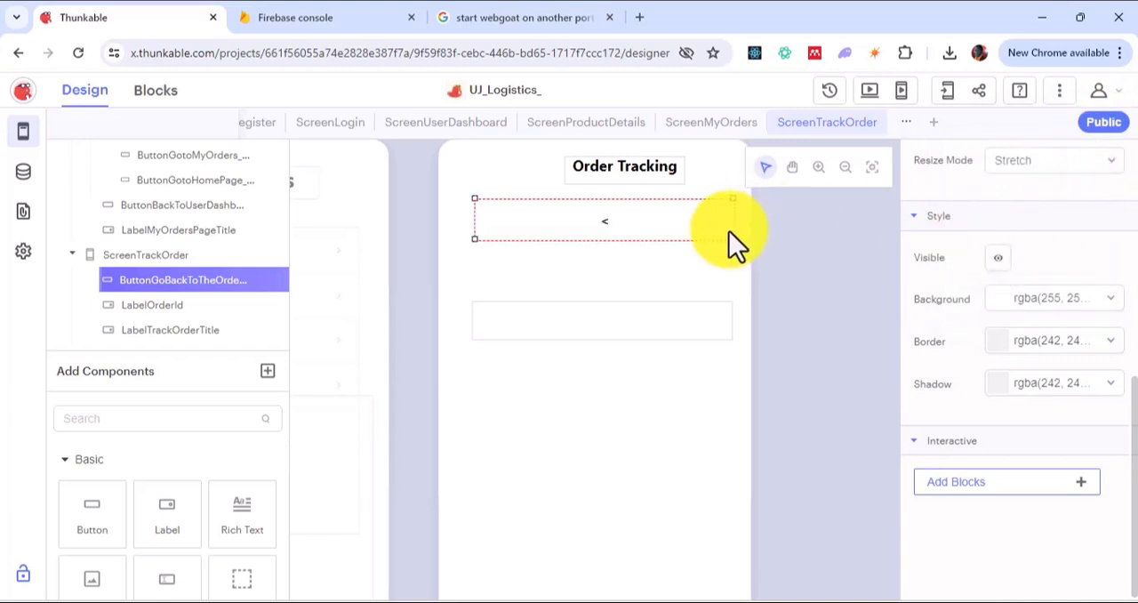
# Step: Shrink the go-back button to a small box beside the Order Tracking title and remove the empty LabelOrderId label
pyautogui.moveTo(735, 239); pyautogui.dragTo(490, 173)
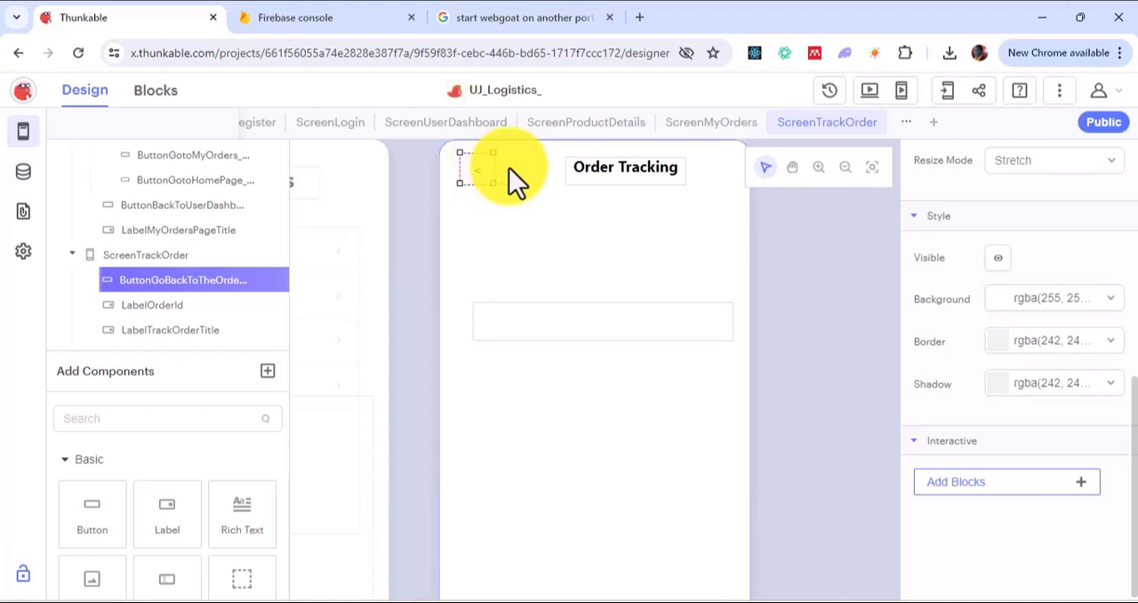
pyautogui.click(678, 177)
# Step: Add a label below the go-back button at about X 28, Y 85 and name it LabelProductNameLabel
pyautogui.moveTo(164, 525); pyautogui.dragTo(496, 255)
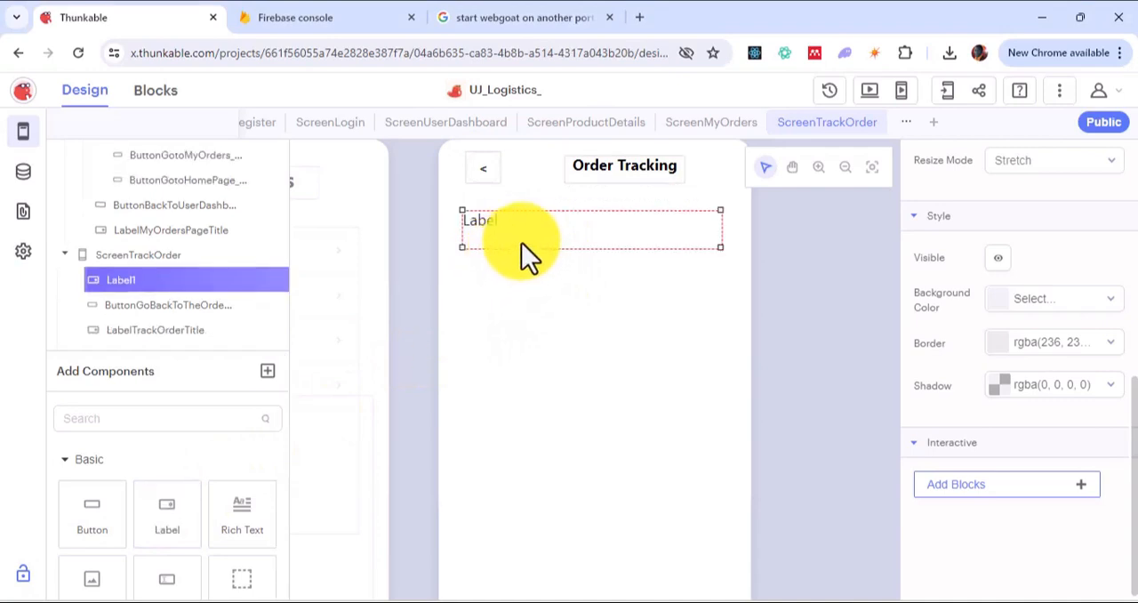
pyautogui.scroll(4, 969, 182)
pyautogui.scroll(3, 963, 178)
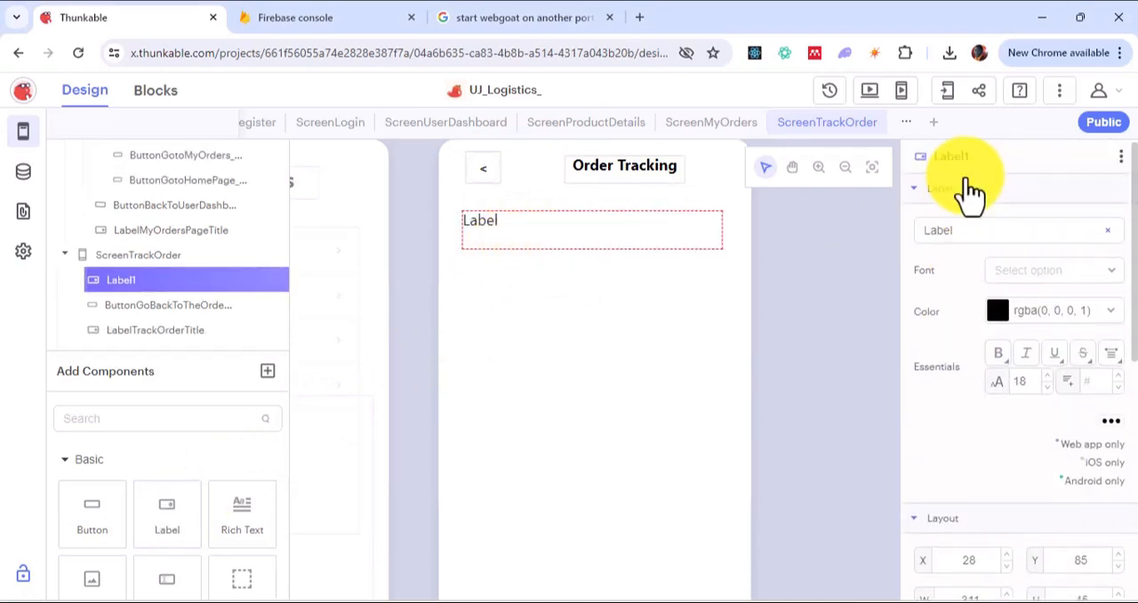
pyautogui.doubleClick(977, 160)
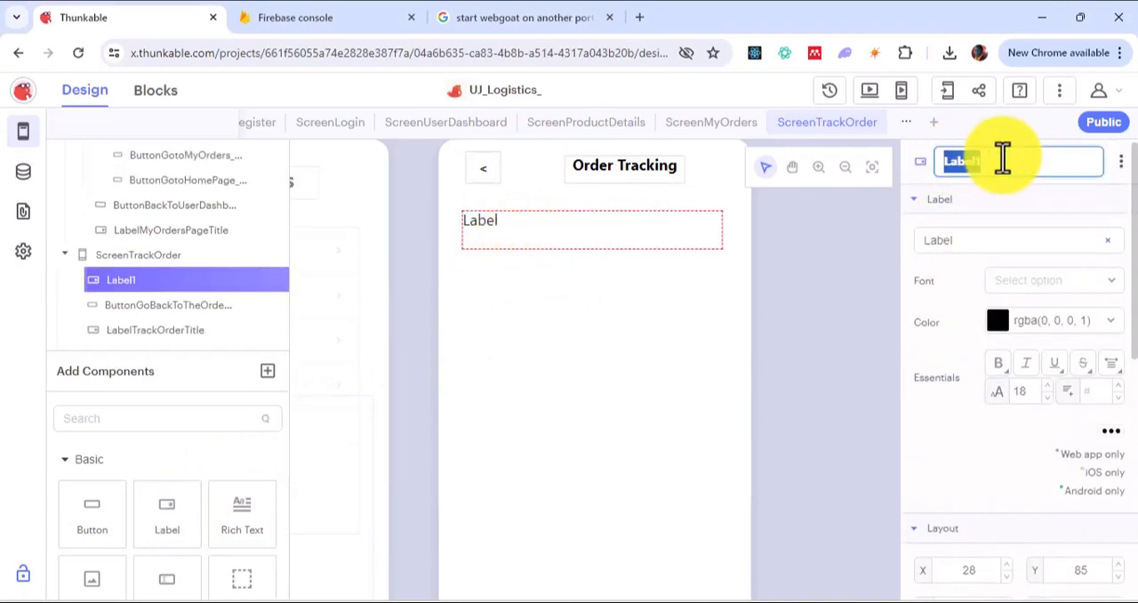
pyautogui.click(1002, 159)
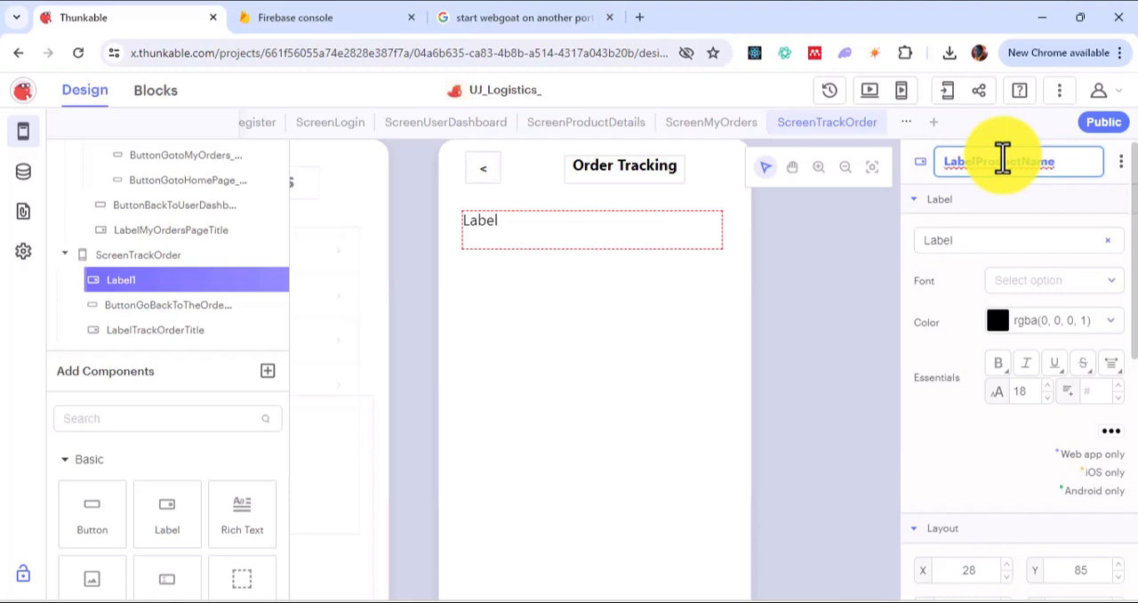
pyautogui.write('Label')
# Step: Set the new label's text to "Product Name" at font size 12 and shrink the label to about 124 by 21
pyautogui.click(958, 242)
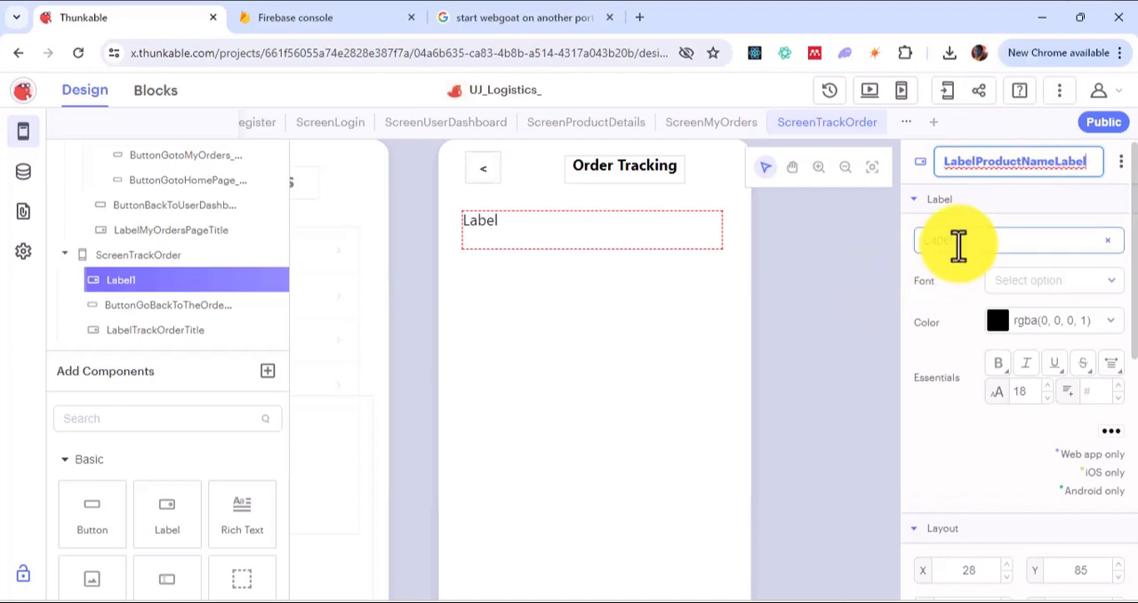
pyautogui.doubleClick(959, 247)
pyautogui.press('BackSpace')
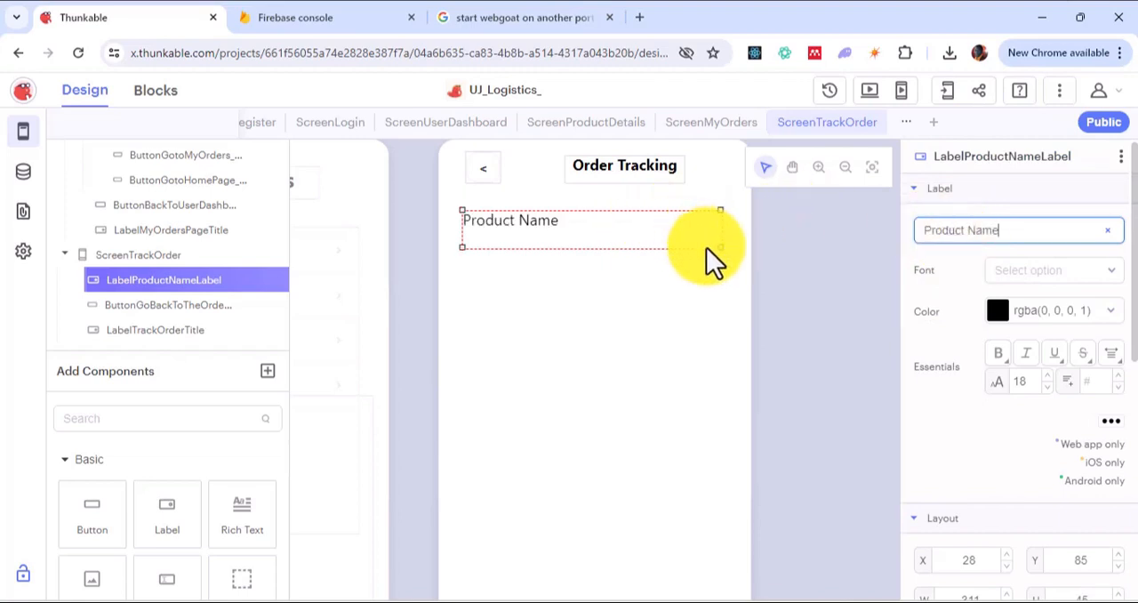
pyautogui.moveTo(716, 249); pyautogui.dragTo(547, 228)
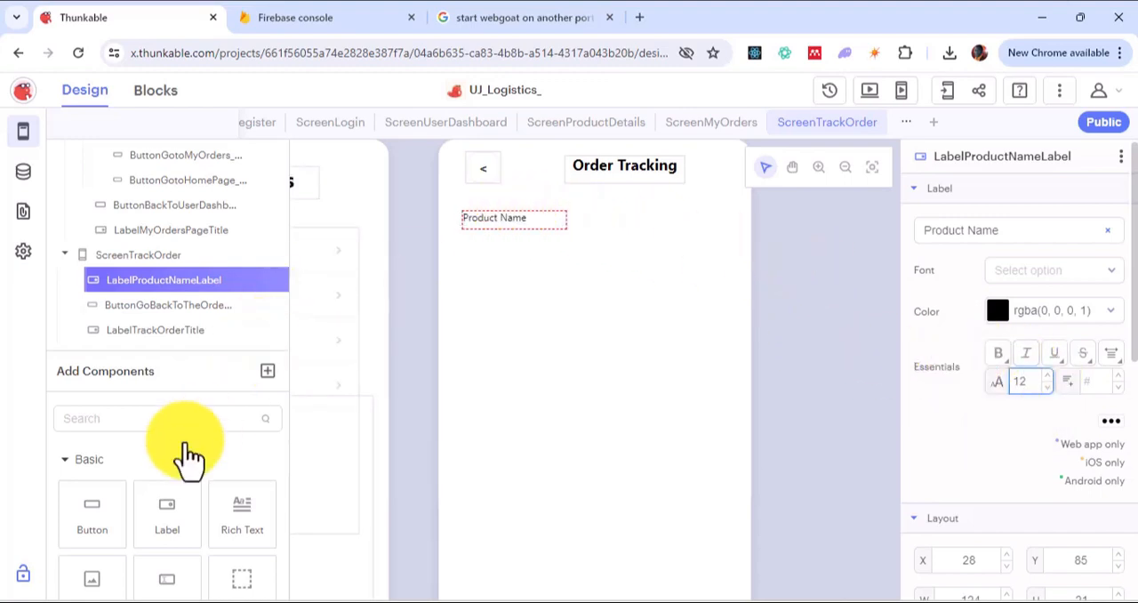
# Step: Add a second label beside the Product Name label at about X 138, Y 80, sized about 192 by 38
pyautogui.moveTo(154, 507); pyautogui.dragTo(592, 232)
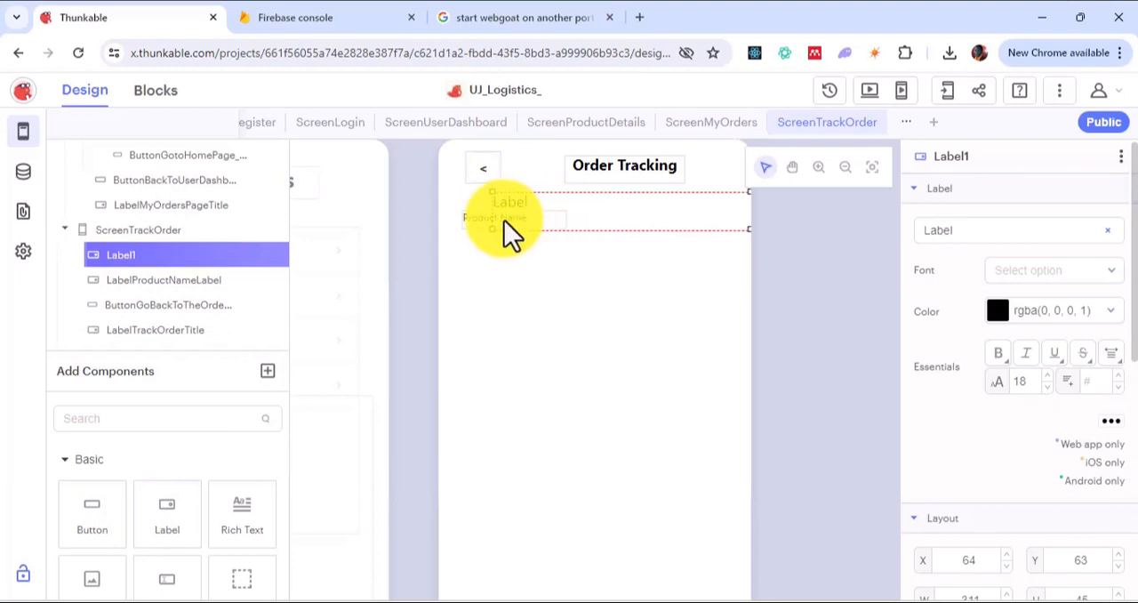
pyautogui.moveTo(520, 208); pyautogui.dragTo(555, 237)
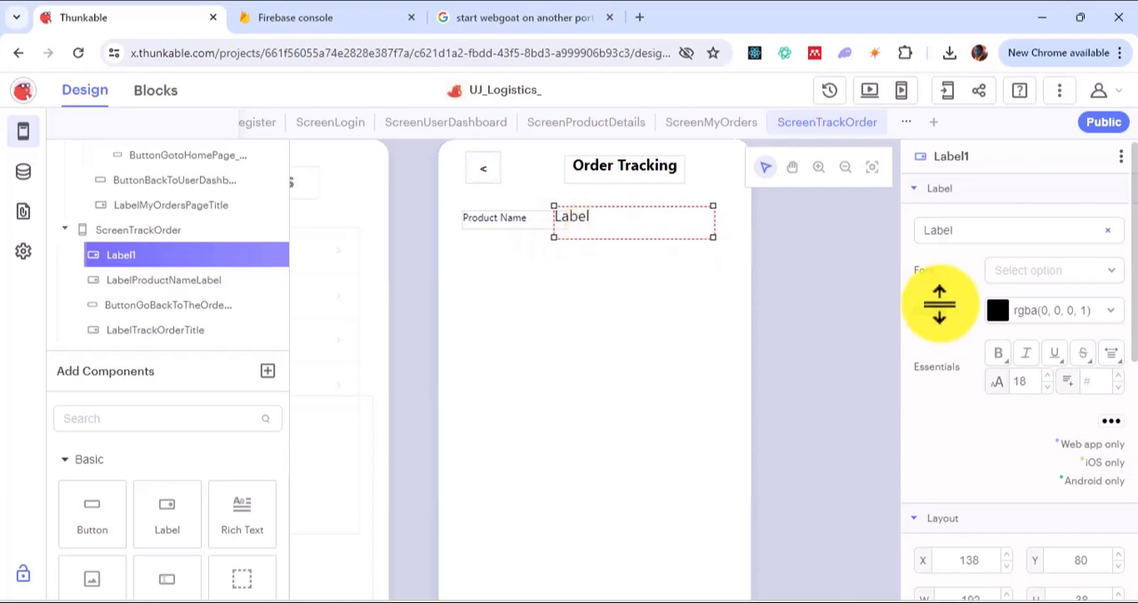
# Step: Name the label beside Product Name LabelProductName
pyautogui.doubleClick(969, 162)
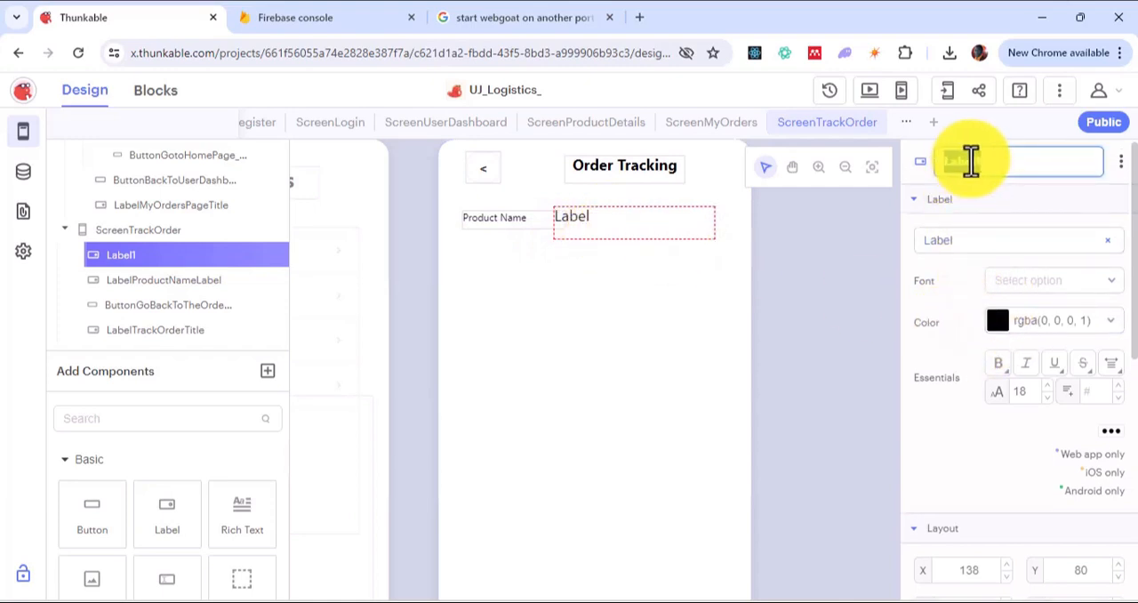
pyautogui.press('BackSpace')
pyautogui.write('LabelProductName')
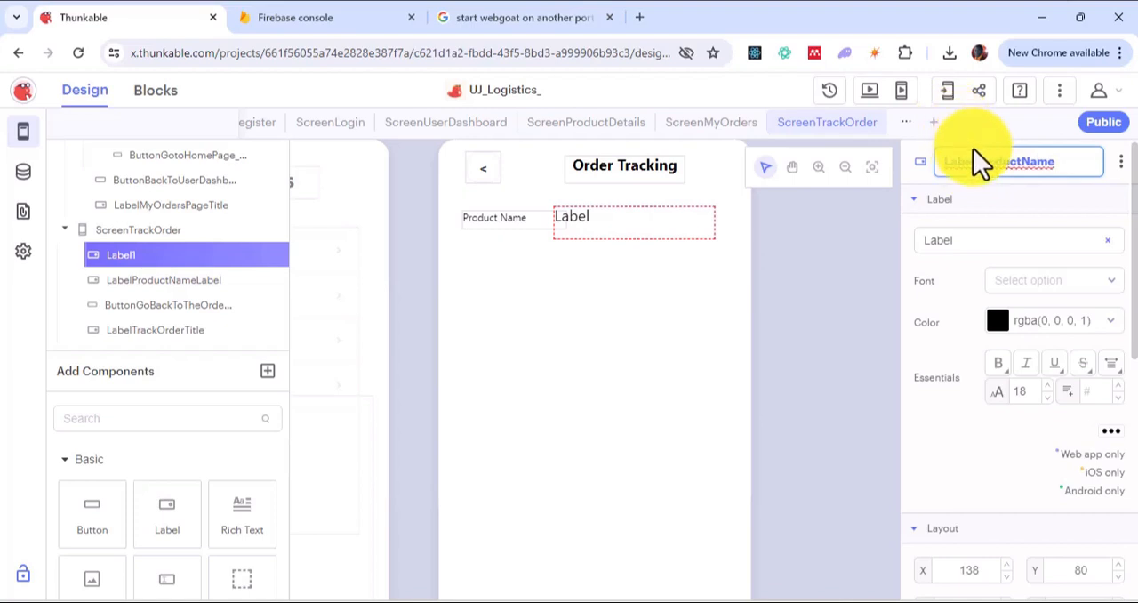
pyautogui.click(1001, 252)
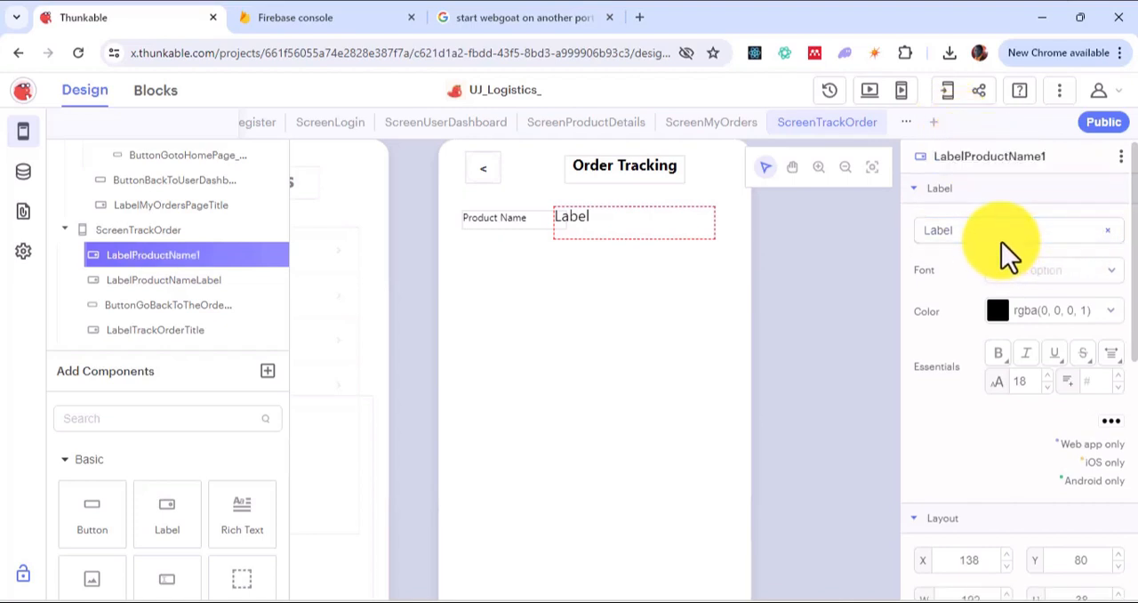
# Step: Clear the displayed text of the label beside Product Name and rename that label LabelProductNameValue
pyautogui.click(997, 230)
pyautogui.hotkey('ctrl', 'a')
pyautogui.press('BackSpace')
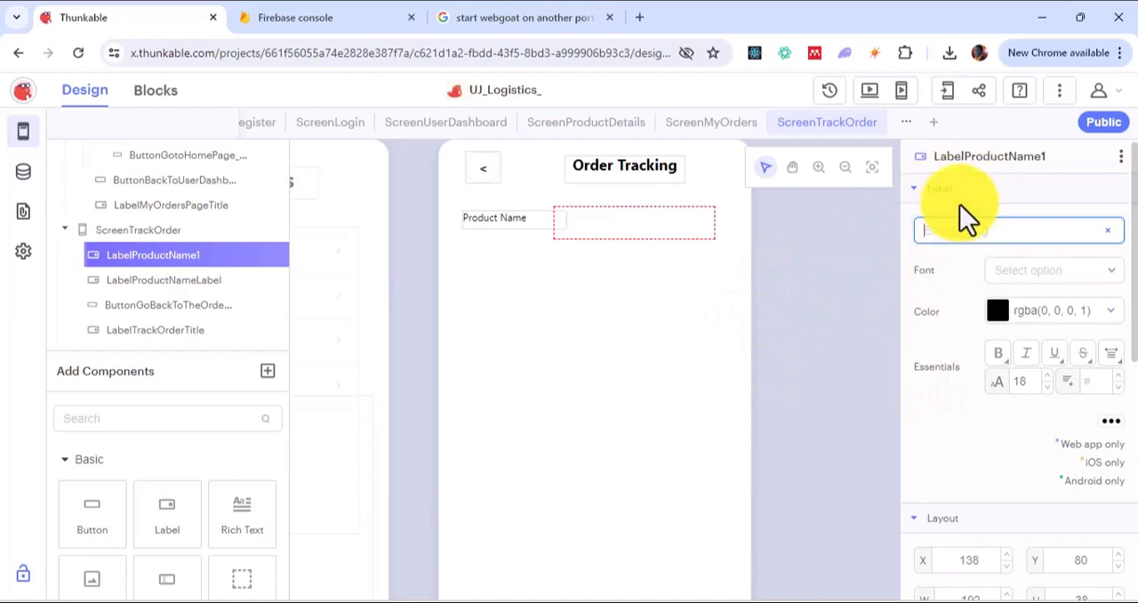
pyautogui.doubleClick(1014, 158)
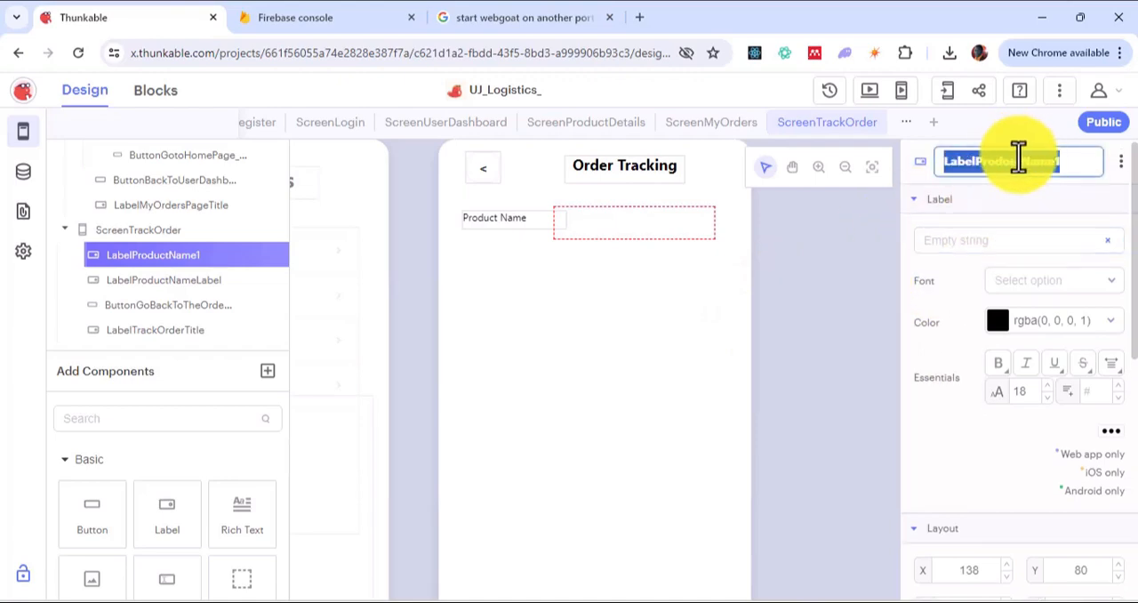
pyautogui.click(1071, 160)
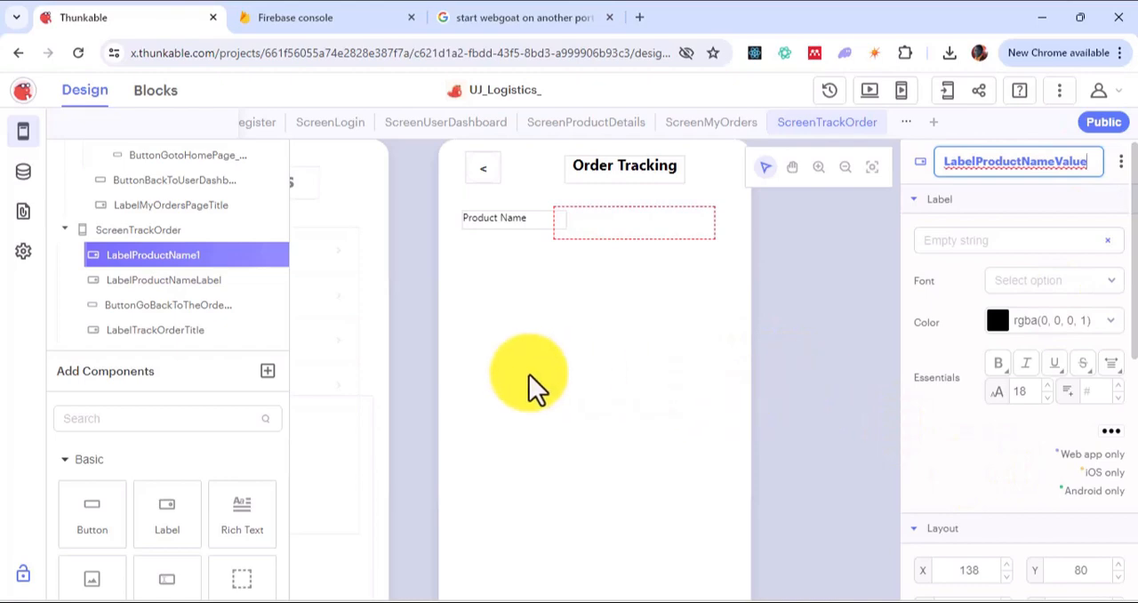
# Step: Add a label below the product name row at about X 51, Y 145 and name it LabelOrderConfirmedLabel
pyautogui.moveTo(184, 521); pyautogui.dragTo(531, 304)
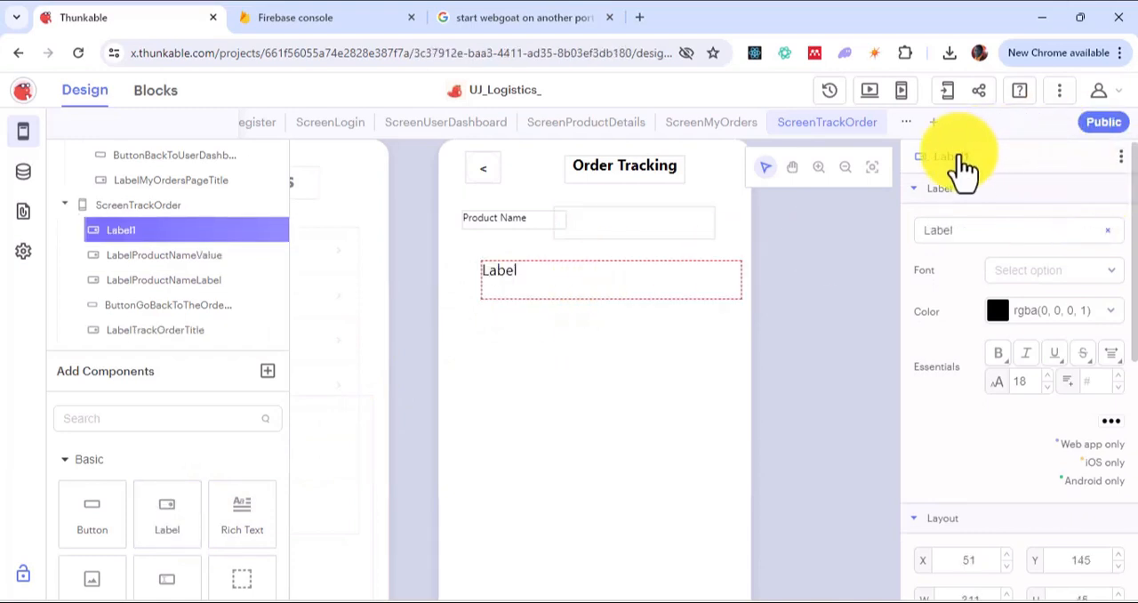
pyautogui.click(1021, 155)
pyautogui.click(1023, 154)
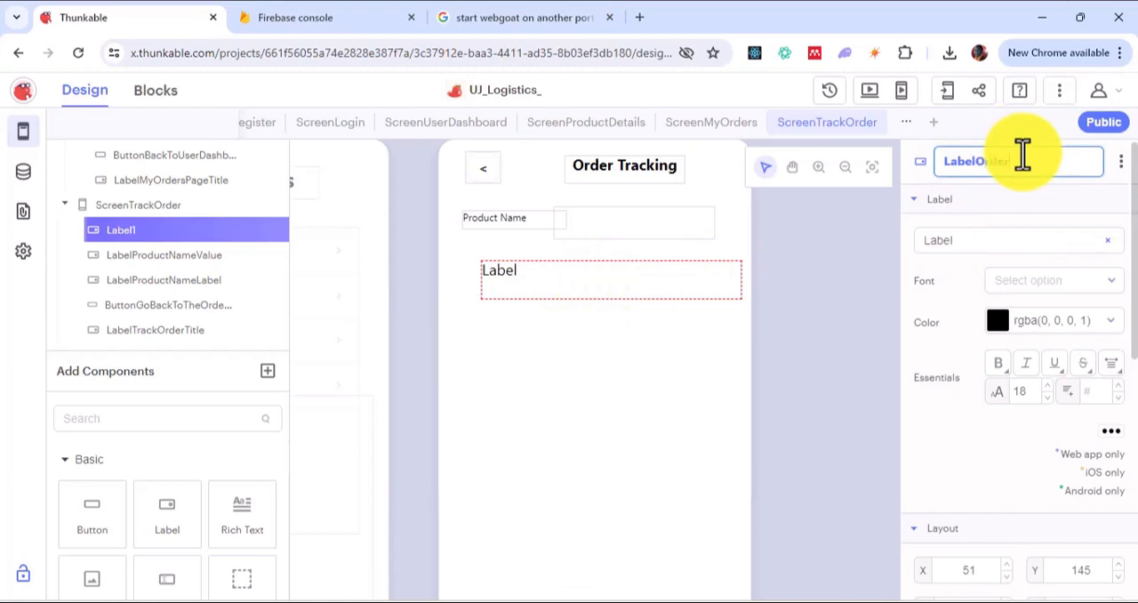
pyautogui.write('OrderConfirmedLabel')
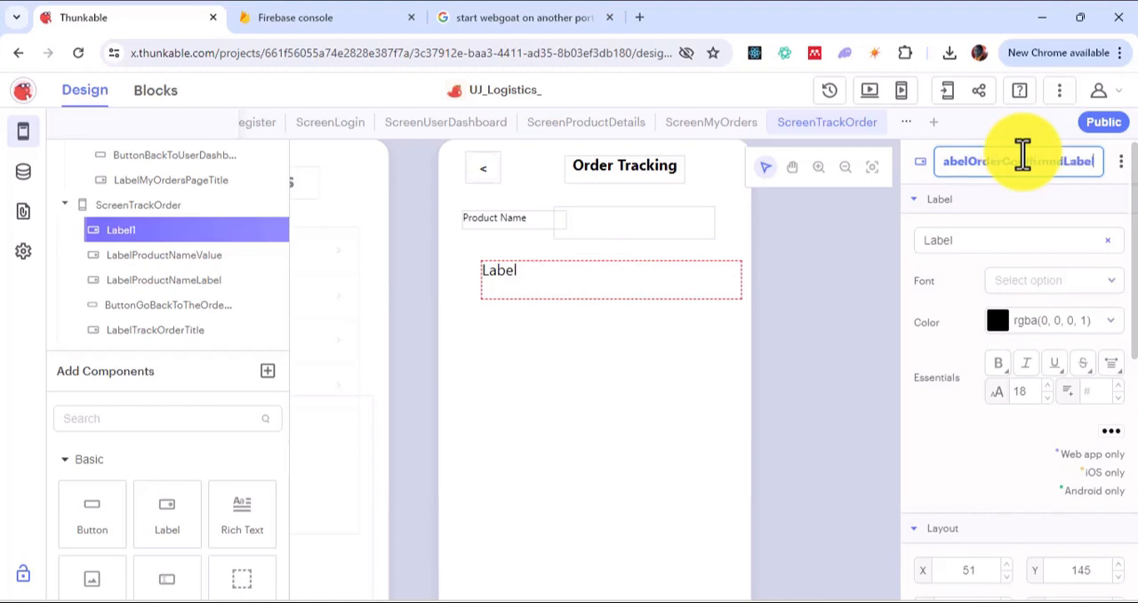
# Step: Set the displayed text of LabelOrderConfirmedLabel to "Order Confirmed"
pyautogui.doubleClick(978, 231)
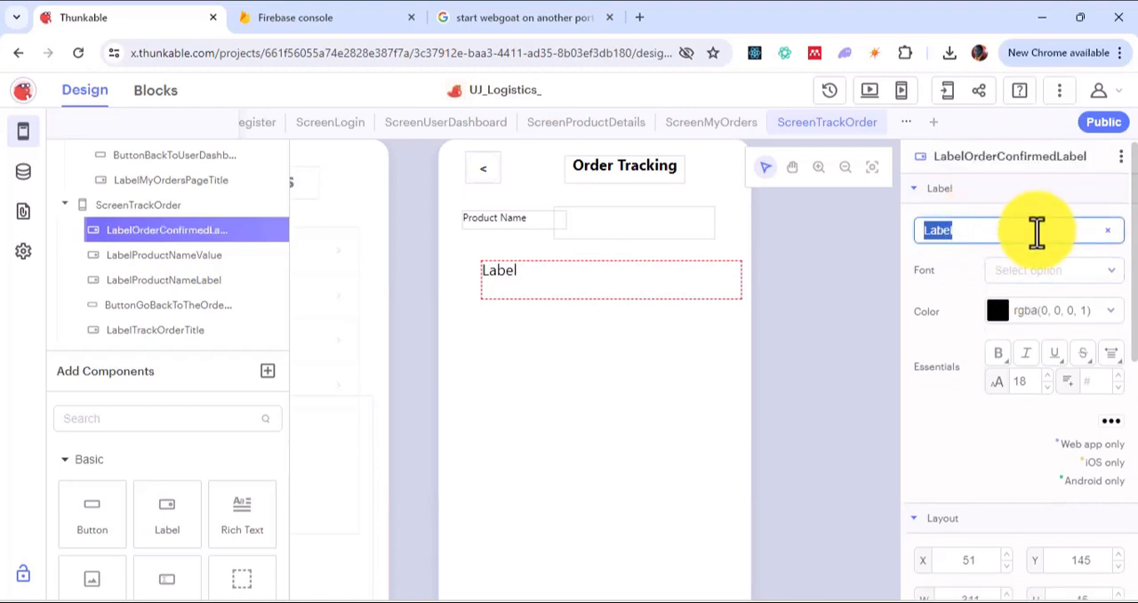
pyautogui.write('Order COnfirm')
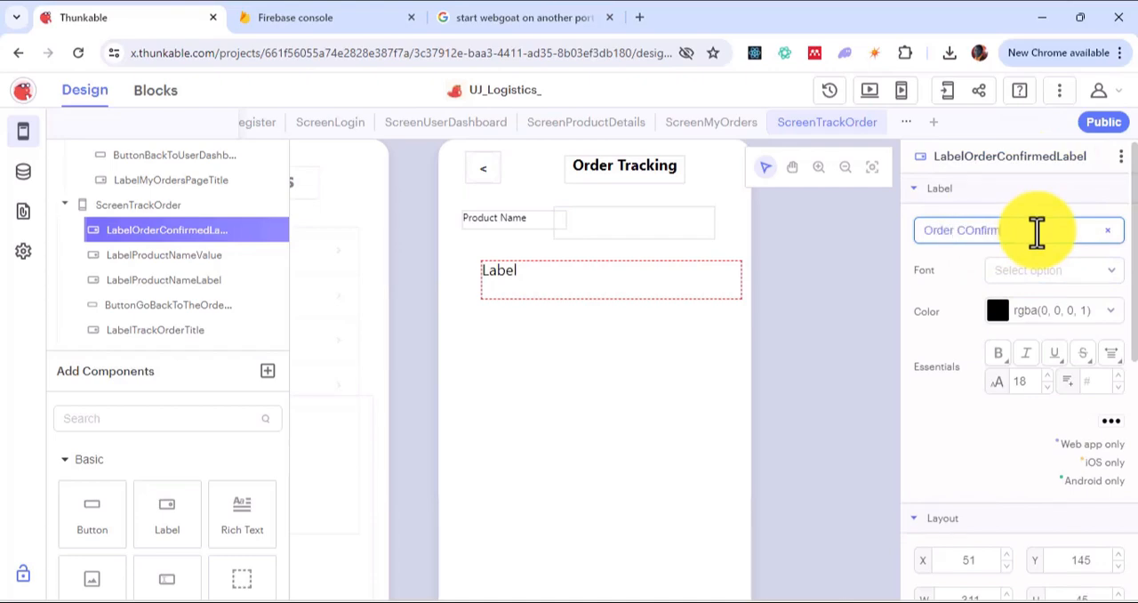
pyautogui.press('BackSpace')
pyautogui.press('BackSpace')
pyautogui.press('BackSpace')
pyautogui.press('BackSpace')
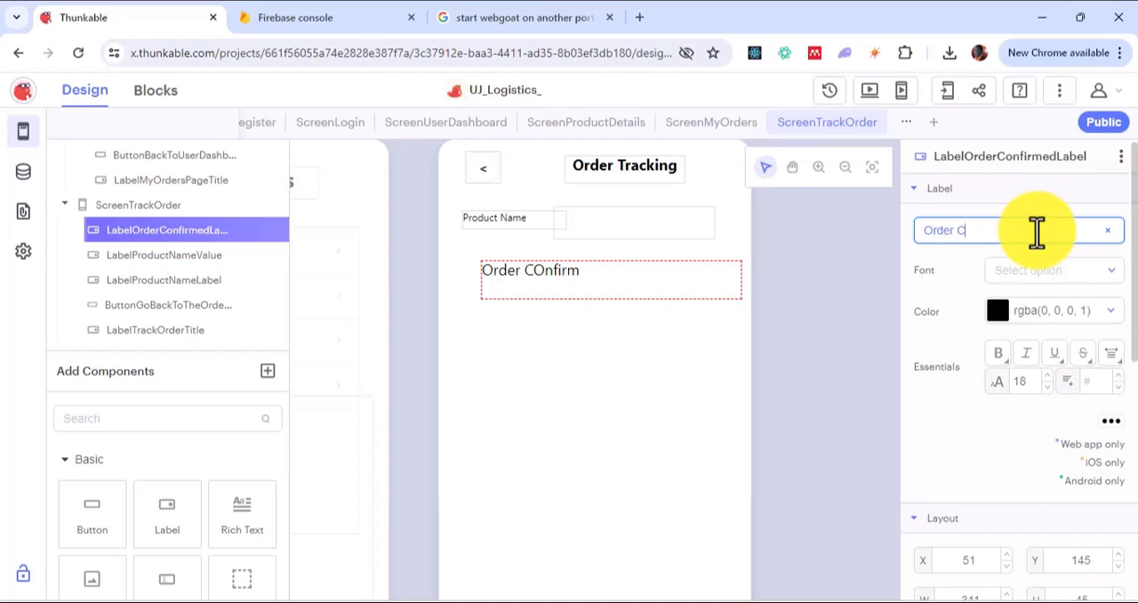
pyautogui.write('onfirmed')
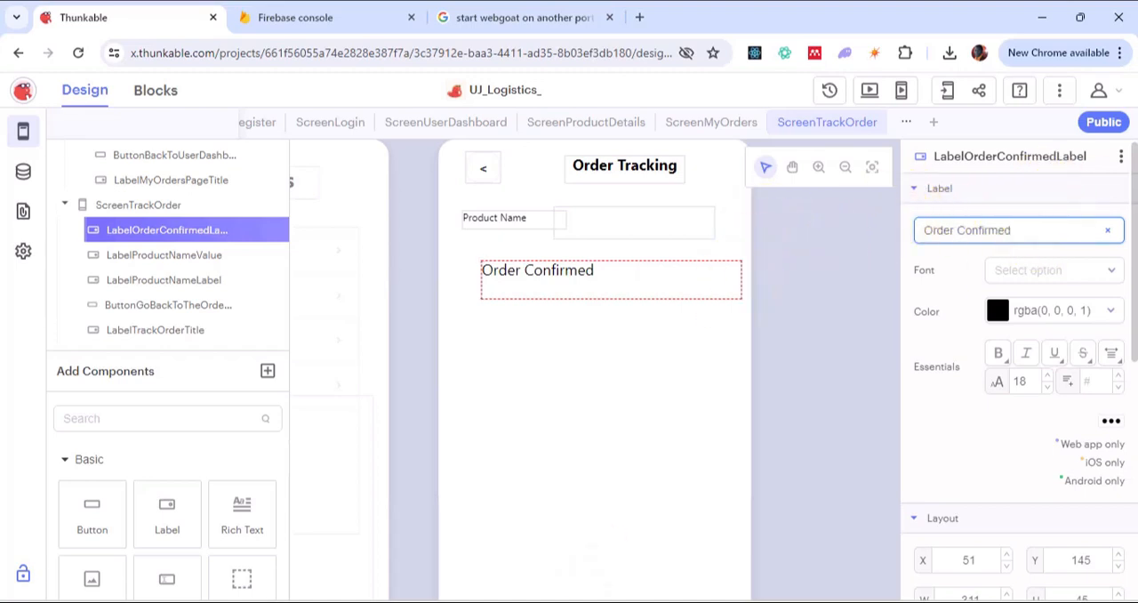
# Step: Format the Order Confirmed label's text as bold with font size 10
pyautogui.click(641, 280)
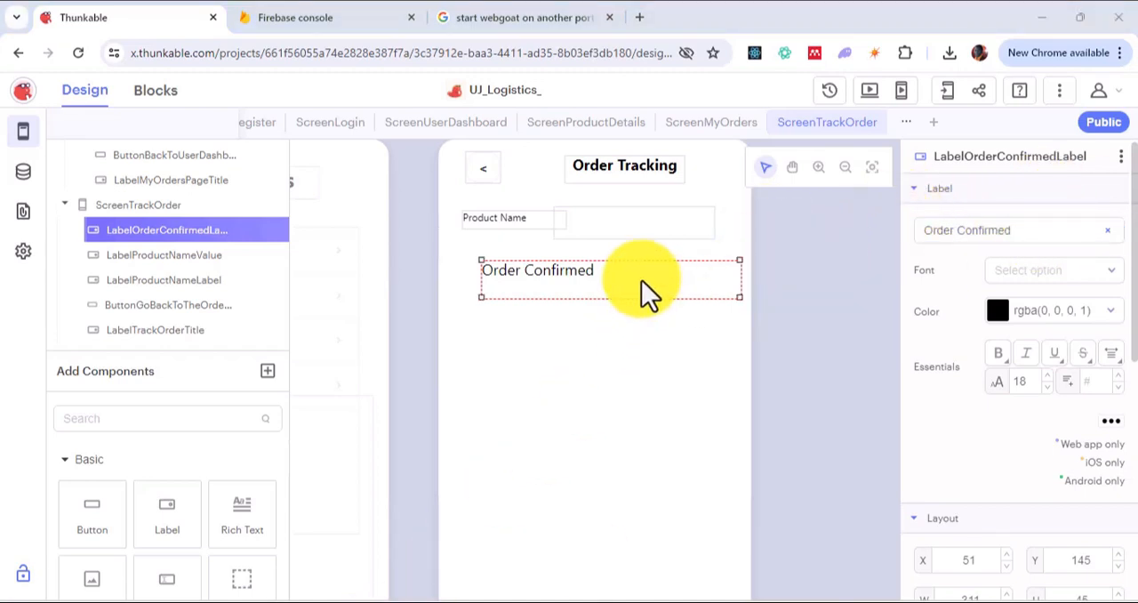
pyautogui.click(1042, 387)
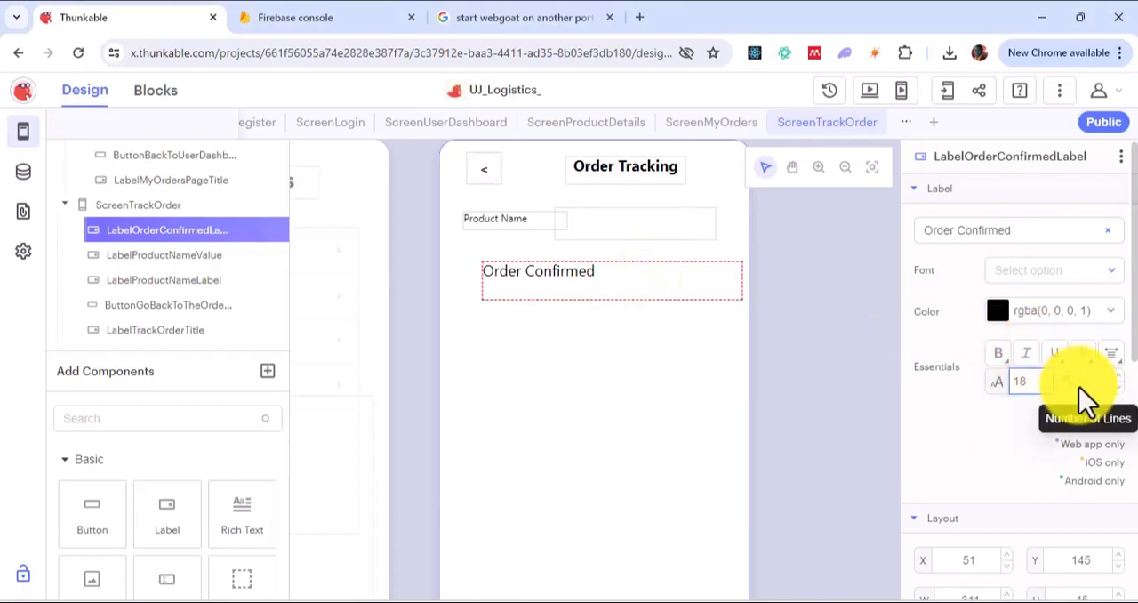
pyautogui.press('BackSpace')
pyautogui.press('BackSpace')
pyautogui.write('12')
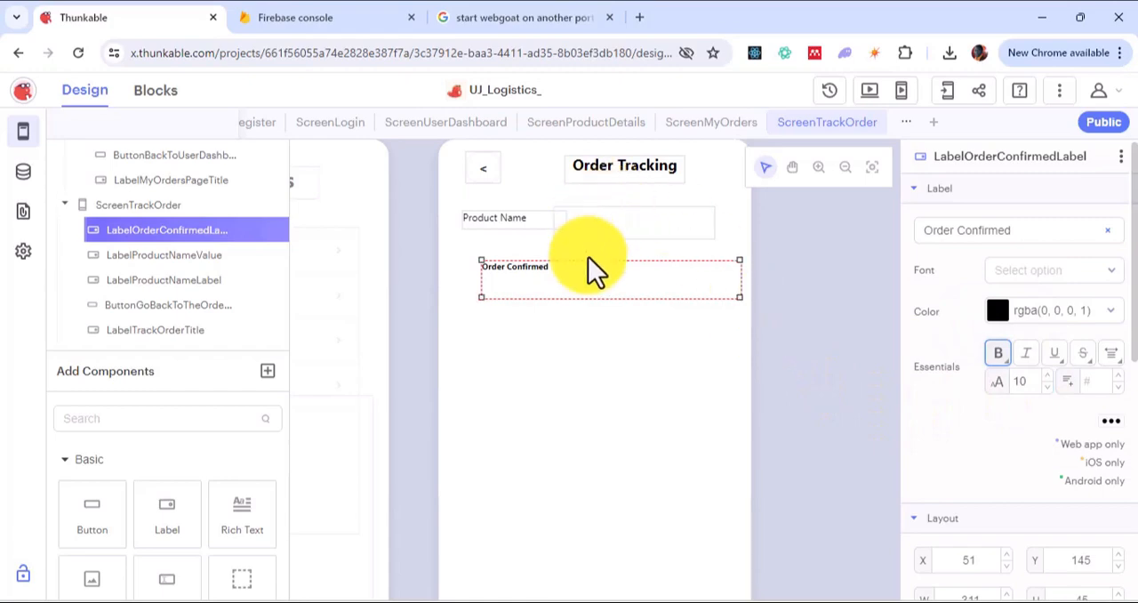
# Step: Shrink the Order Confirmed label to about 95 by 24 and move it to about X 57, Y 165
pyautogui.moveTo(739, 298); pyautogui.dragTo(559, 275)
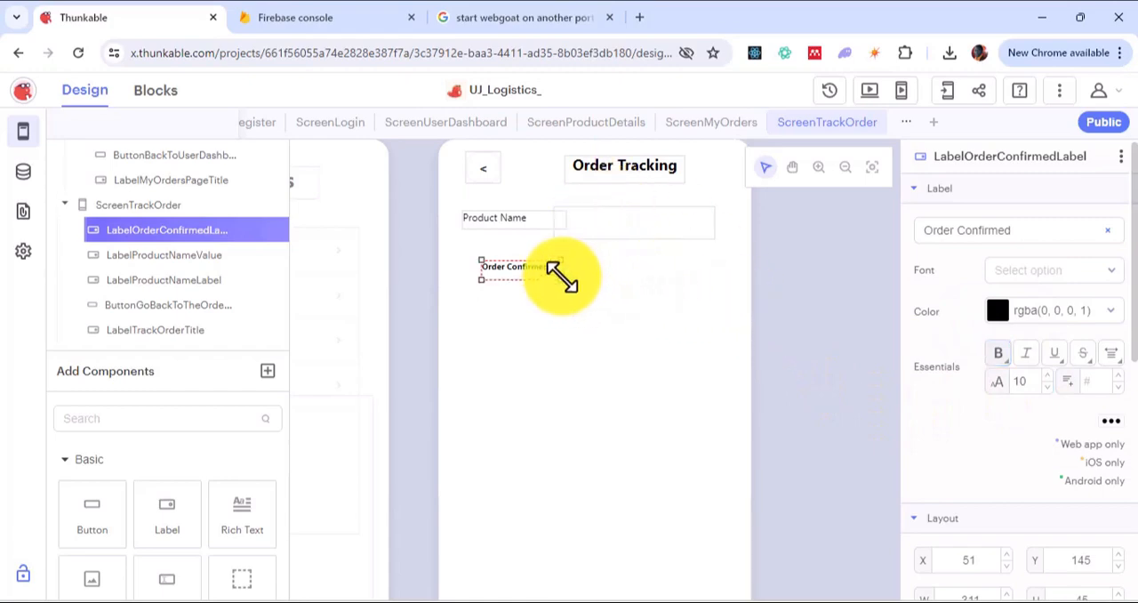
pyautogui.click(819, 169)
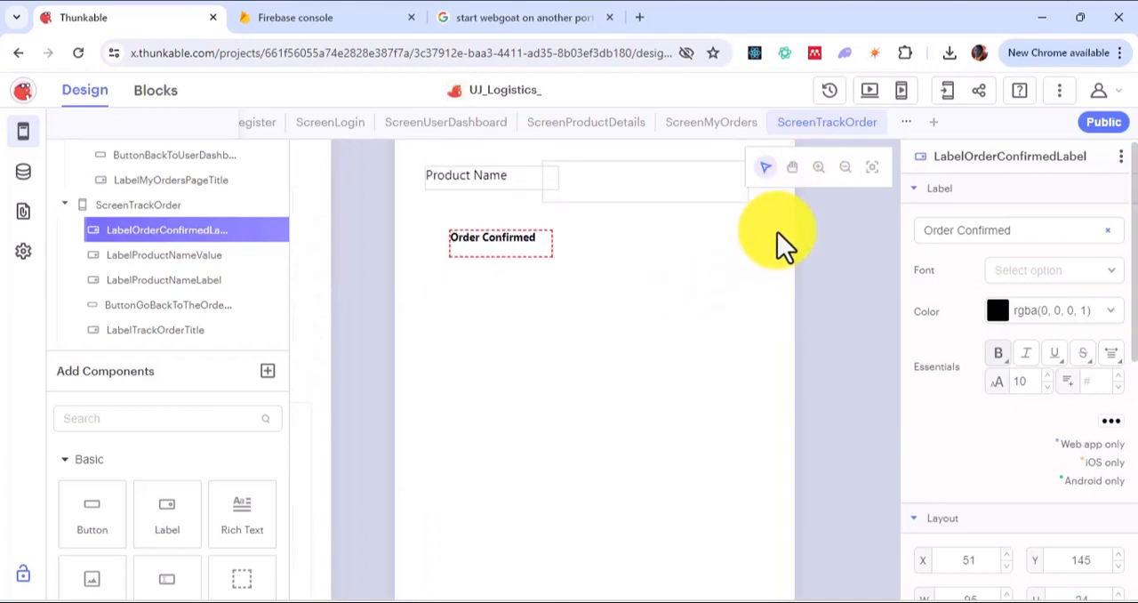
pyautogui.moveTo(508, 244)
pyautogui.mouseDown()
pyautogui.moveTo(502, 262)
pyautogui.moveTo(513, 264)
pyautogui.mouseUp()
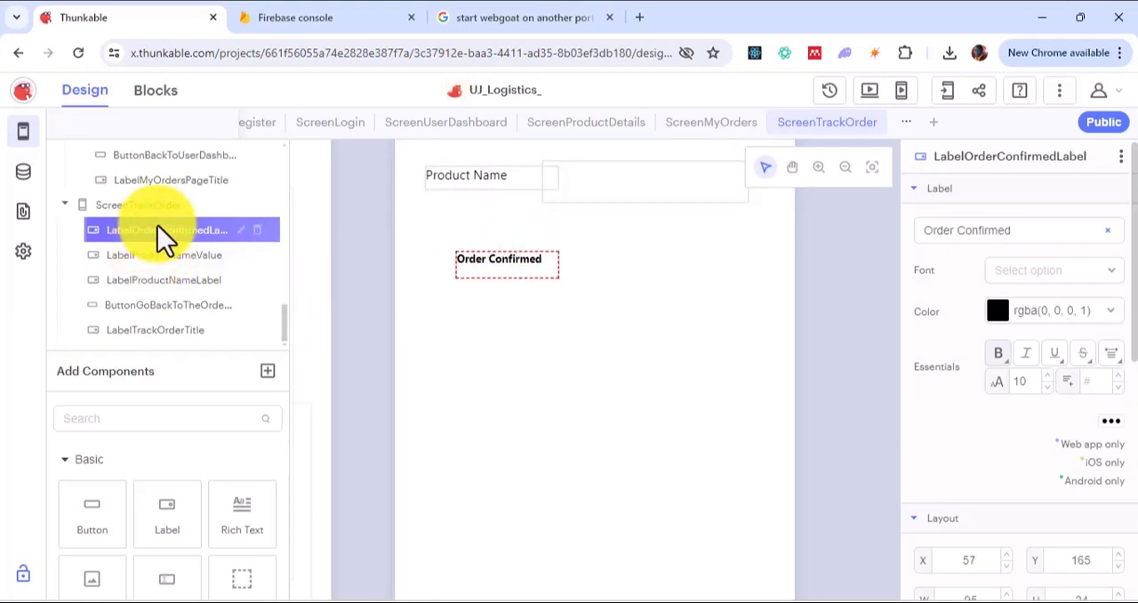
# Step: Duplicate the Order Confirmed label and place the copy directly below it at about X 57, Y 250
pyautogui.hotkey('ctrl', 'c')
pyautogui.hotkey('ctrl', 'v')
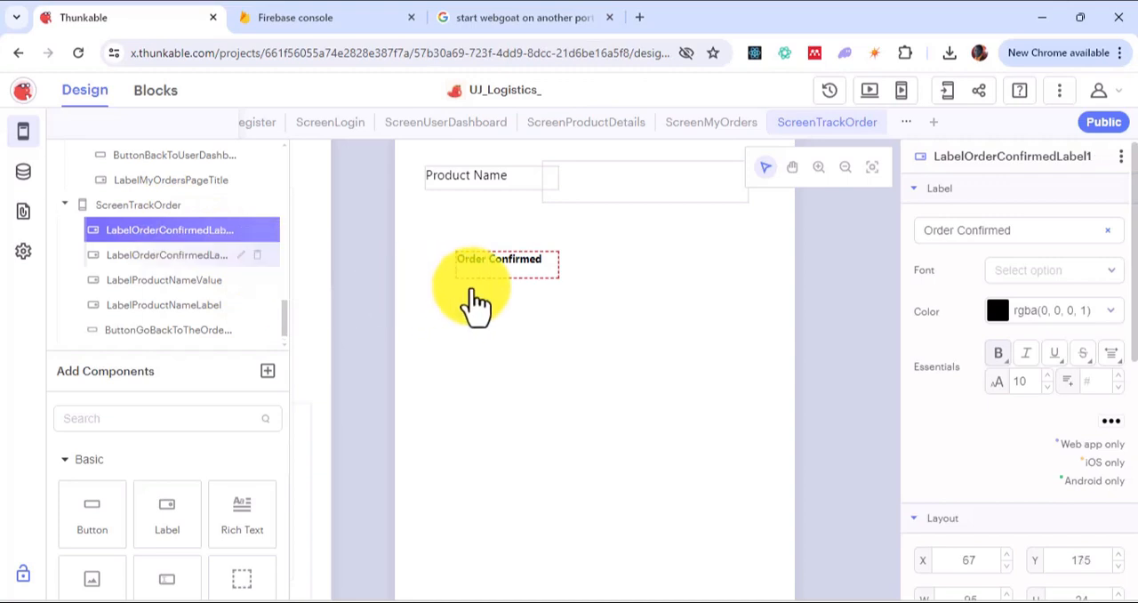
pyautogui.moveTo(523, 280); pyautogui.dragTo(509, 362)
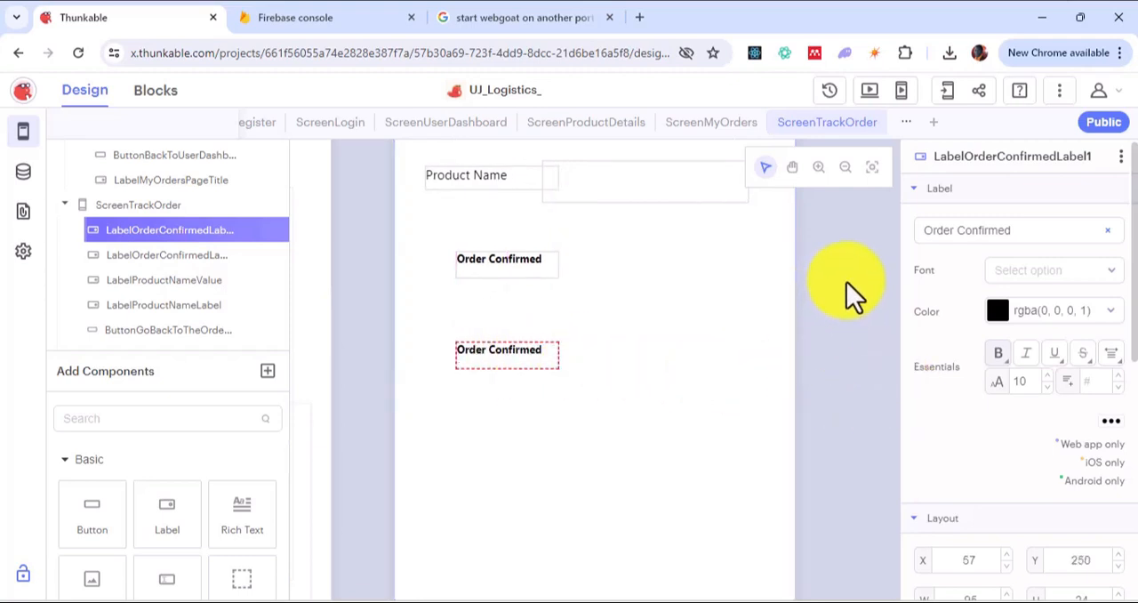
# Step: Paste another copy of the Order Confirmed label below the second one at about X 57, Y 341
pyautogui.click(840, 169)
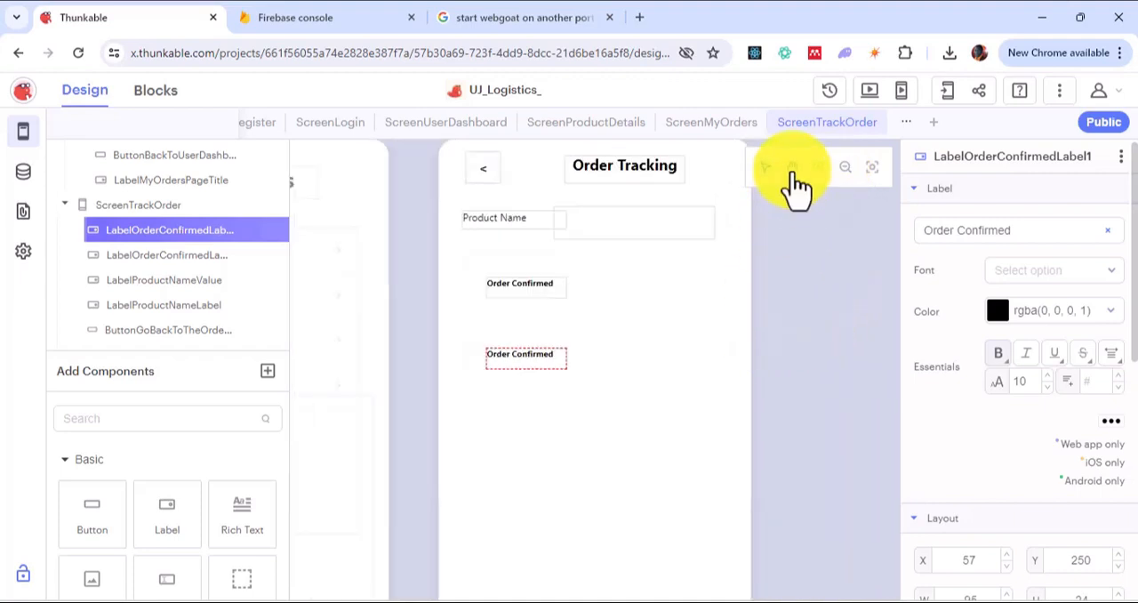
pyautogui.click(793, 171)
pyautogui.click(783, 302)
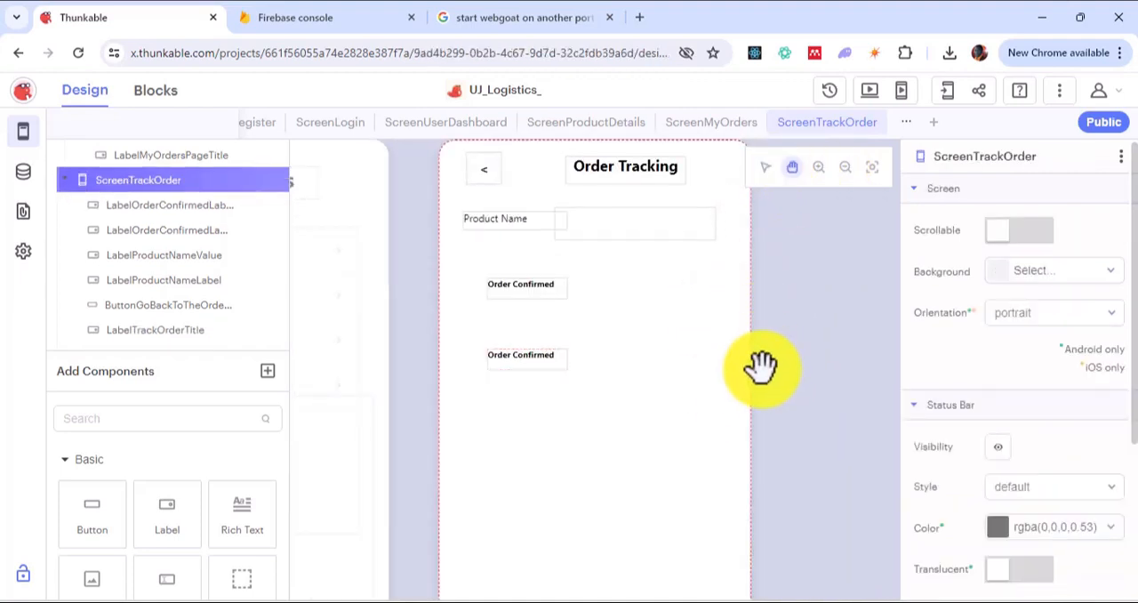
pyautogui.moveTo(762, 366); pyautogui.dragTo(764, 281)
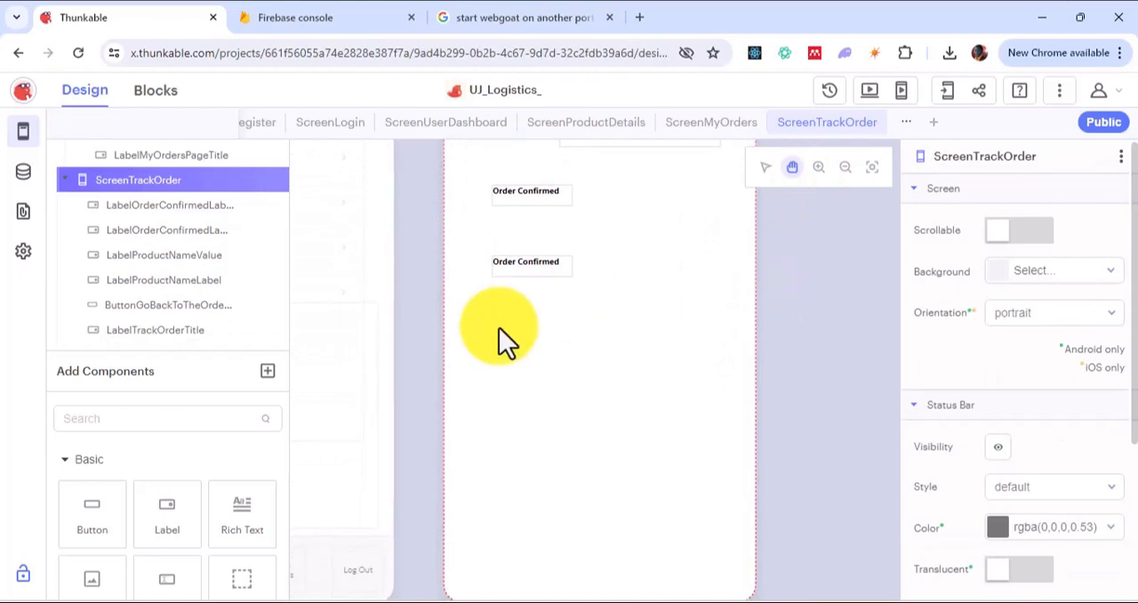
pyautogui.click(154, 234)
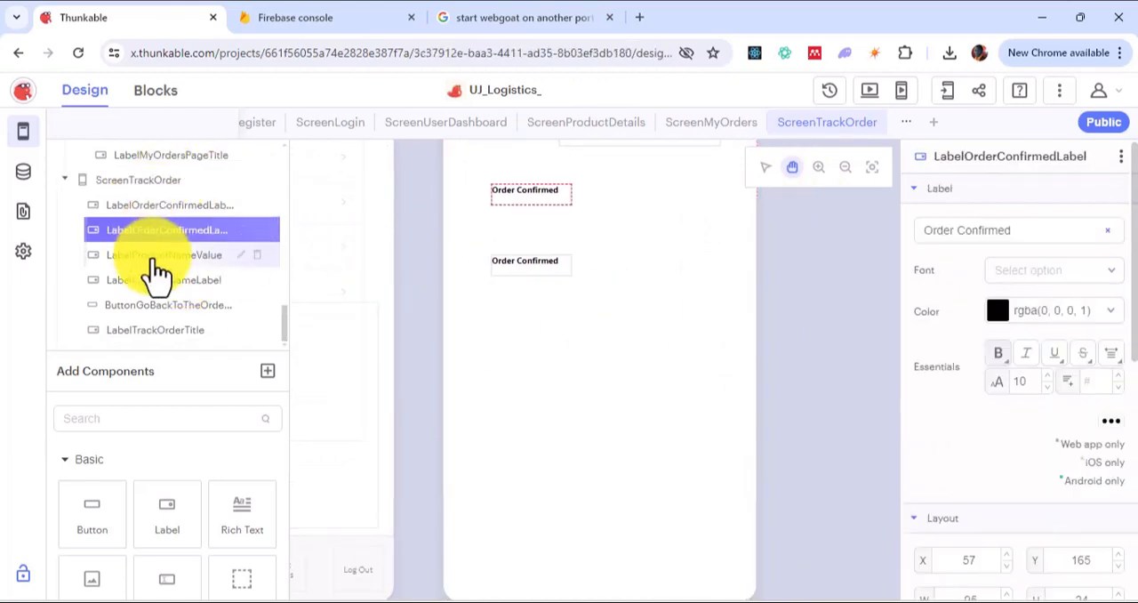
pyautogui.click(155, 214)
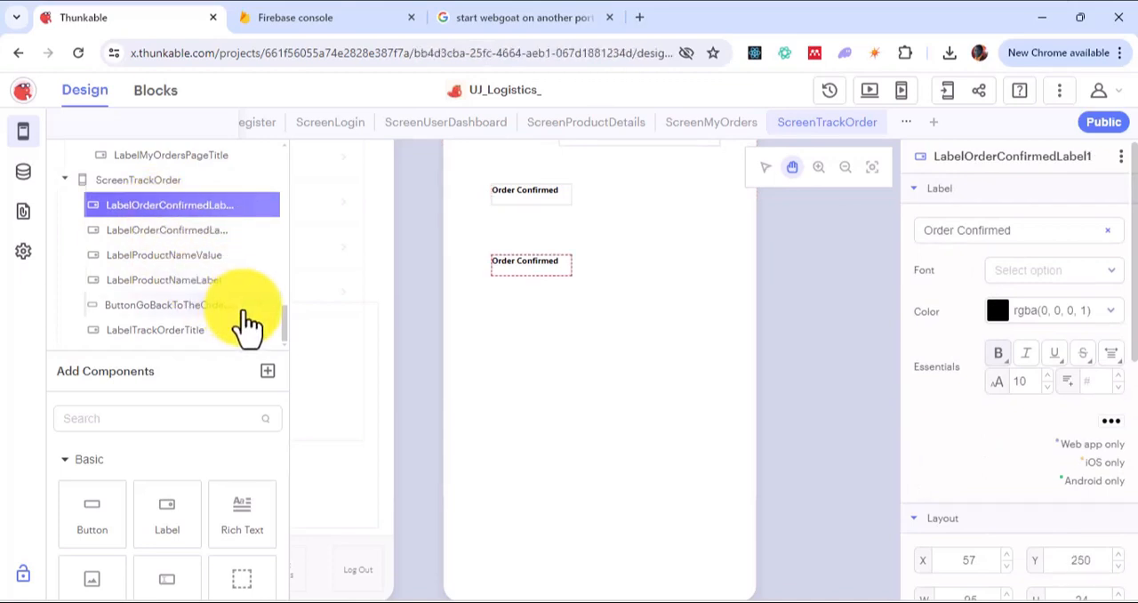
pyautogui.hotkey('ctrl', 'v')
pyautogui.moveTo(518, 293); pyautogui.dragTo(508, 337)
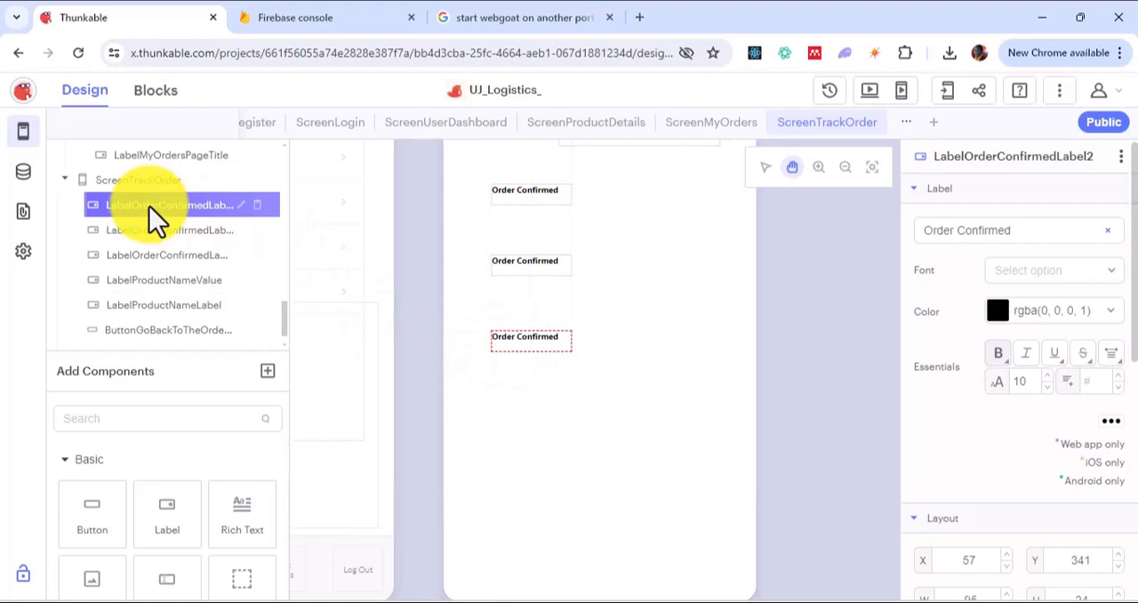
# Step: Add two more Order Confirmed label copies below the third, aligned at X 57 and placed at about Y 447 and Y 556
pyautogui.hotkey('ctrl', 'v')
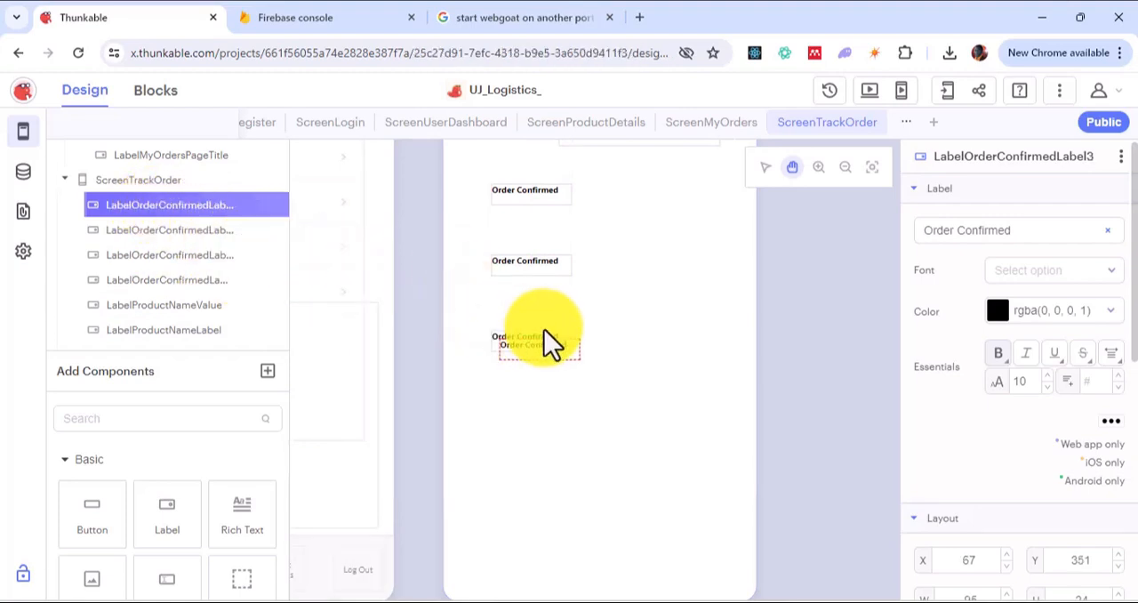
pyautogui.moveTo(544, 329); pyautogui.dragTo(522, 435)
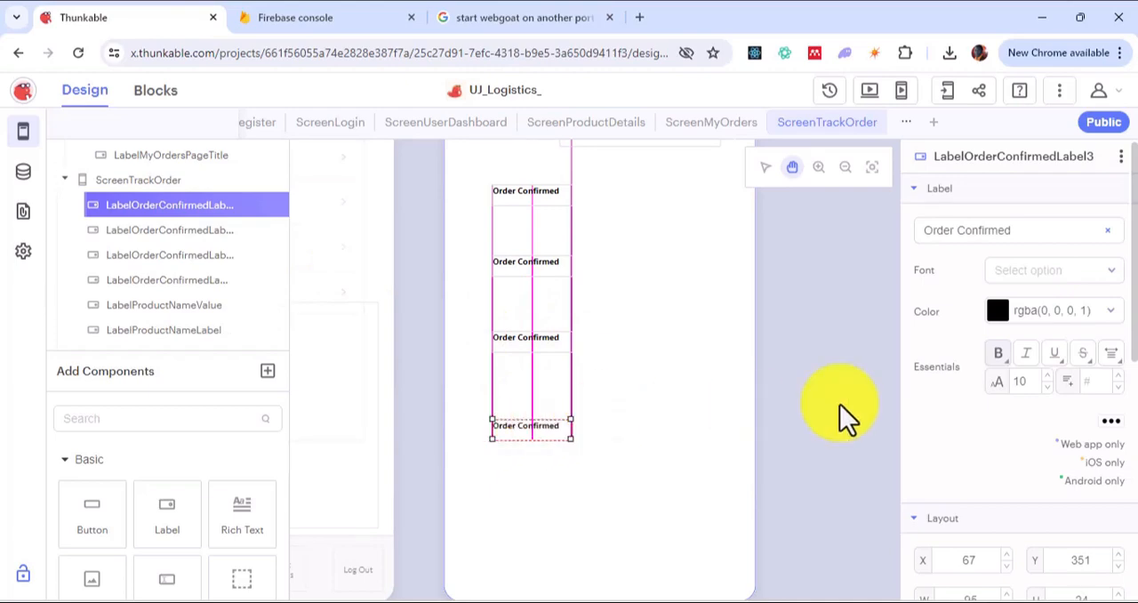
pyautogui.hotkey('alt', 'Tab')
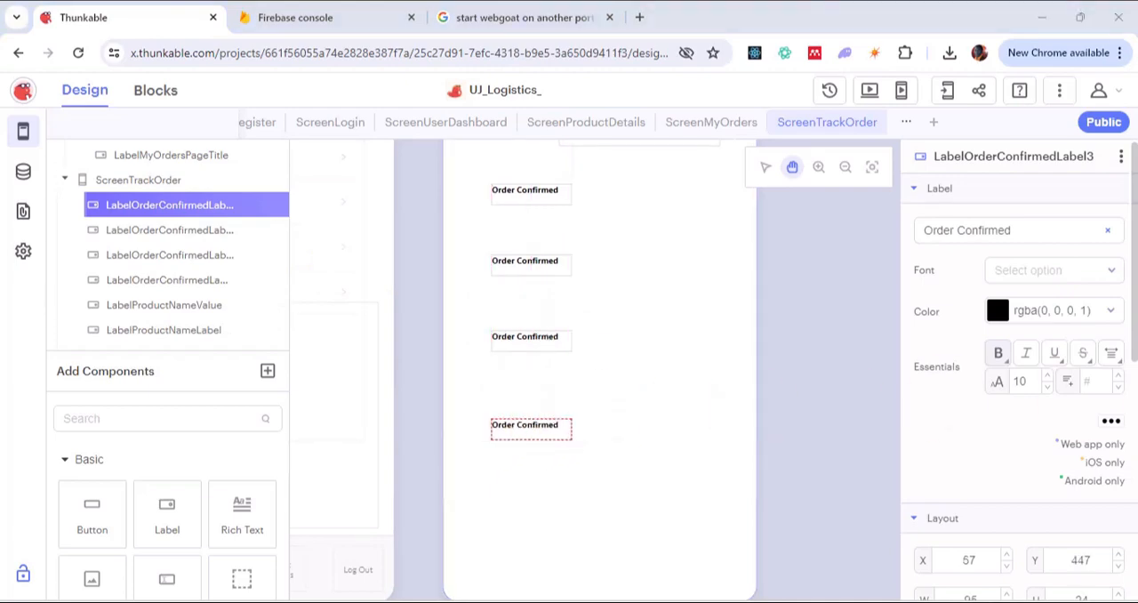
pyautogui.click(518, 437)
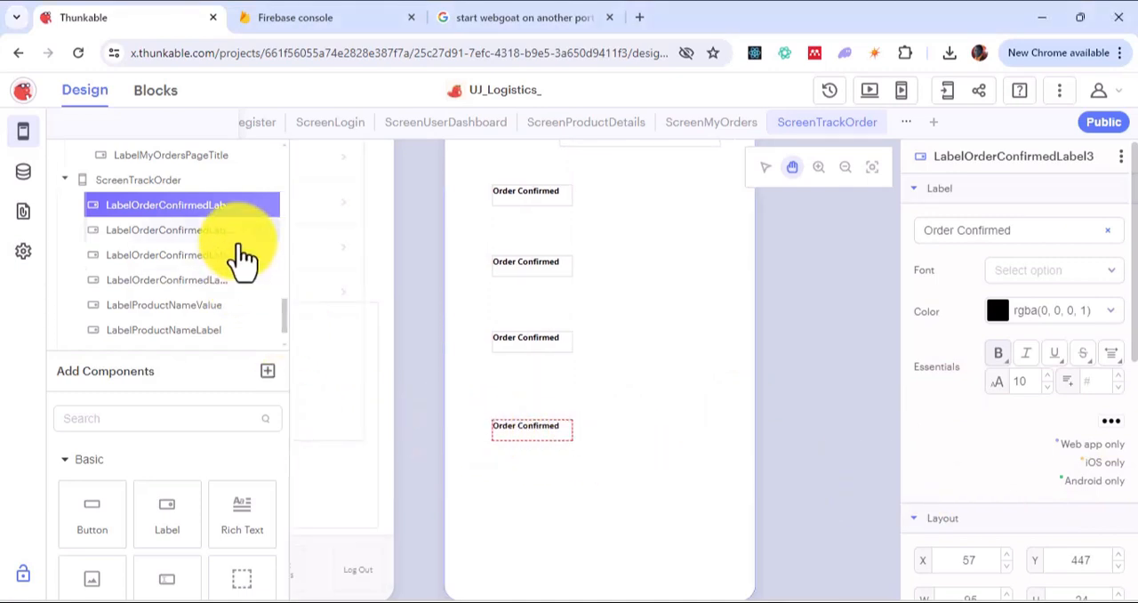
pyautogui.hotkey('ctrl', 'v')
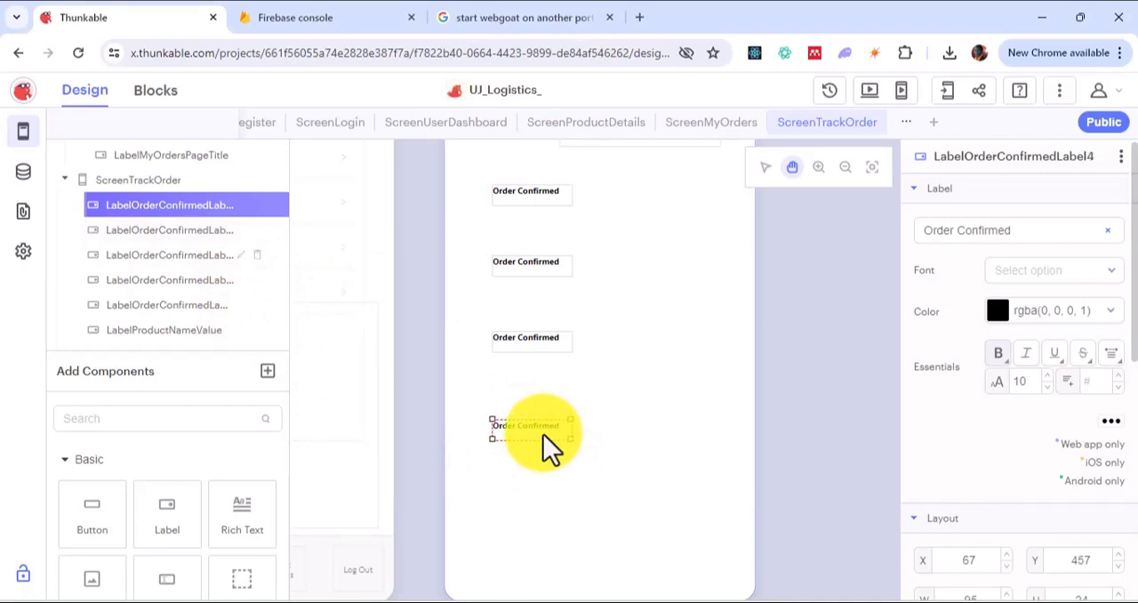
pyautogui.moveTo(542, 434); pyautogui.dragTo(531, 514)
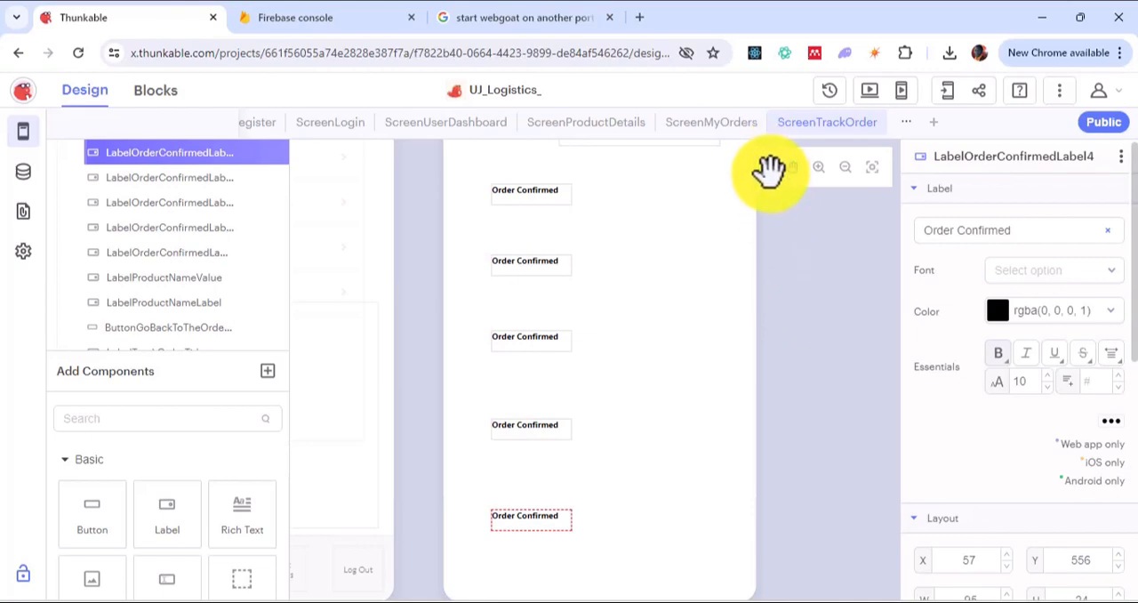
# Step: Rename the second Order Confirmed label in the column LabelManufacturerRecievedOrderLabel
pyautogui.click(512, 195)
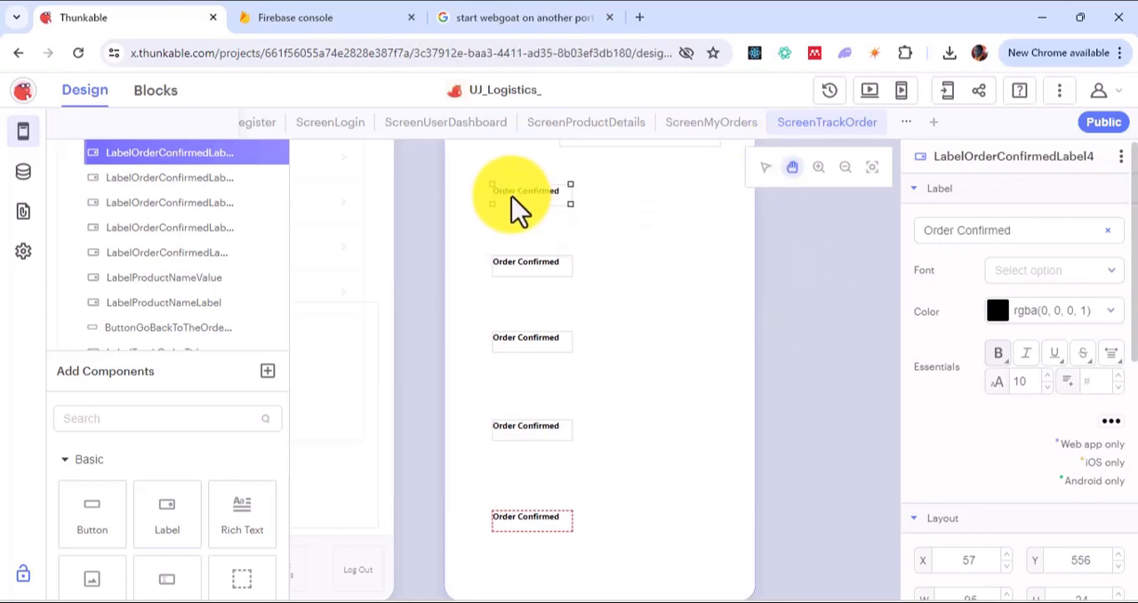
pyautogui.click(512, 195)
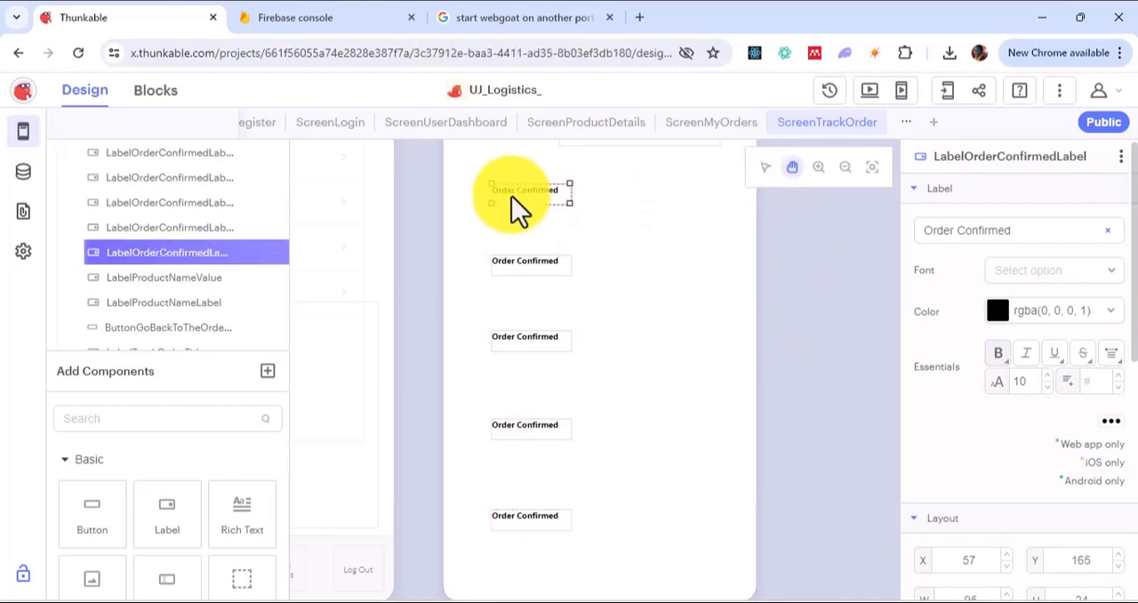
pyautogui.click(505, 276)
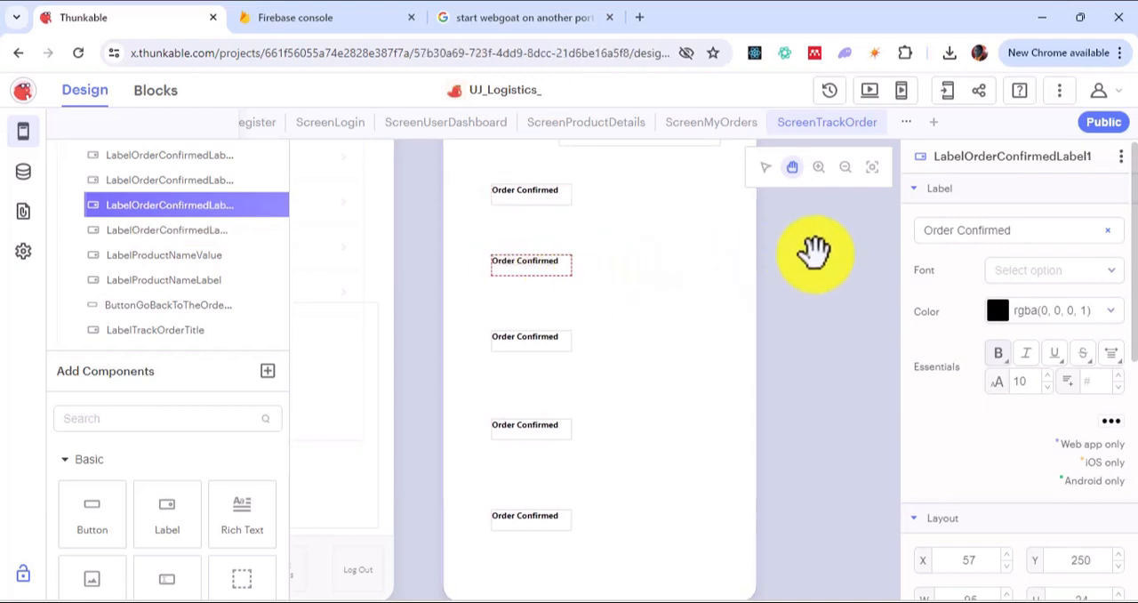
pyautogui.click(1019, 160)
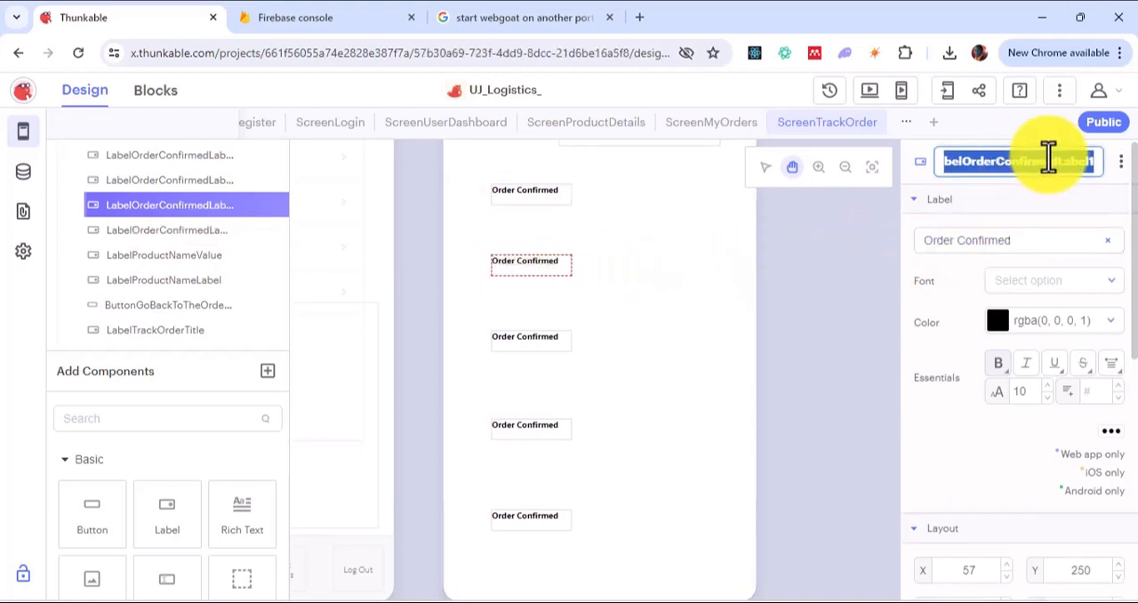
pyautogui.click(1050, 157)
pyautogui.hotkey('shift', 'Left')
pyautogui.hotkey('shift', 'Left')
pyautogui.hotkey('shift', 'Left')
pyautogui.hotkey('shift', 'Left')
pyautogui.hotkey('shift', 'Left')
pyautogui.hotkey('shift', 'Left')
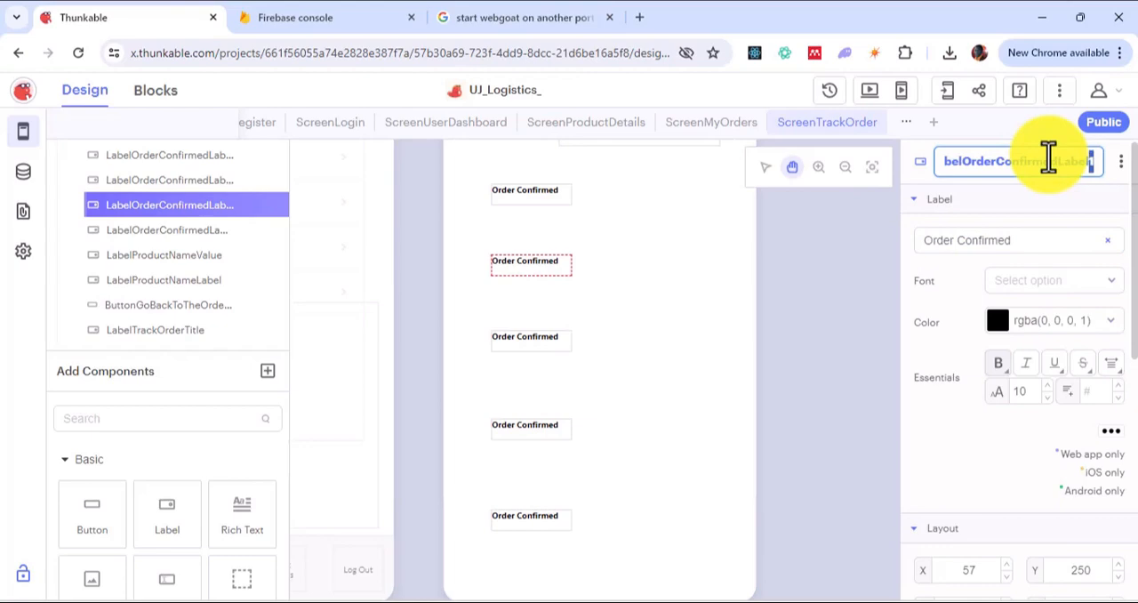
pyautogui.hotkey('shift', 'Left')
pyautogui.hotkey('shift', 'Left')
pyautogui.hotkey('shift', 'Left')
pyautogui.hotkey('shift', 'Left')
pyautogui.hotkey('shift', 'Left')
pyautogui.hotkey('shift', 'Left')
pyautogui.hotkey('shift', 'Left')
pyautogui.hotkey('shift', 'Left')
pyautogui.hotkey('shift', 'Left')
pyautogui.hotkey('shift', 'Left')
pyautogui.hotkey('shift', 'Left')
pyautogui.hotkey('shift', 'Left')
pyautogui.hotkey('shift', 'Left')
pyautogui.hotkey('shift', 'Left')
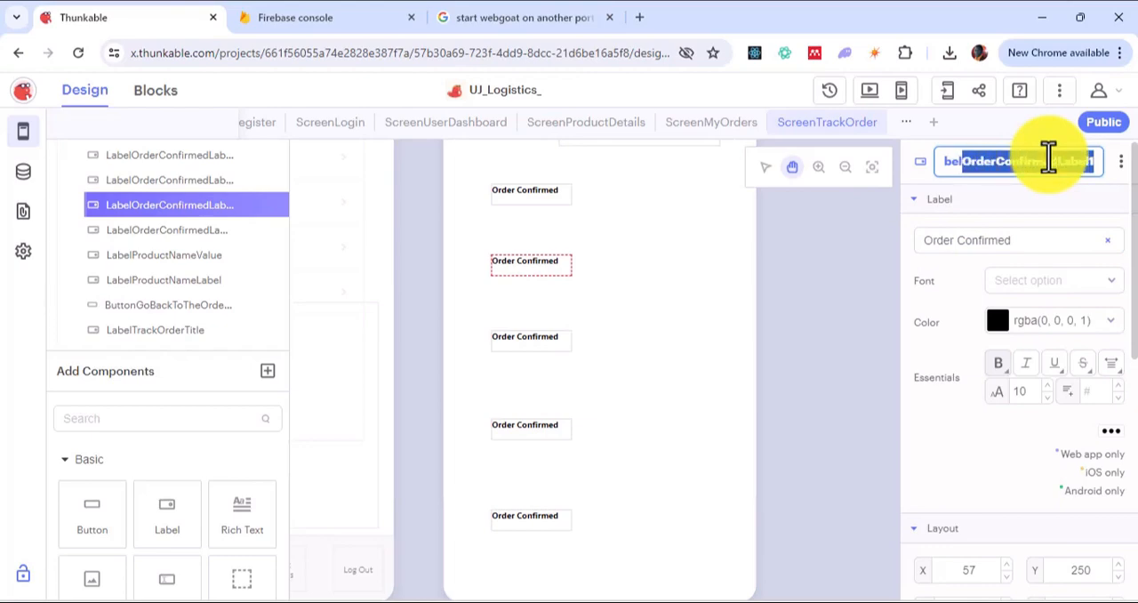
pyautogui.write('Man')
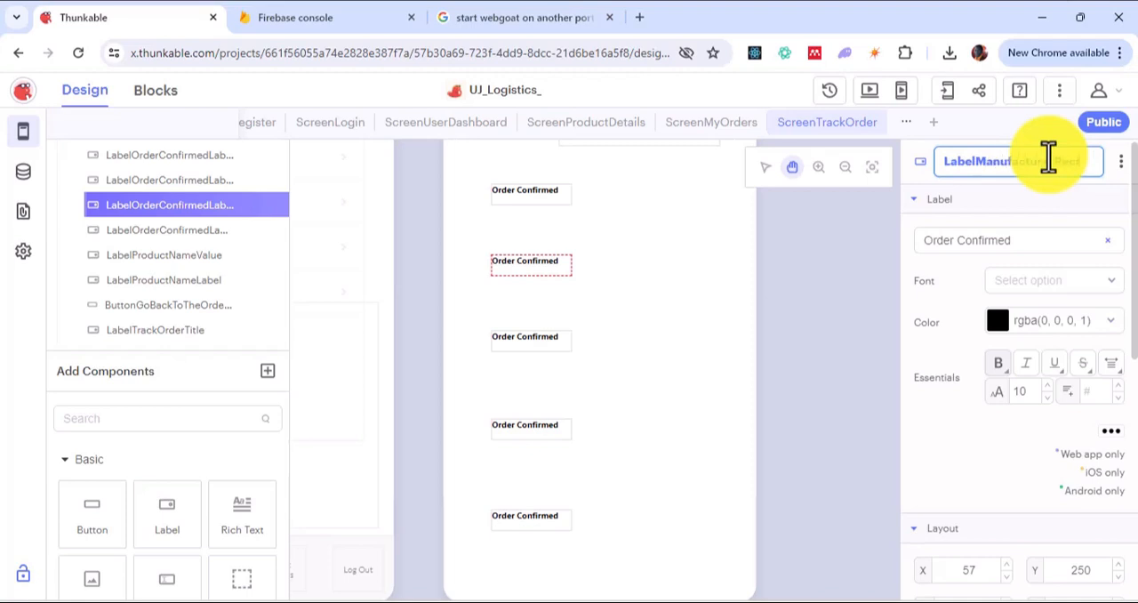
pyautogui.write('ufacturerReceived')
pyautogui.write('OrderLa')
pyautogui.write('bel')
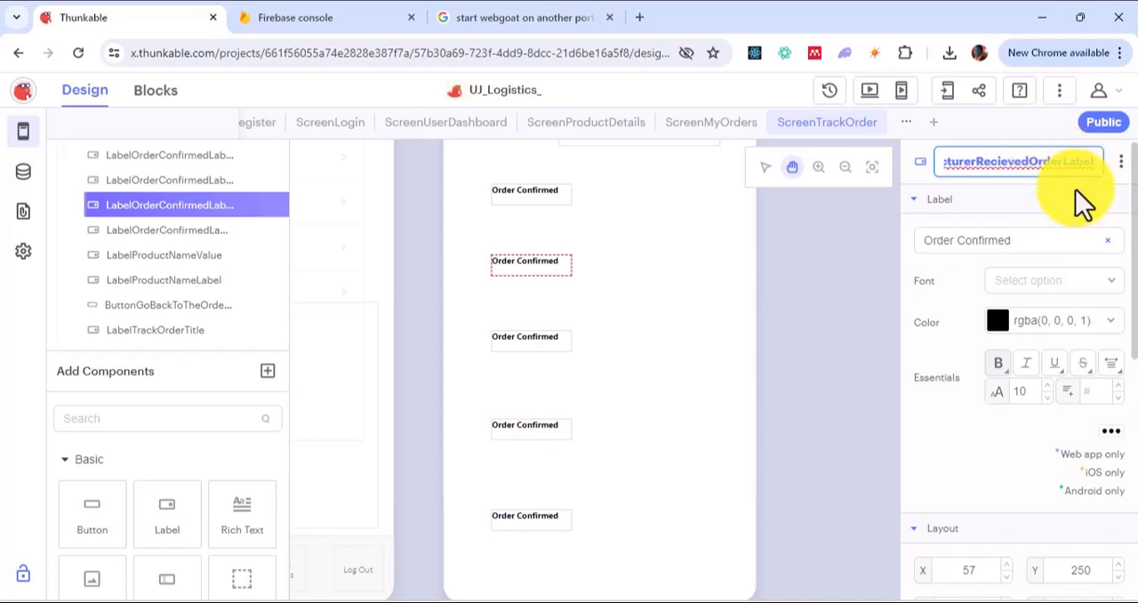
# Step: Set the displayed text of the second status label to "Manufacturer Received Order"
pyautogui.click(1027, 243)
pyautogui.click(1028, 247)
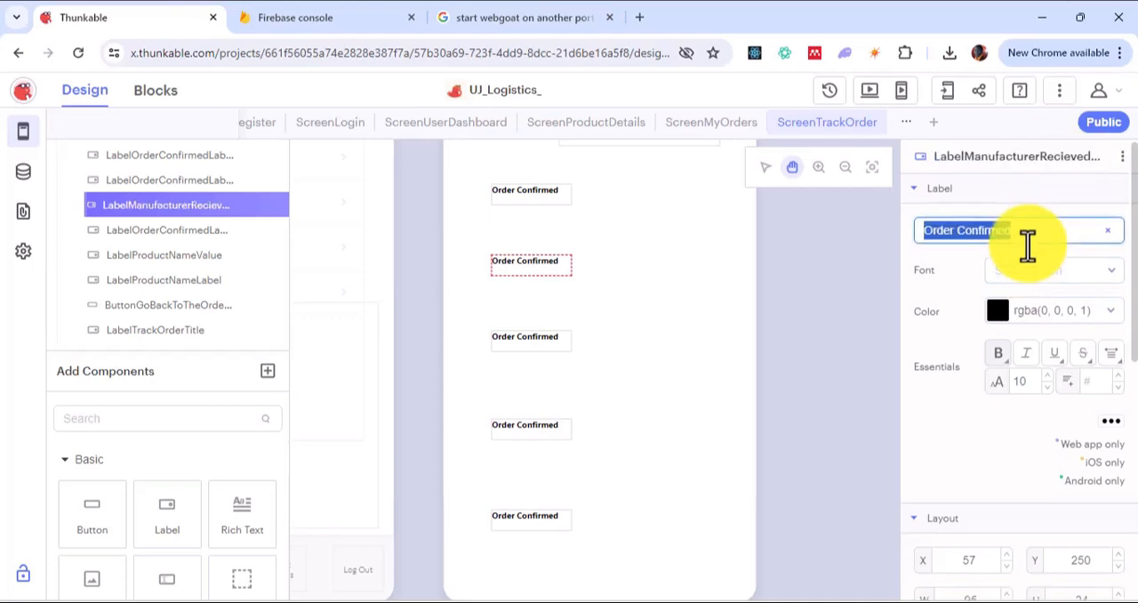
pyautogui.press('BackSpace')
pyautogui.write('Manufact')
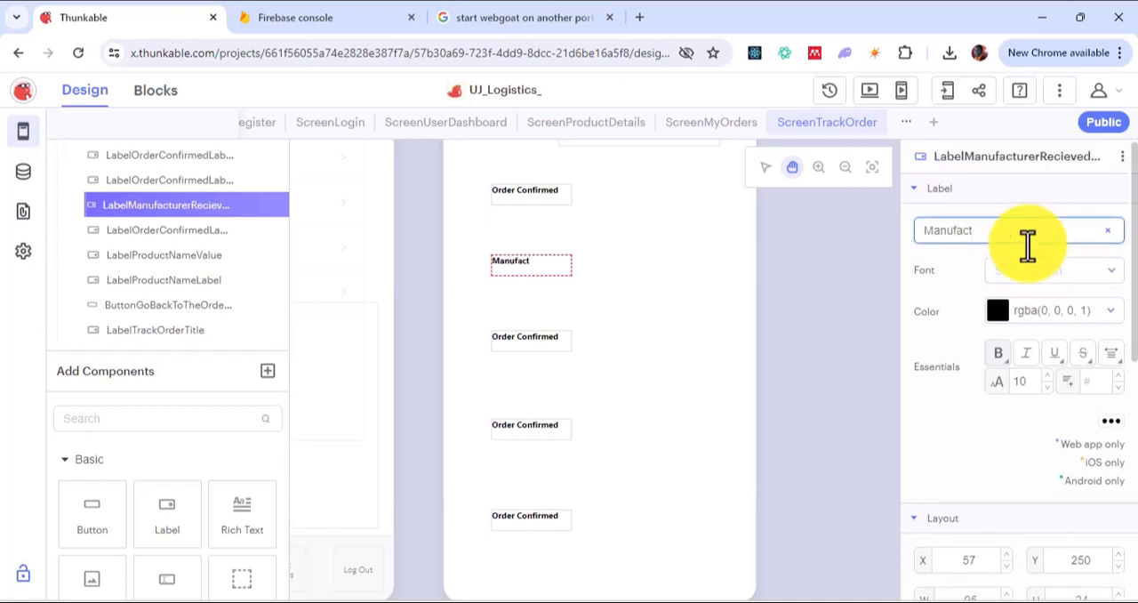
pyautogui.write('urer')
pyautogui.press('BackSpace')
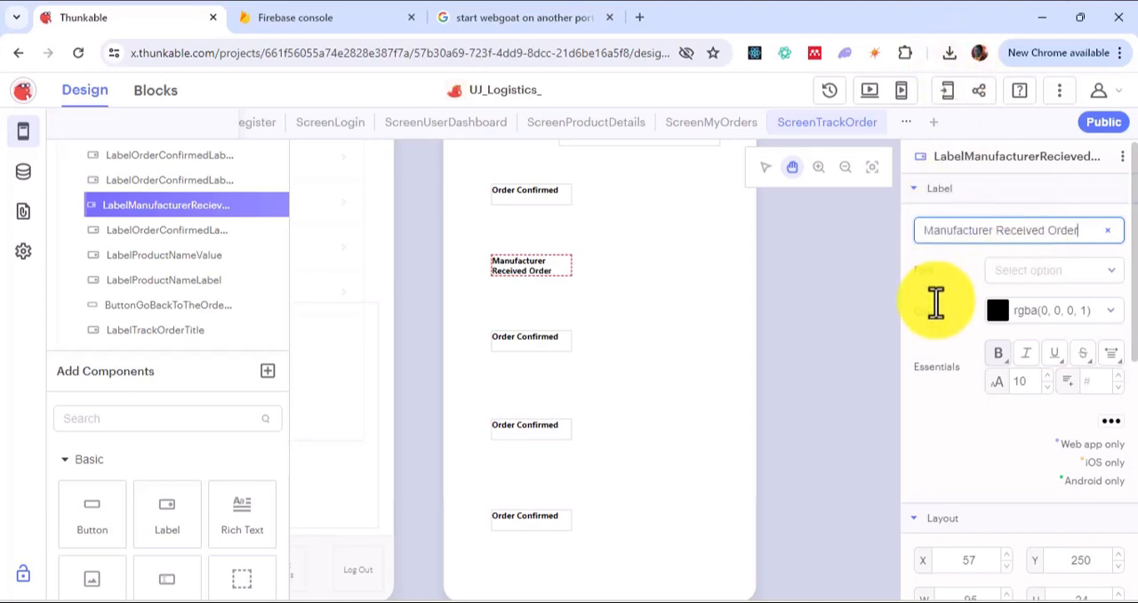
# Step: Rename the third status label in the column LabelProductShippedLabel
pyautogui.click(549, 348)
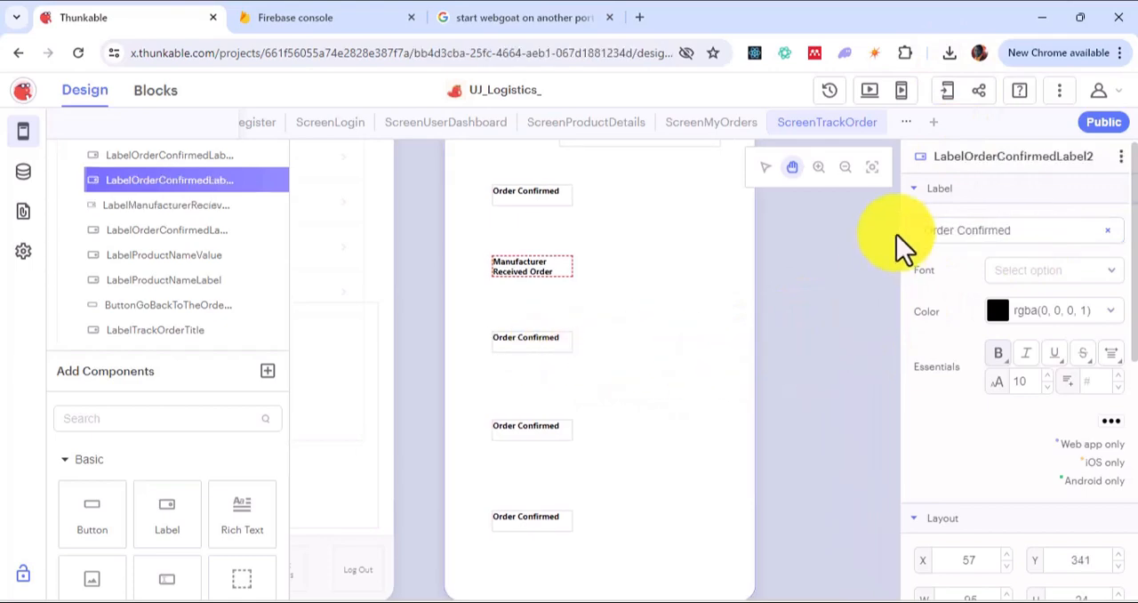
pyautogui.doubleClick(965, 155)
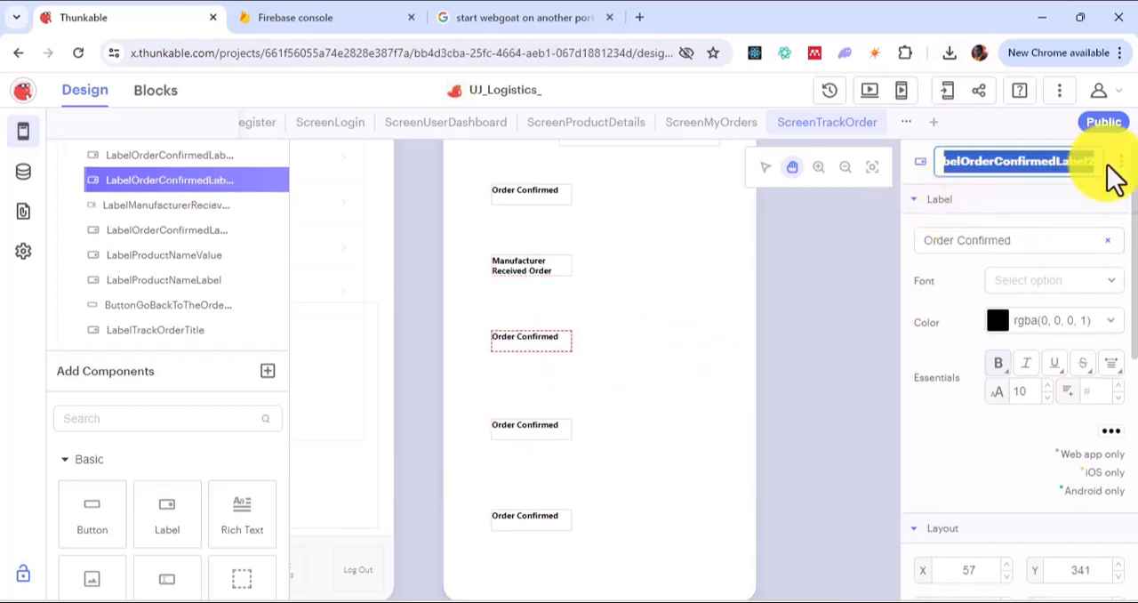
pyautogui.press('End')
pyautogui.hotkey('shift', 'Left')
pyautogui.hotkey('shift', 'Left')
pyautogui.hotkey('shift', 'Left')
pyautogui.hotkey('shift', 'Left')
pyautogui.hotkey('shift', 'Left')
pyautogui.hotkey('shift', 'Left')
pyautogui.hotkey('shift', 'Left')
pyautogui.hotkey('shift', 'Left')
pyautogui.hotkey('shift', 'Left')
pyautogui.hotkey('shift', 'Left')
pyautogui.hotkey('shift', 'Left')
pyautogui.hotkey('shift', 'Left')
pyautogui.hotkey('shift', 'Left')
pyautogui.hotkey('shift', 'Left')
pyautogui.hotkey('shift', 'Left')
pyautogui.hotkey('shift', 'Left')
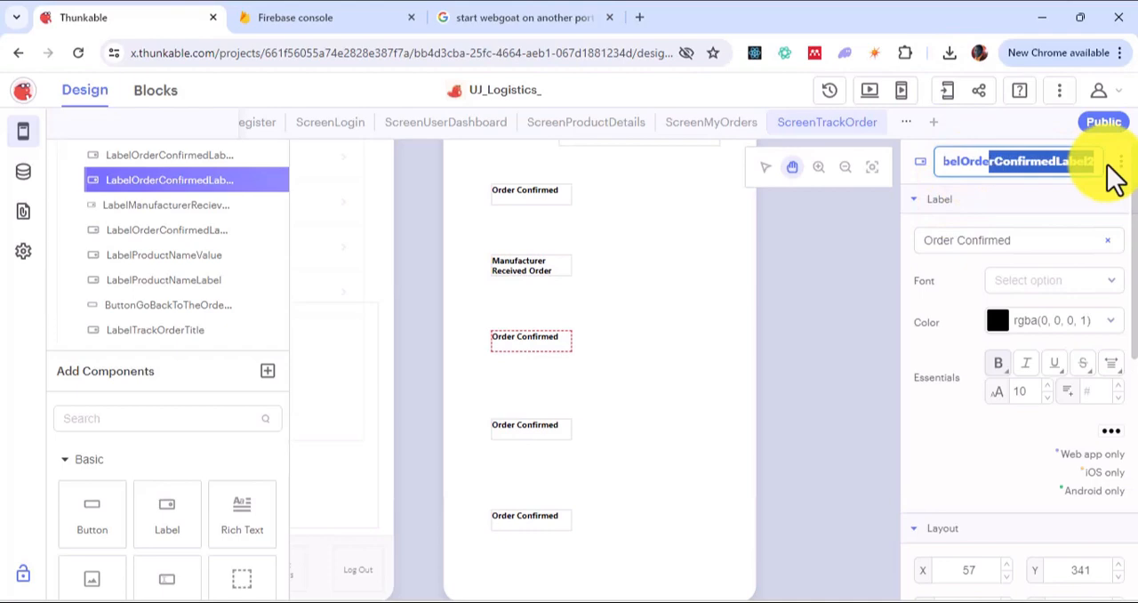
pyautogui.hotkey('shift', 'Left')
pyautogui.hotkey('shift', 'Left')
pyautogui.hotkey('shift', 'Left')
pyautogui.hotkey('shift', 'Left')
pyautogui.write('Pr')
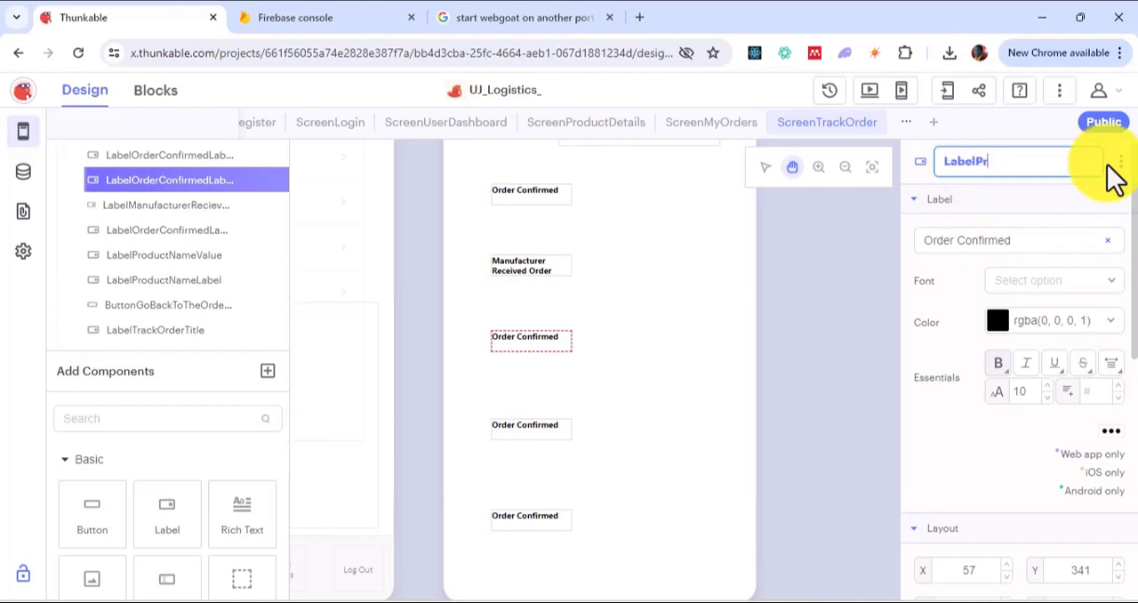
pyautogui.write('oductShippedLabe')
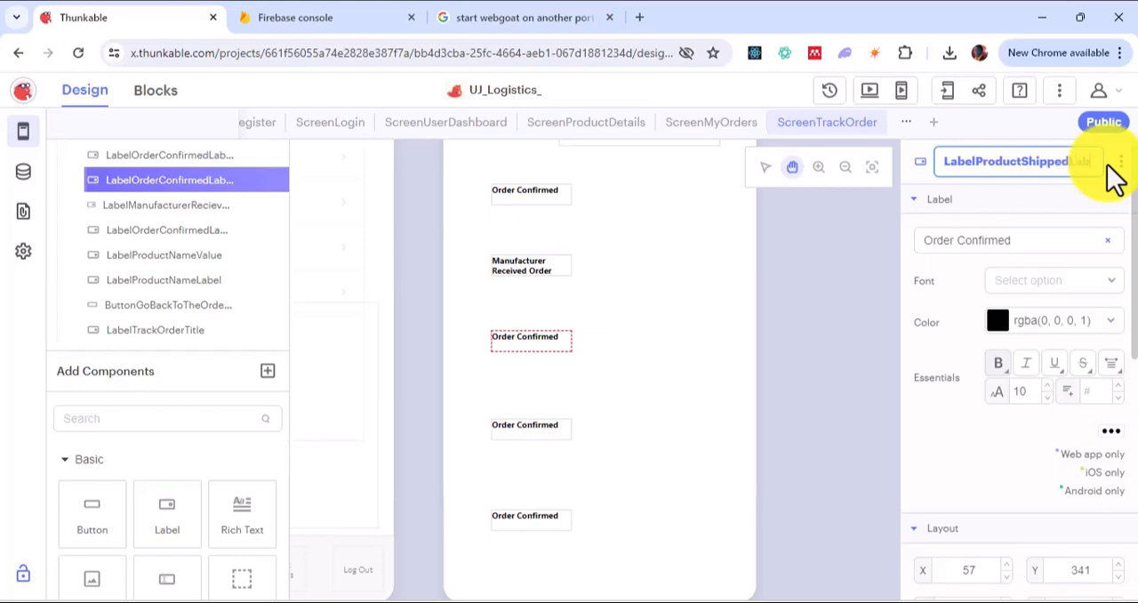
pyautogui.write('l')
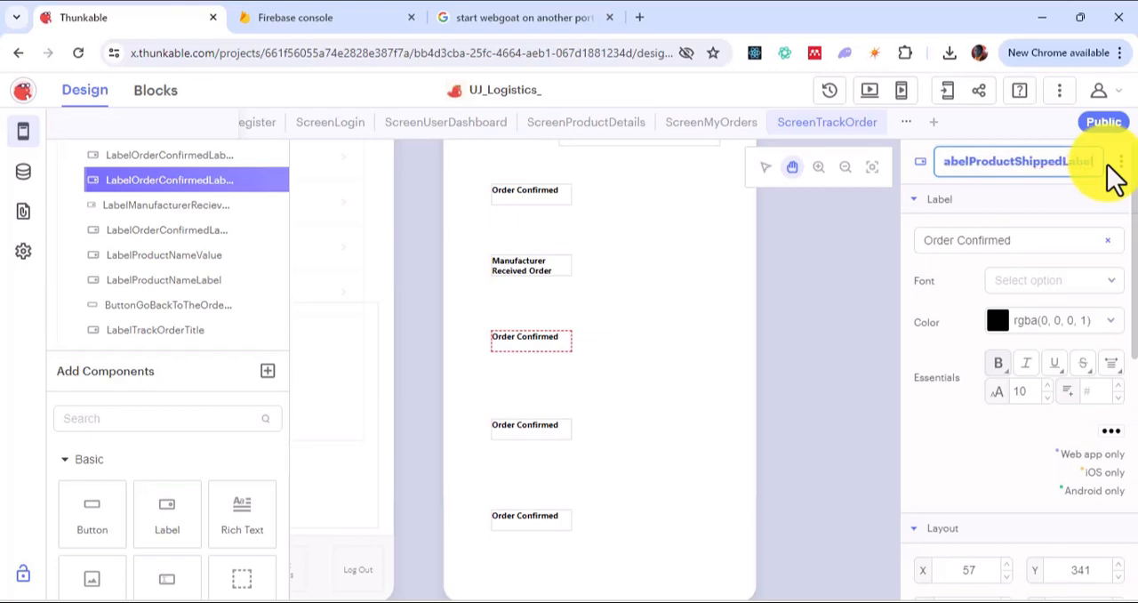
# Step: Set the displayed text of the third status label to "Product Shipped"
pyautogui.click(1016, 242)
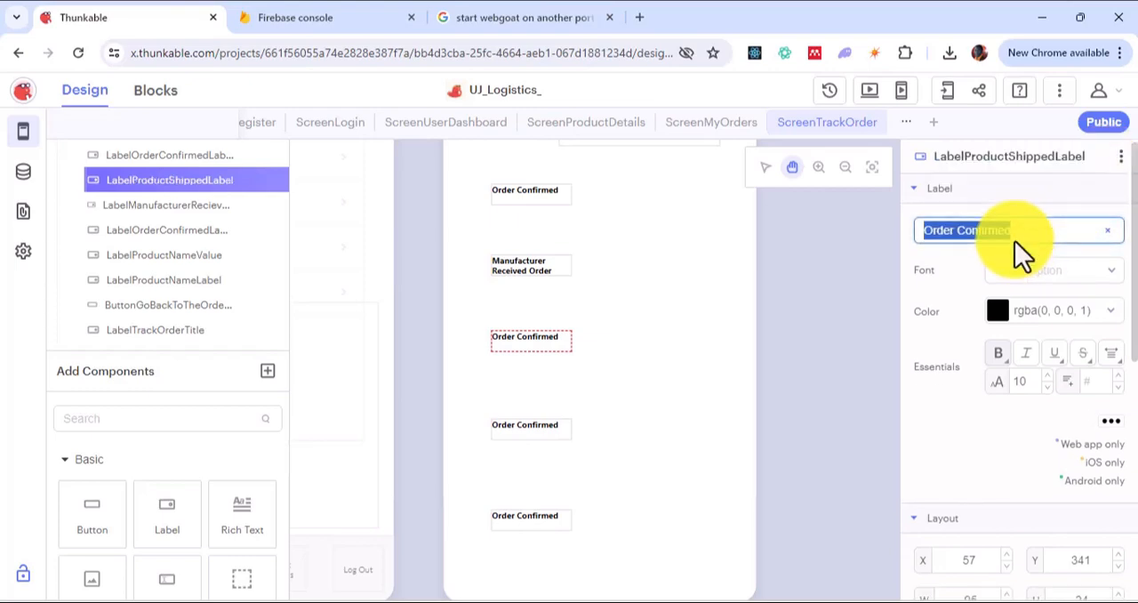
pyautogui.write('Product S')
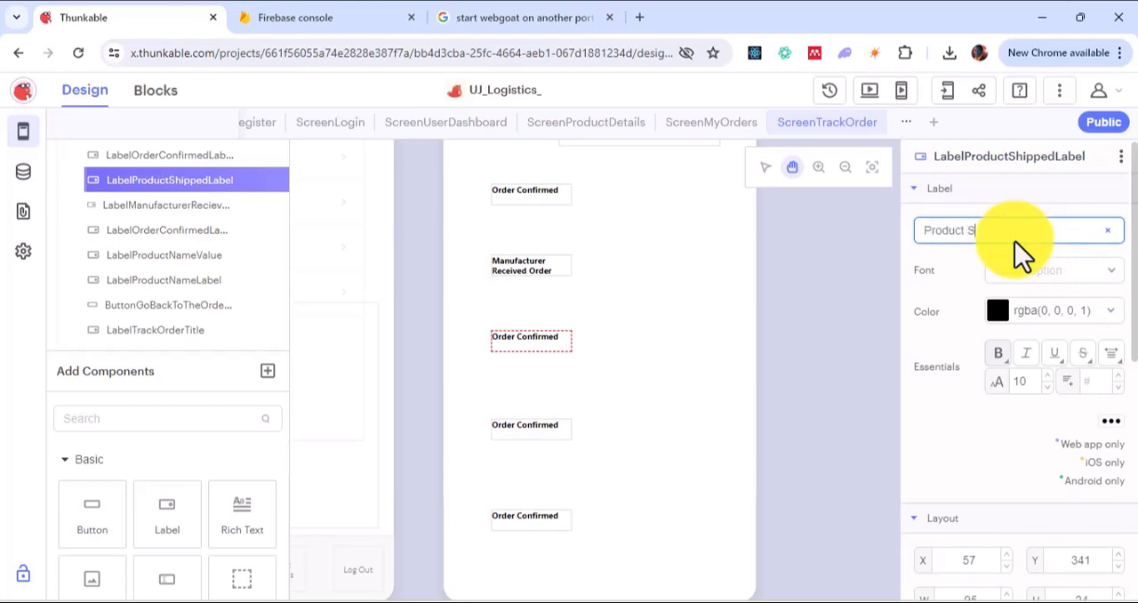
pyautogui.write('hipped')
# Step: Rename the fourth status label in the column, the one below Product Shipped, LabelOutForDelivery
pyautogui.click(522, 337)
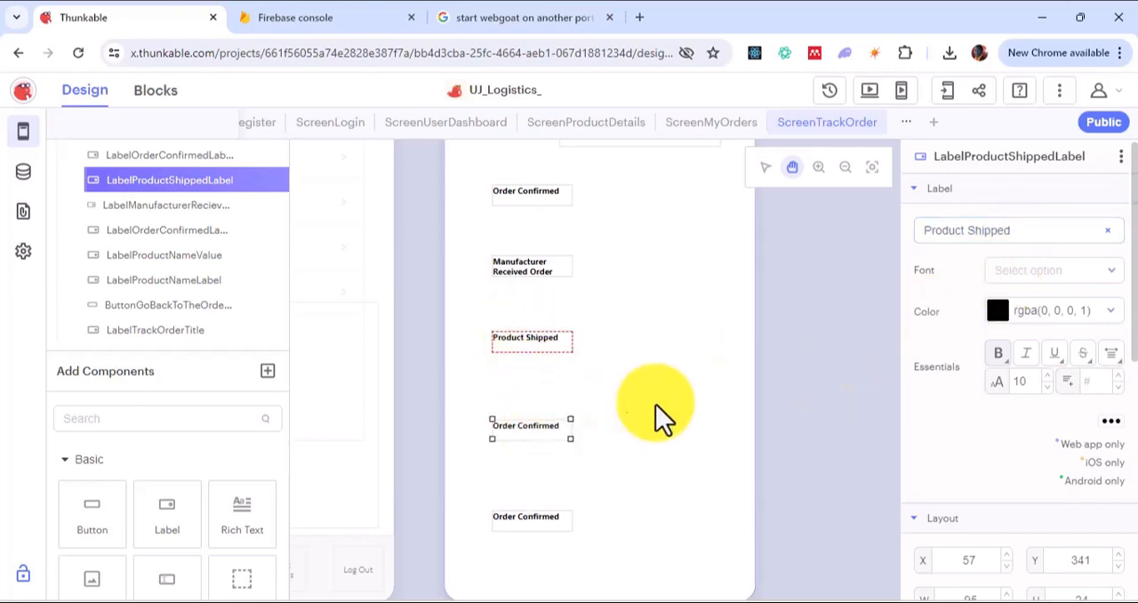
pyautogui.click(1024, 230)
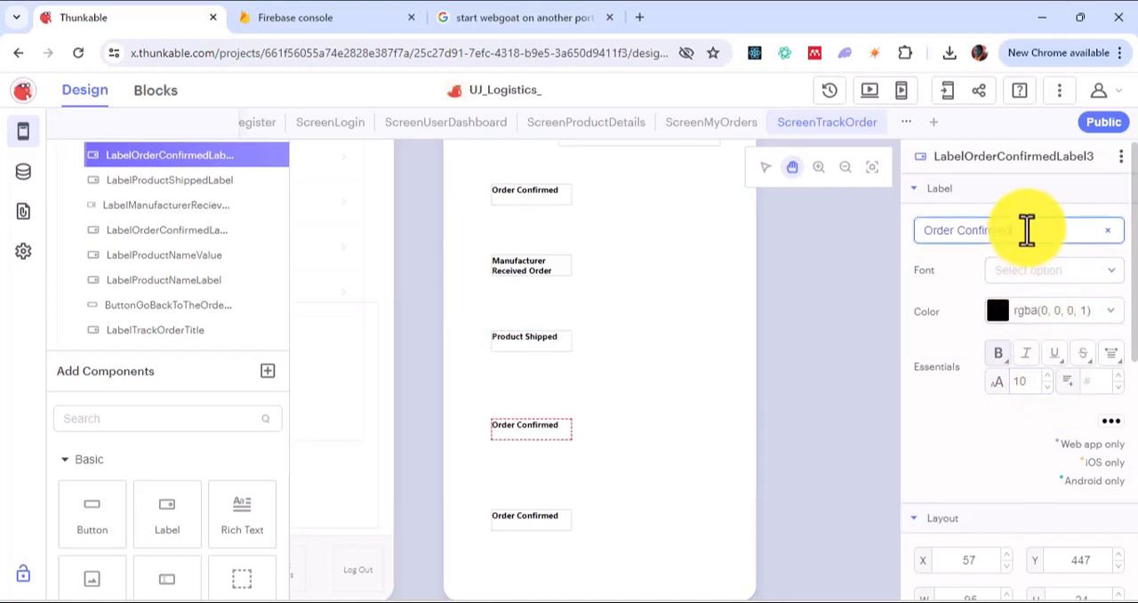
pyautogui.hotkey('ctrl', 'a')
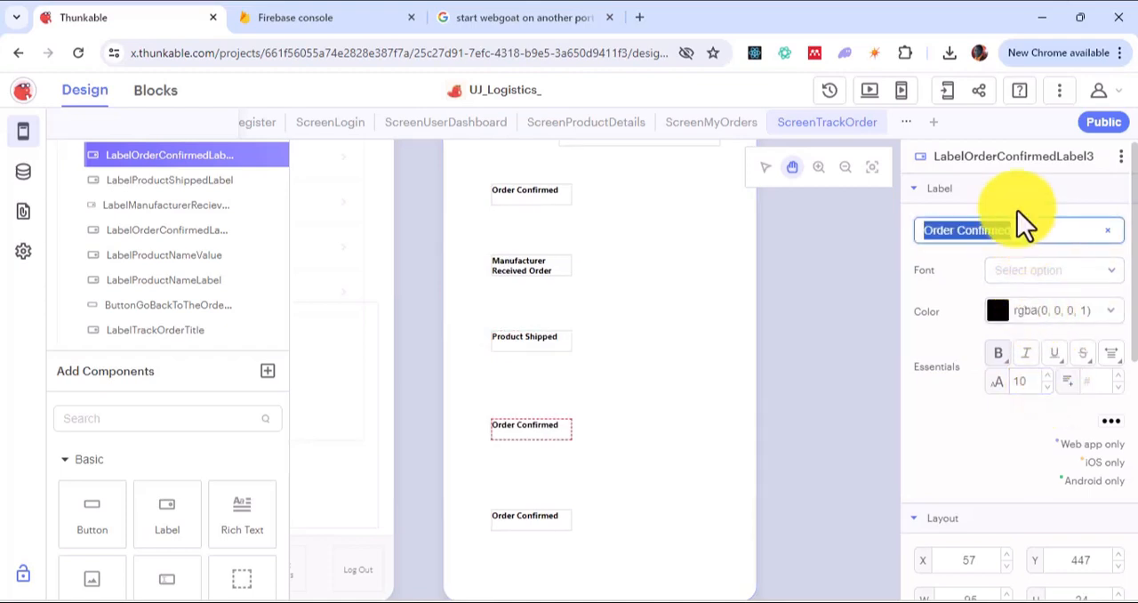
pyautogui.click(1019, 168)
pyautogui.click(1079, 151)
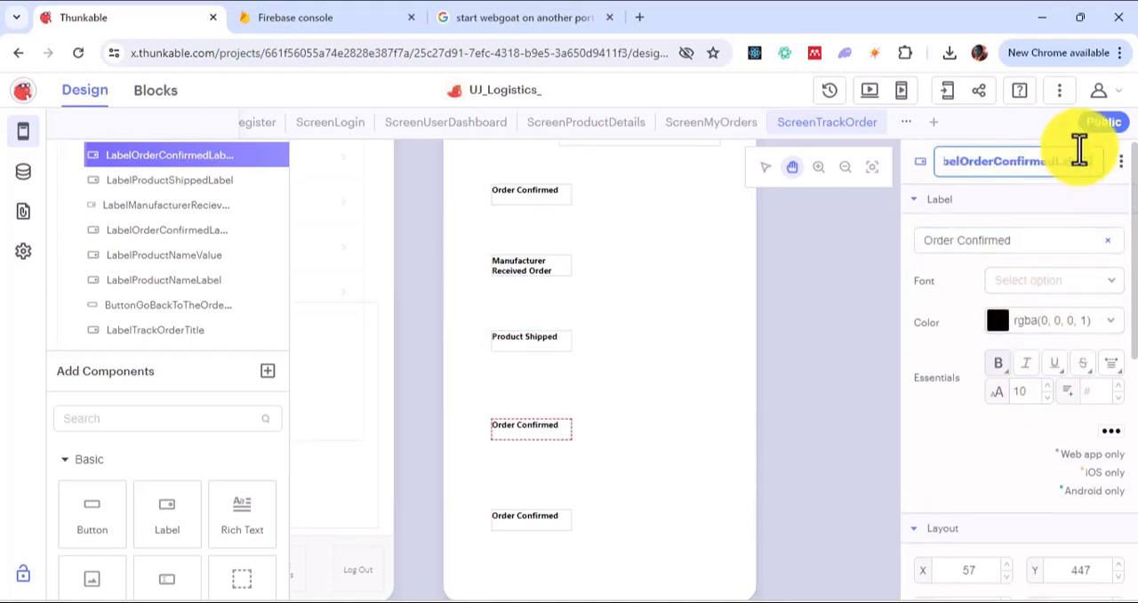
pyautogui.hotkey('shift', 'Left')
pyautogui.hotkey('shift', 'Left')
pyautogui.hotkey('shift', 'Left')
pyautogui.hotkey('shift', 'Left')
pyautogui.hotkey('shift', 'Left')
pyautogui.hotkey('shift', 'Left')
pyautogui.hotkey('shift', 'Left')
pyautogui.hotkey('shift', 'Left')
pyautogui.hotkey('shift', 'Left')
pyautogui.hotkey('shift', 'Left')
pyautogui.hotkey('shift', 'Left')
pyautogui.hotkey('shift', 'Left')
pyautogui.hotkey('shift', 'Left')
pyautogui.hotkey('shift', 'Left')
pyautogui.hotkey('shift', 'Left')
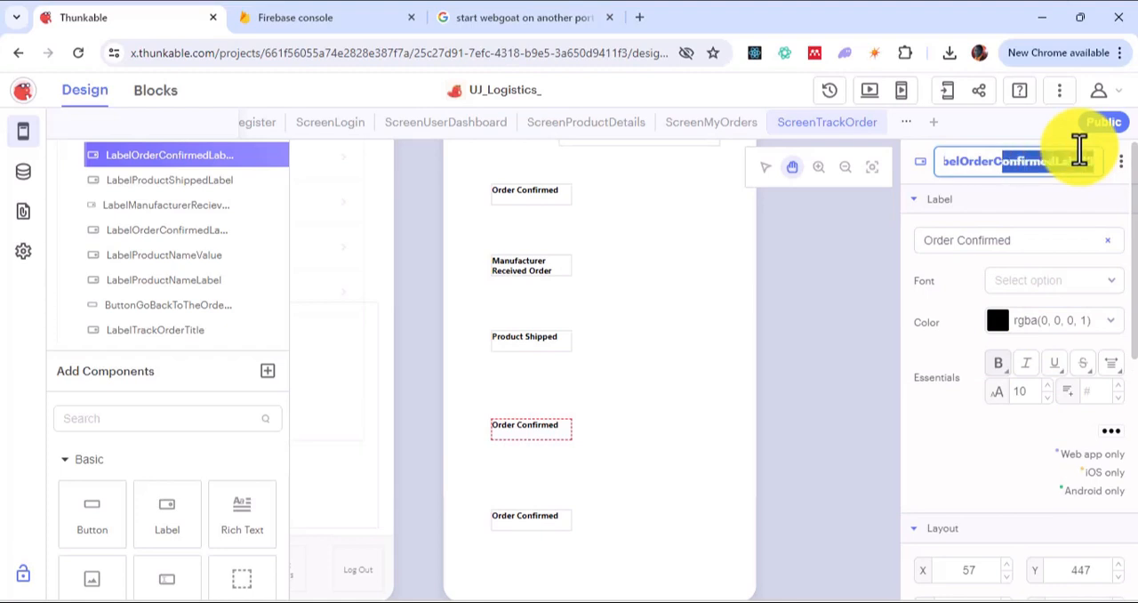
pyautogui.hotkey('shift', 'Left')
pyautogui.hotkey('shift', 'Left')
pyautogui.write('Out')
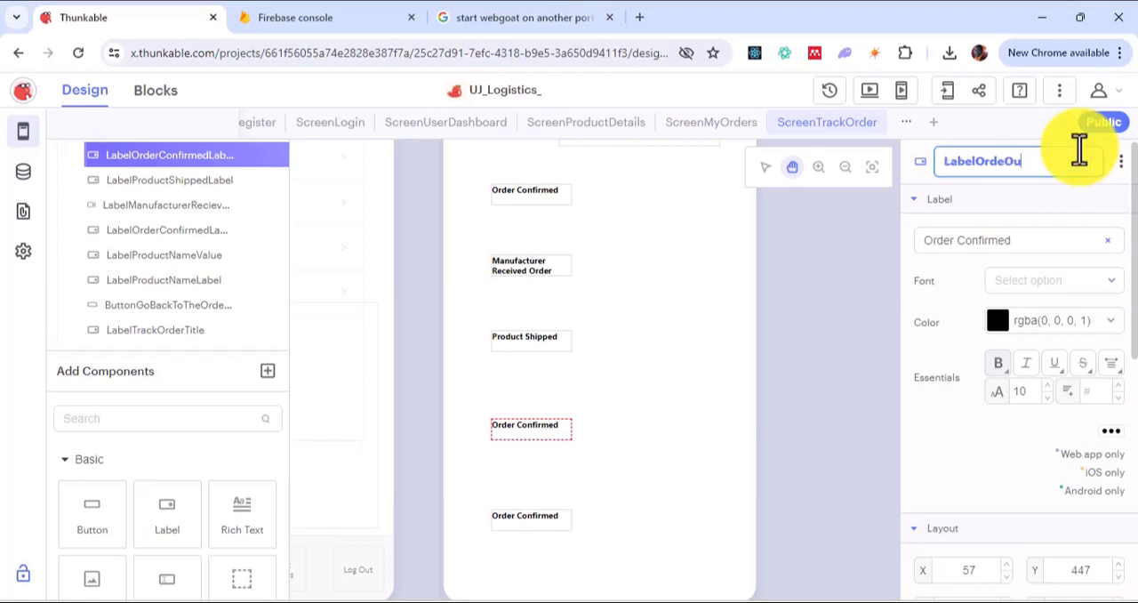
pyautogui.press('BackSpace')
pyautogui.press('BackSpace')
pyautogui.press('BackSpace')
pyautogui.press('BackSpace')
pyautogui.press('BackSpace')
pyautogui.press('BackSpace')
pyautogui.press('BackSpace')
pyautogui.write('OutForDelivery')
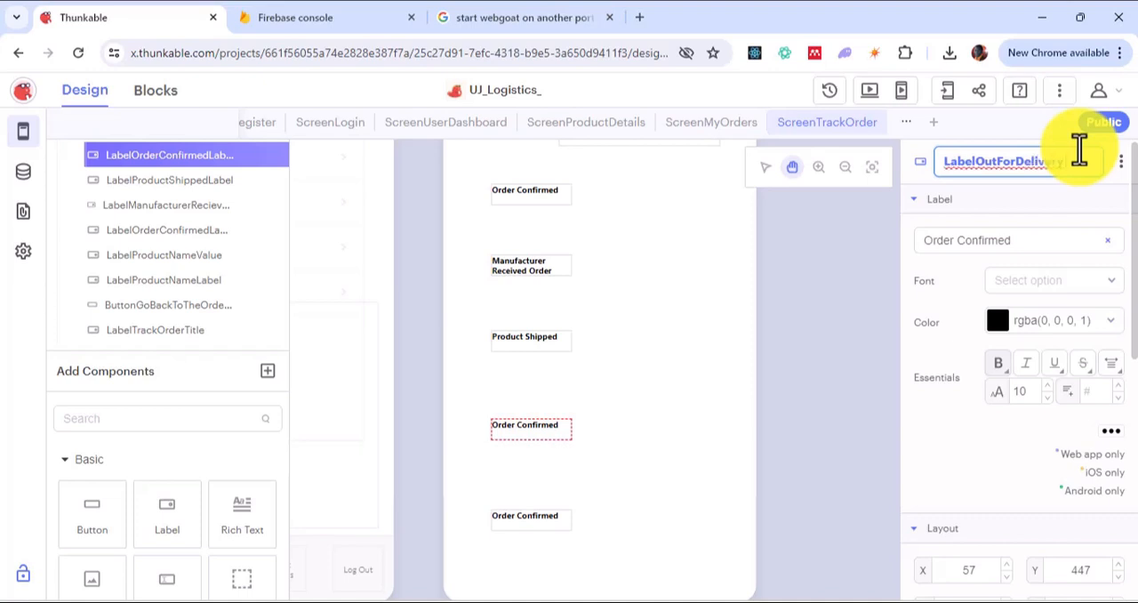
# Step: Set the displayed text of the fourth status label to "Out for Delivery"
pyautogui.tripleClick(1046, 237)
pyautogui.press('BackSpace')
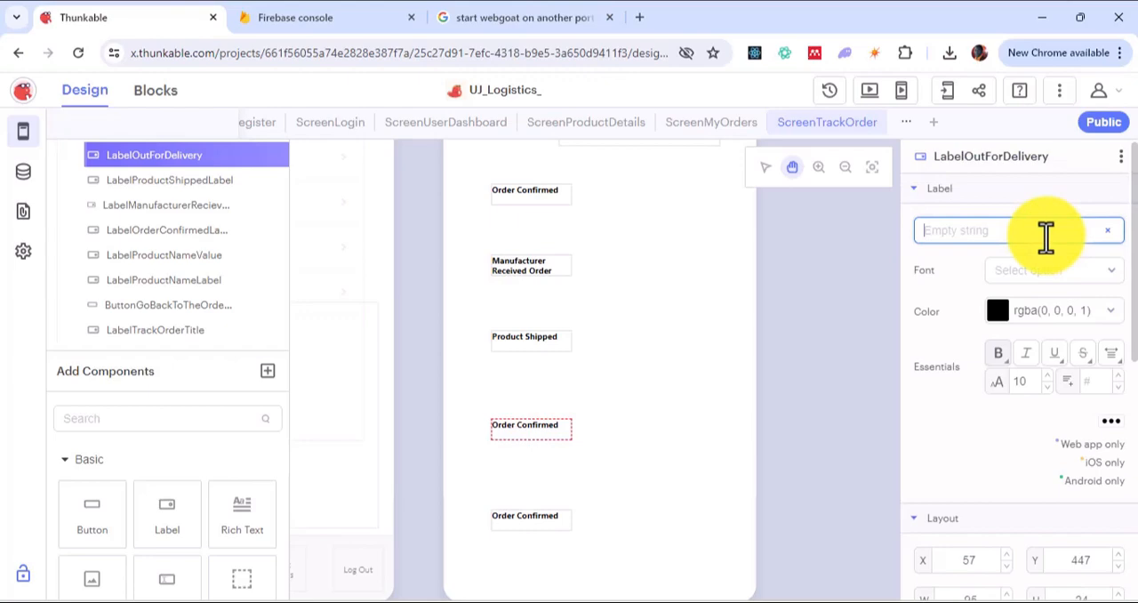
pyautogui.write('Out for')
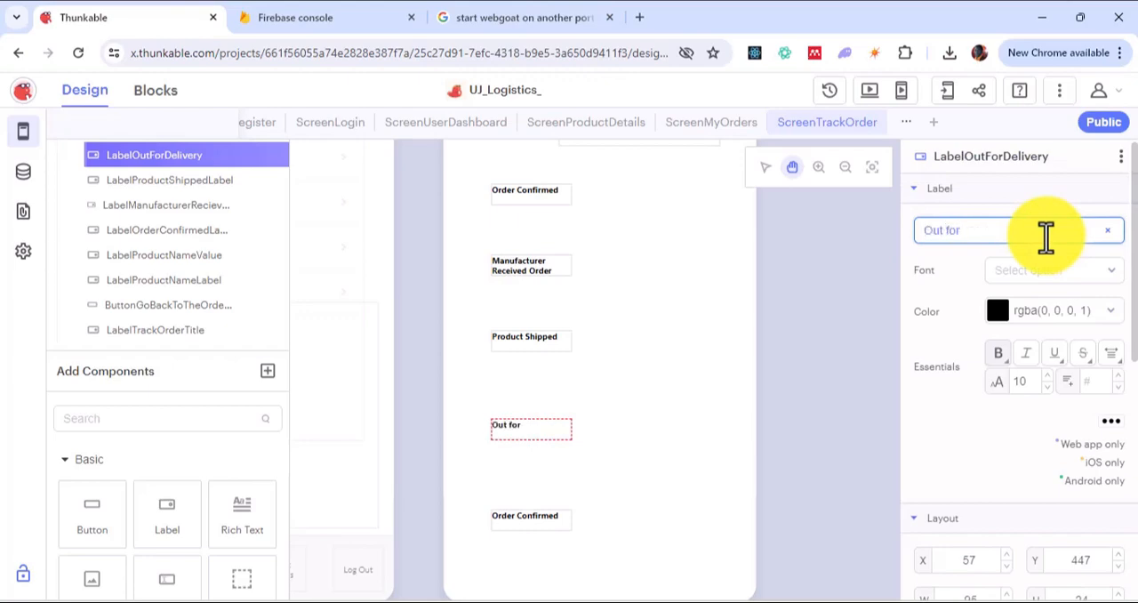
pyautogui.press('BackSpace')
pyautogui.press('BackSpace')
pyautogui.write('for Delivery')
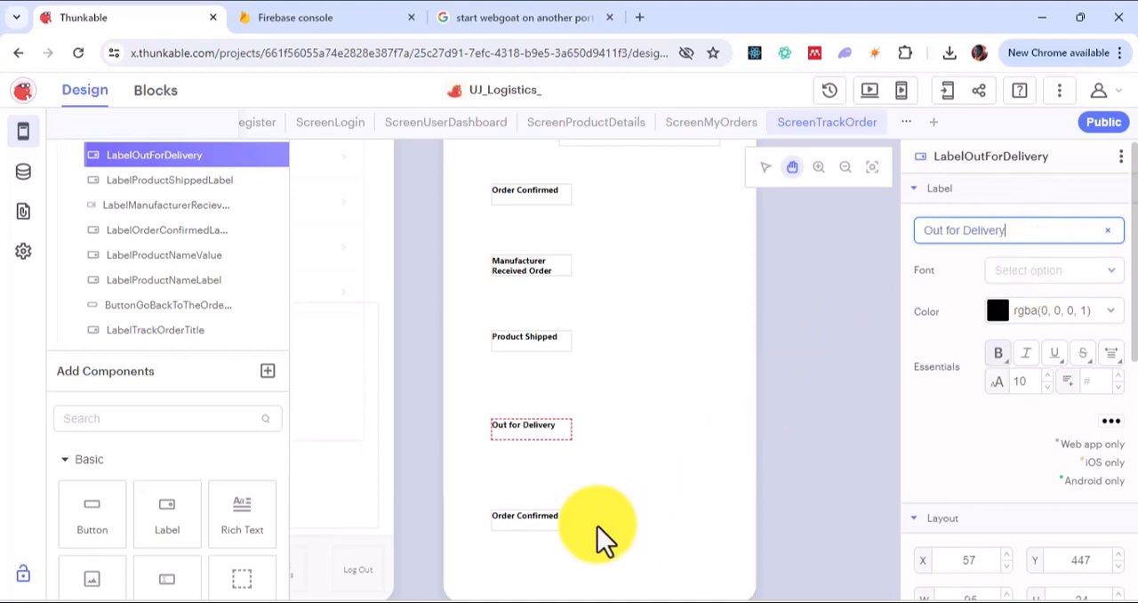
# Step: Rename the last Order Confirmed label at the end of the status column LabelDeliveredLabel
pyautogui.click(551, 518)
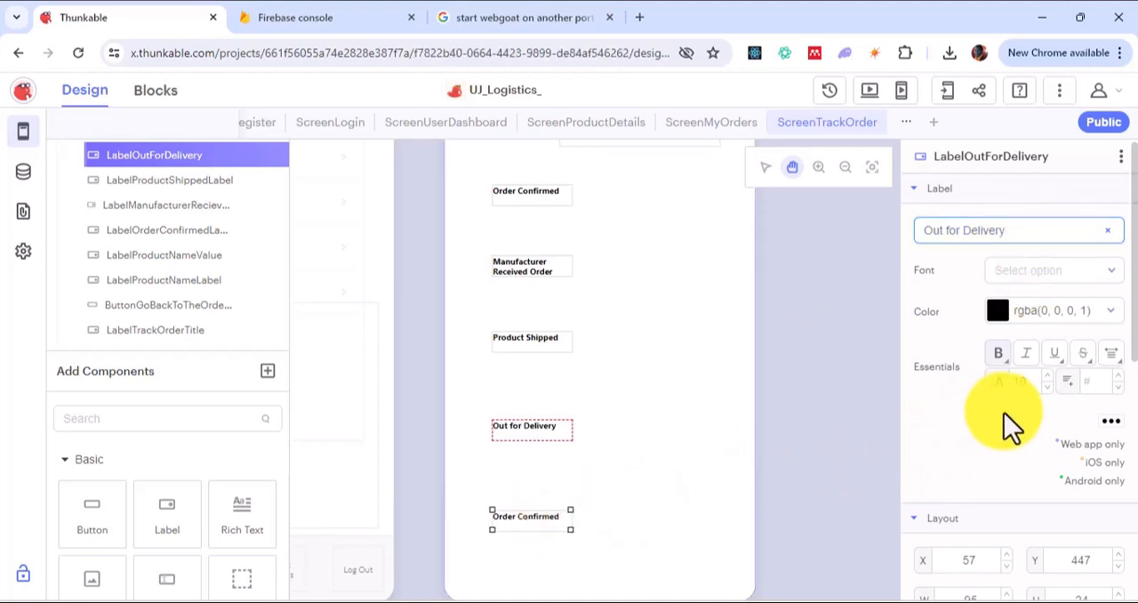
pyautogui.click(1024, 158)
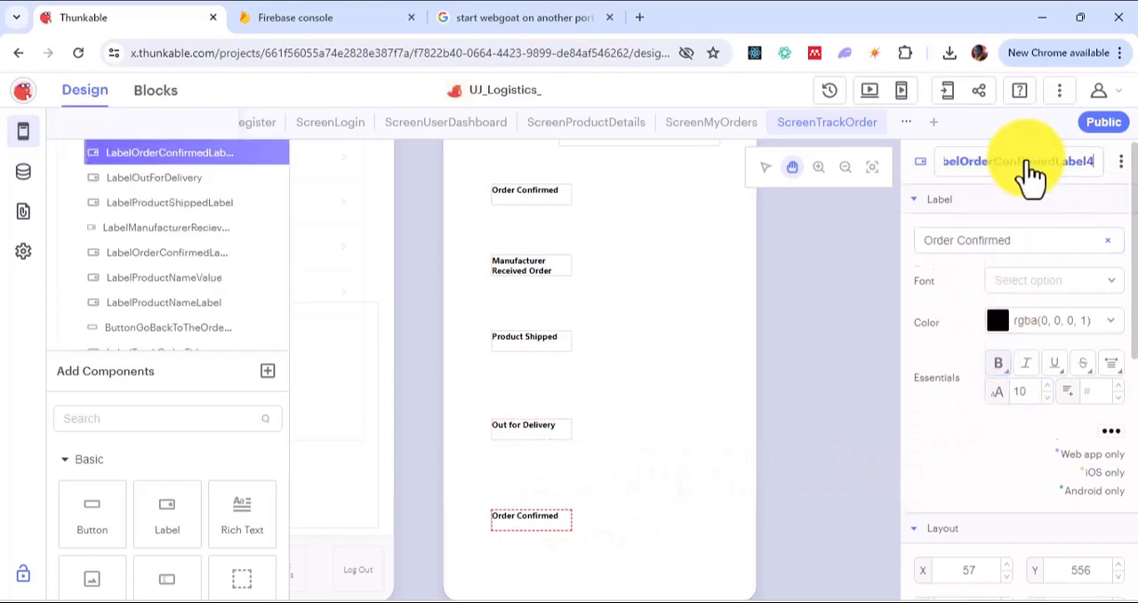
pyautogui.click(1105, 161)
pyautogui.hotkey('shift', 'Left')
pyautogui.hotkey('shift', 'Left')
pyautogui.hotkey('shift', 'Left')
pyautogui.hotkey('shift', 'Left')
pyautogui.hotkey('shift', 'Left')
pyautogui.hotkey('shift', 'Left')
pyautogui.hotkey('shift', 'Left')
pyautogui.hotkey('shift', 'Left')
pyautogui.hotkey('shift', 'Left')
pyautogui.hotkey('shift', 'Left')
pyautogui.hotkey('shift', 'Left')
pyautogui.hotkey('shift', 'Left')
pyautogui.hotkey('shift', 'Left')
pyautogui.hotkey('shift', 'Left')
pyautogui.hotkey('shift', 'Left')
pyautogui.hotkey('shift', 'Left')
pyautogui.hotkey('shift', 'Left')
pyautogui.hotkey('shift', 'Left')
pyautogui.hotkey('shift', 'Left')
pyautogui.hotkey('shift', 'Left')
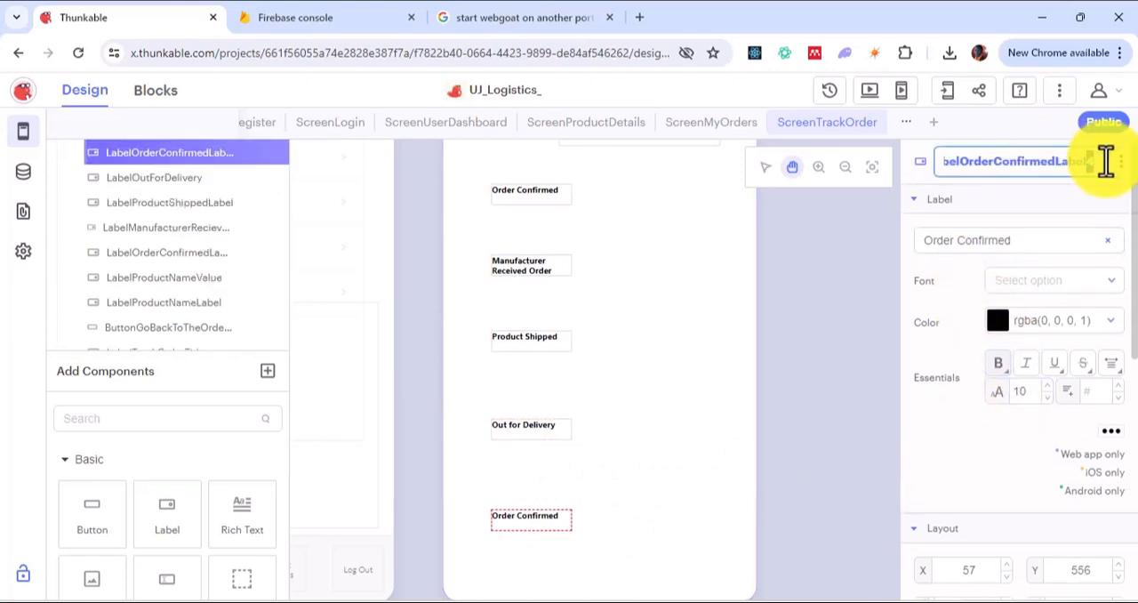
pyautogui.hotkey('shift', 'Left')
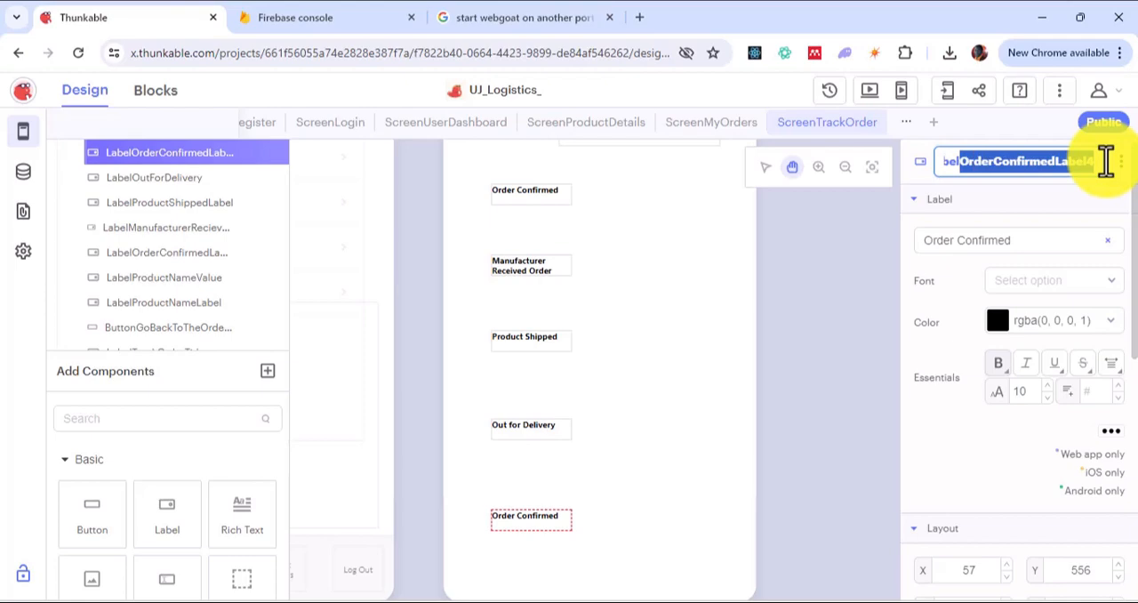
pyautogui.write('lDelivere')
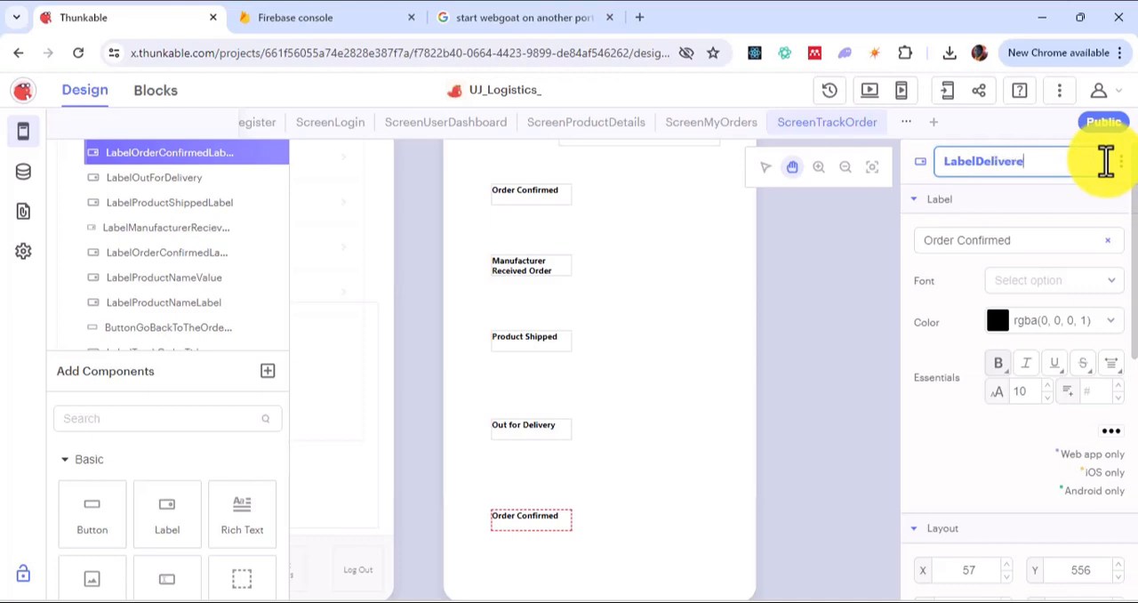
pyautogui.write('dLabel')
# Step: Set the displayed text of the fifth status label to "Delivered"
pyautogui.tripleClick(1034, 239)
pyautogui.press('BackSpace')
pyautogui.write('Del')
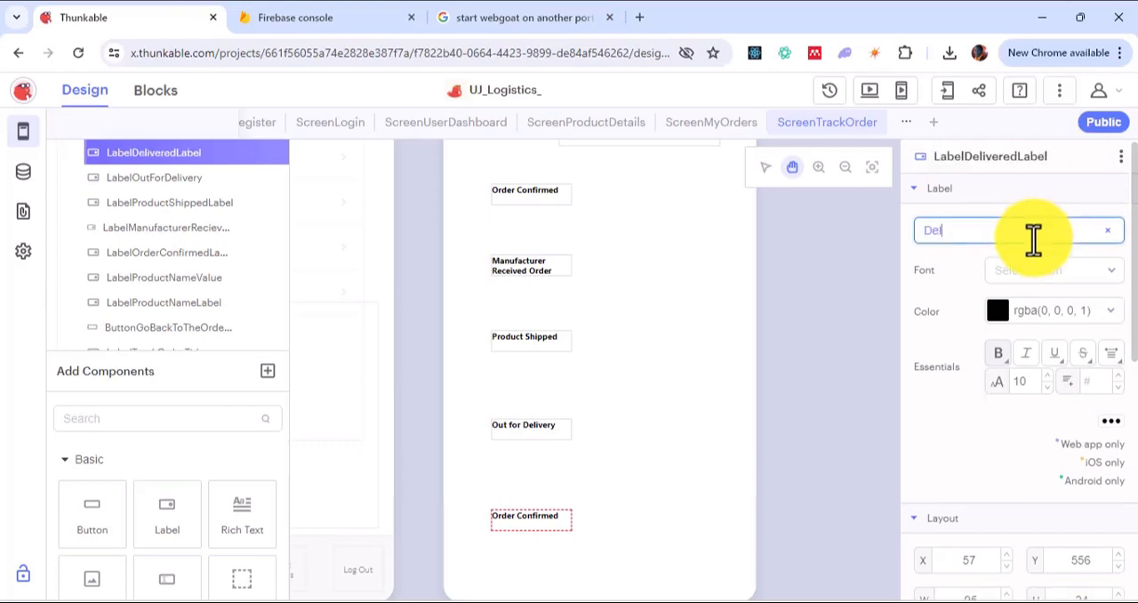
pyautogui.write('ivered')
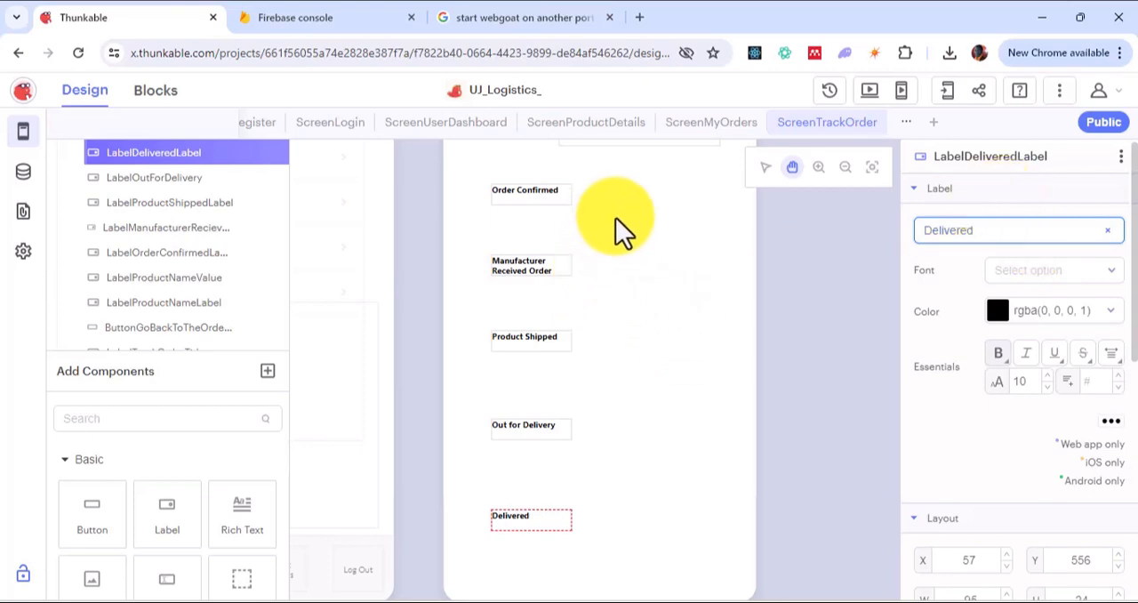
pyautogui.click(792, 171)
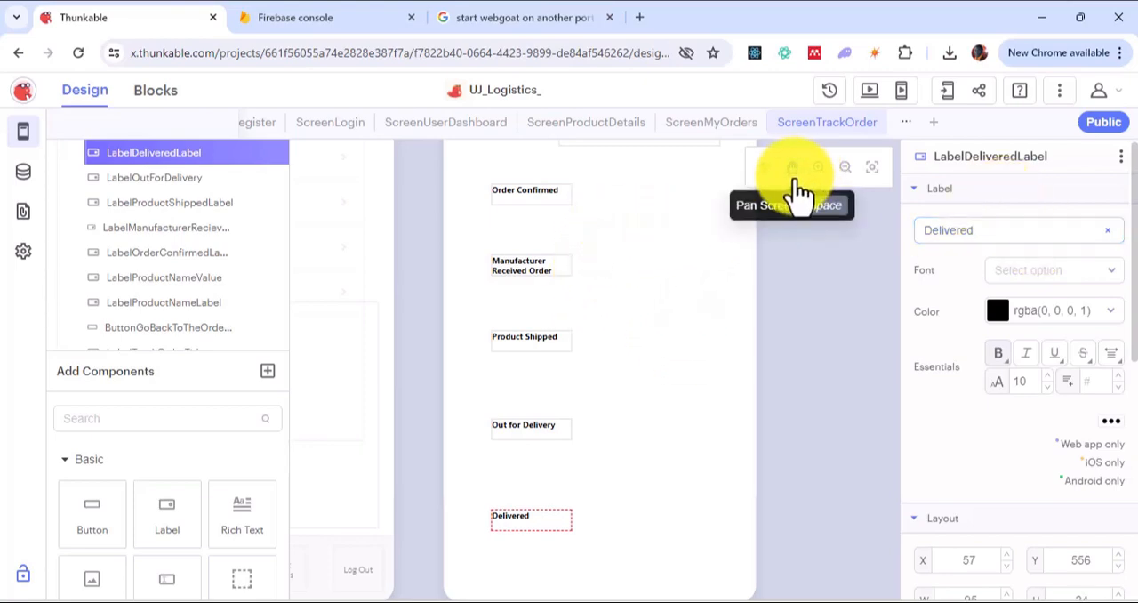
pyautogui.click(686, 184)
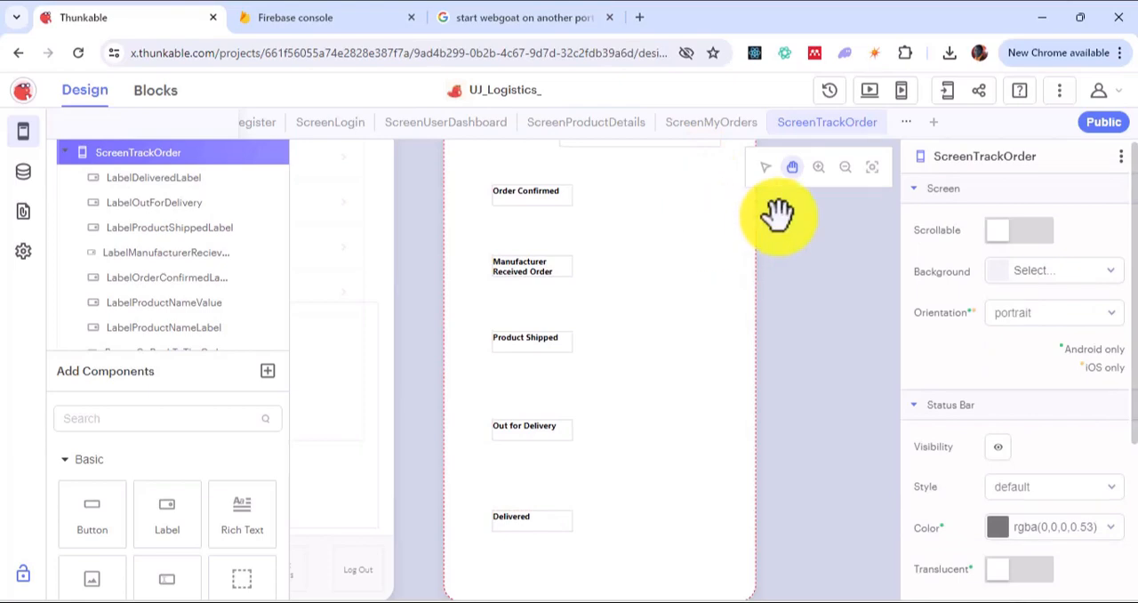
pyautogui.moveTo(774, 237); pyautogui.dragTo(777, 310)
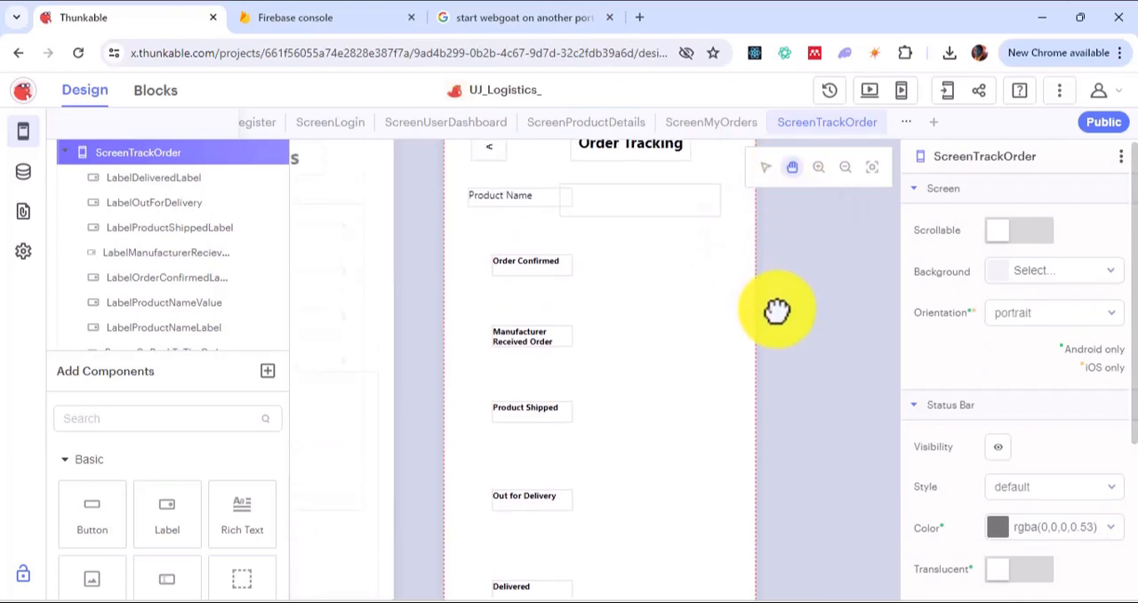